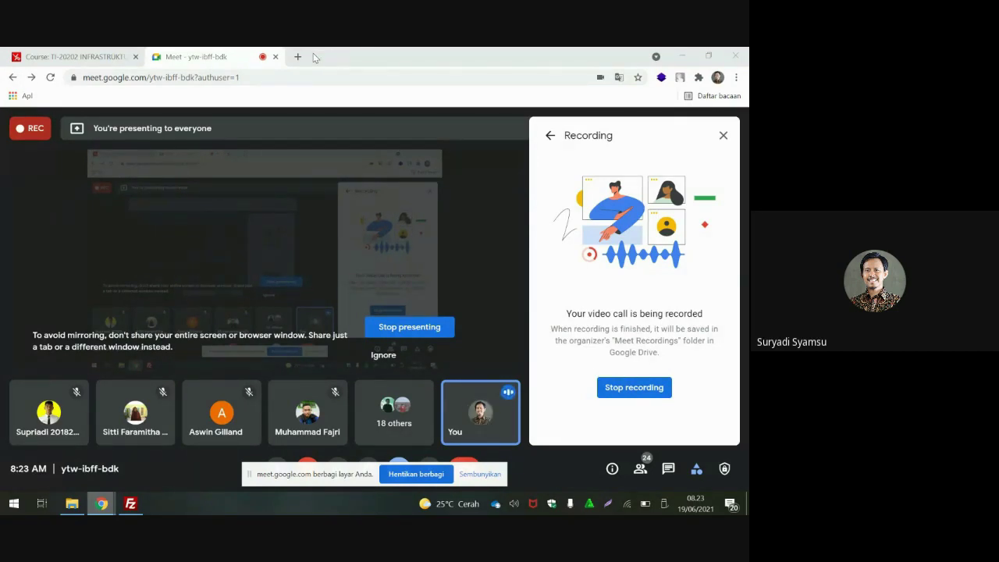
# Open a new tab with infinityfree.net in the address bar, then return to the Meet tab.
pyautogui.click(297, 56)
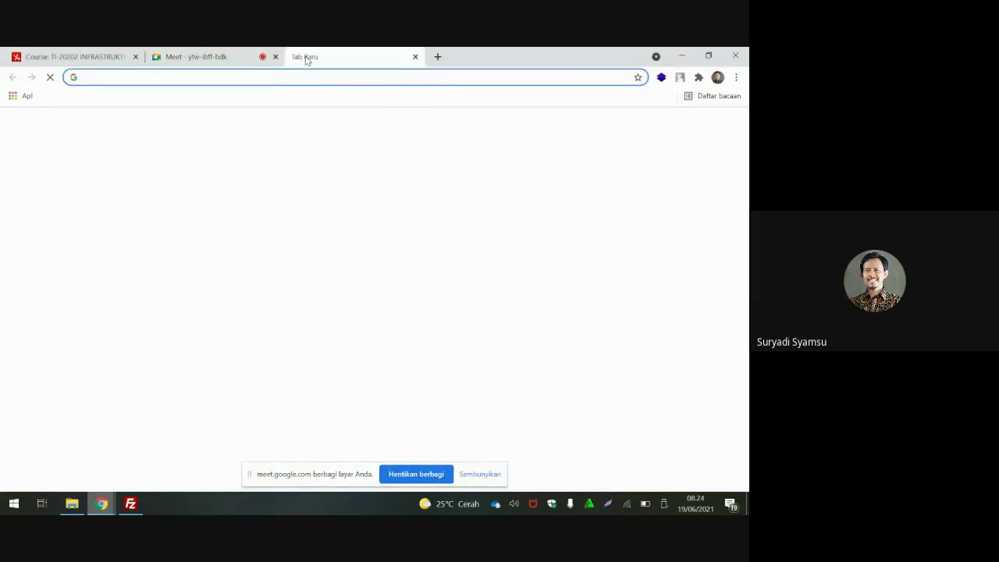
pyautogui.write('infi')
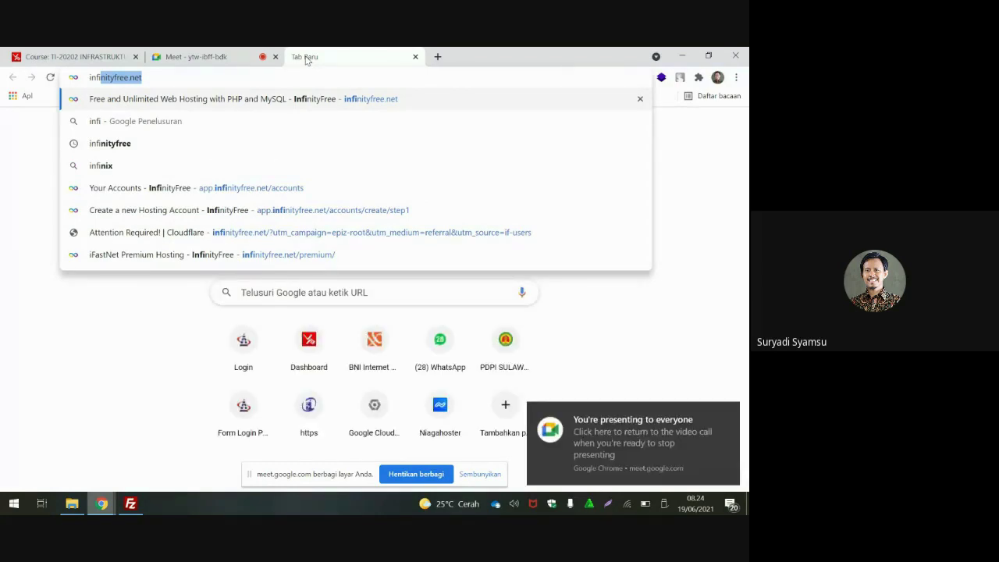
pyautogui.press('Right')
pyautogui.moveTo(204, 73); pyautogui.dragTo(86, 78)
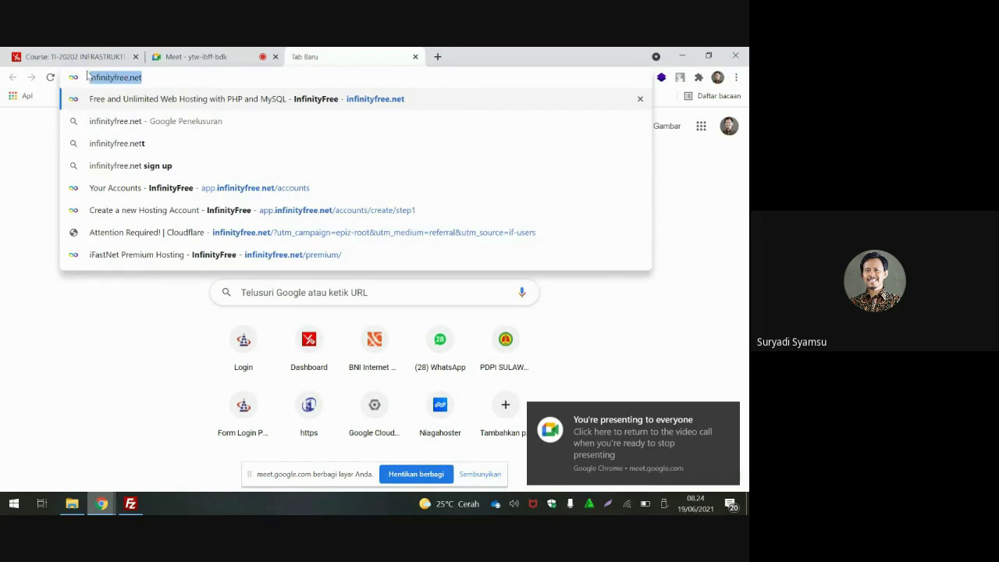
pyautogui.click(216, 55)
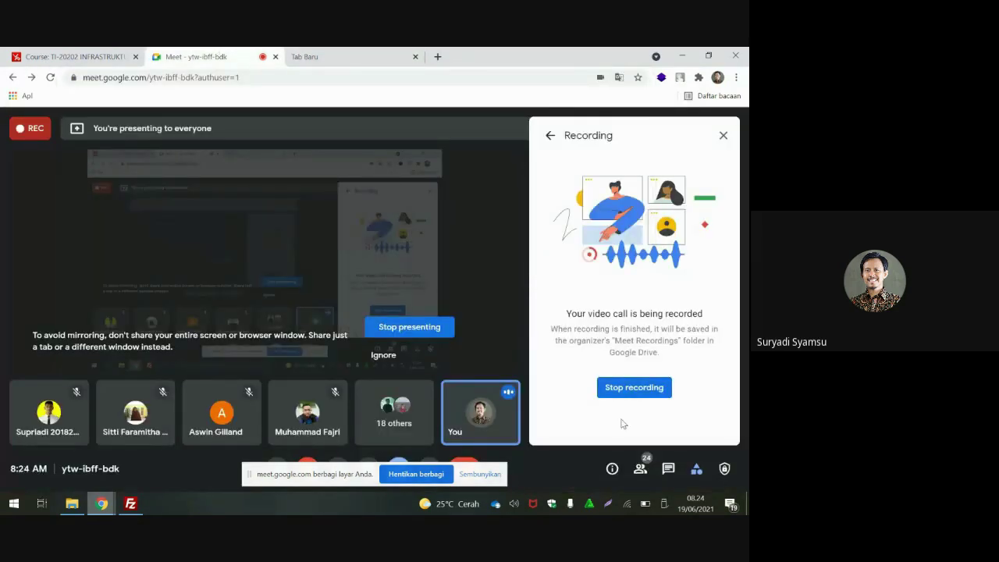
pyautogui.click(660, 477)
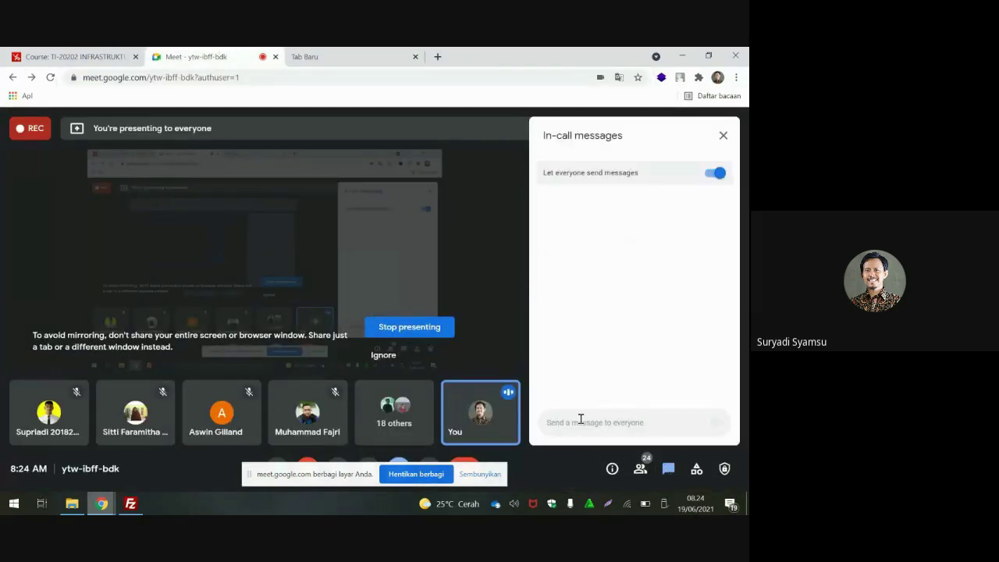
pyautogui.write('https://infinityfree.net/')
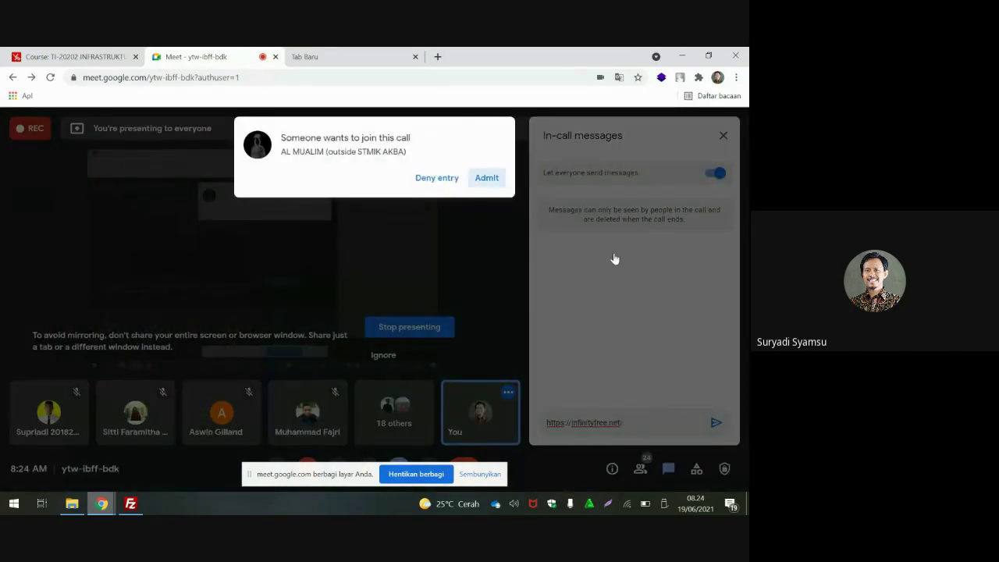
pyautogui.press('Return')
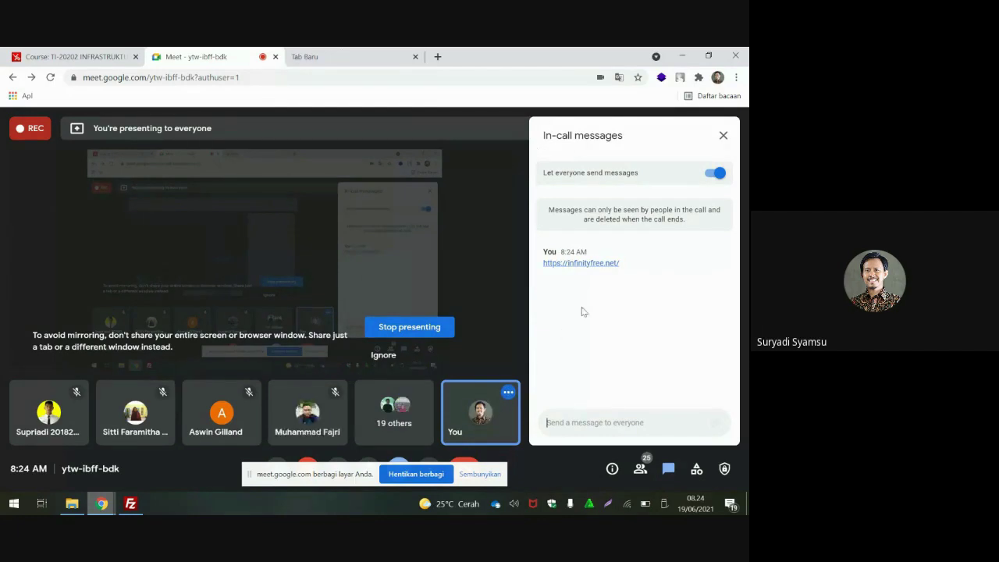
# Load the infinityfree.net home page in the Tab Baru tab.
pyautogui.click(363, 52)
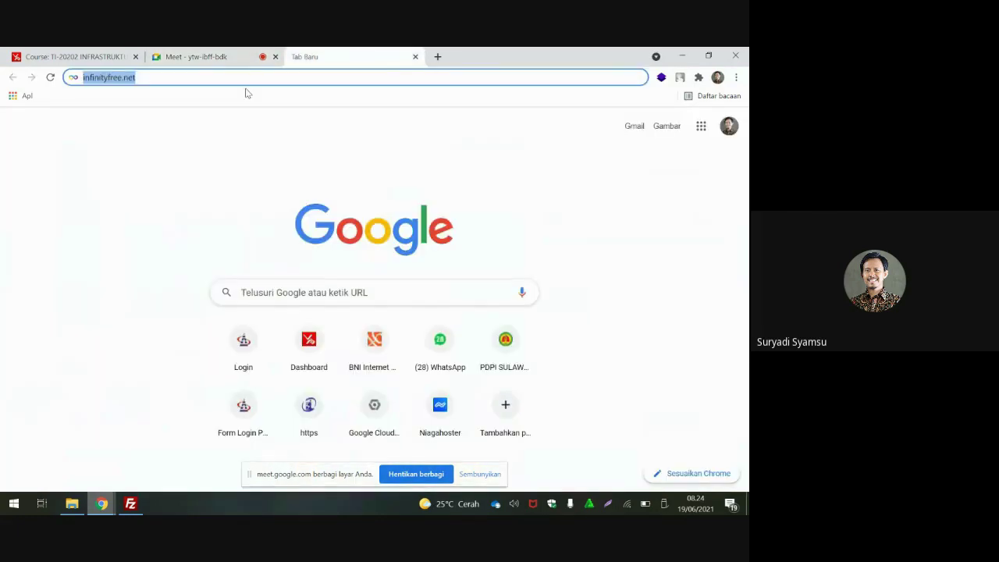
pyautogui.click(221, 78)
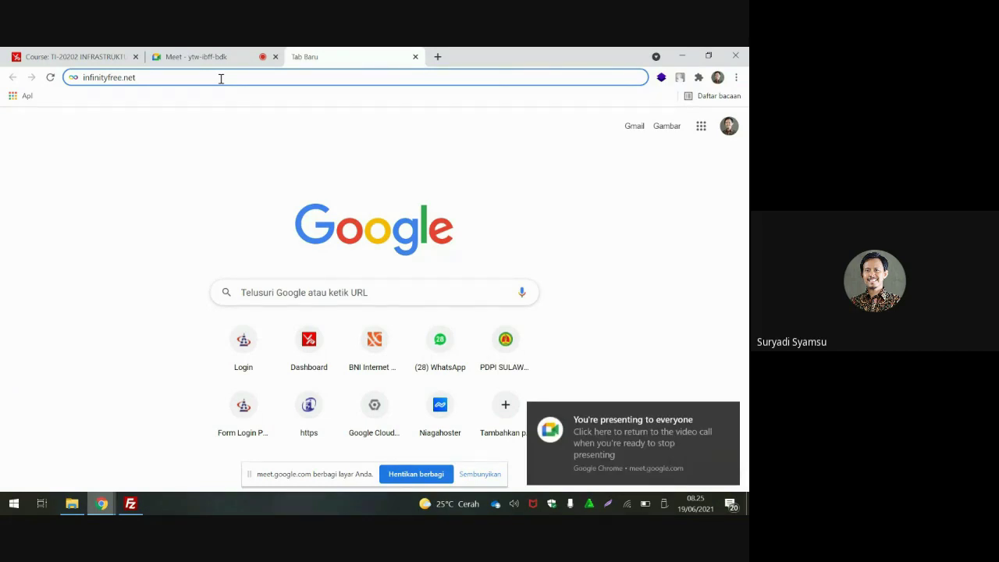
pyautogui.press('Return')
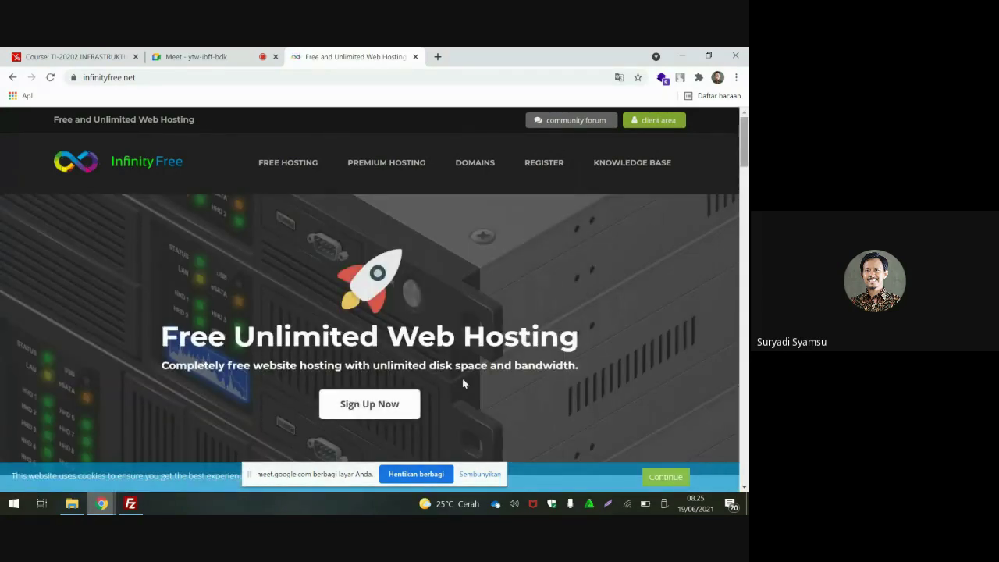
# Open the Sign Up Now form and fill the email and password from Chrome's saved login.
pyautogui.click(367, 404)
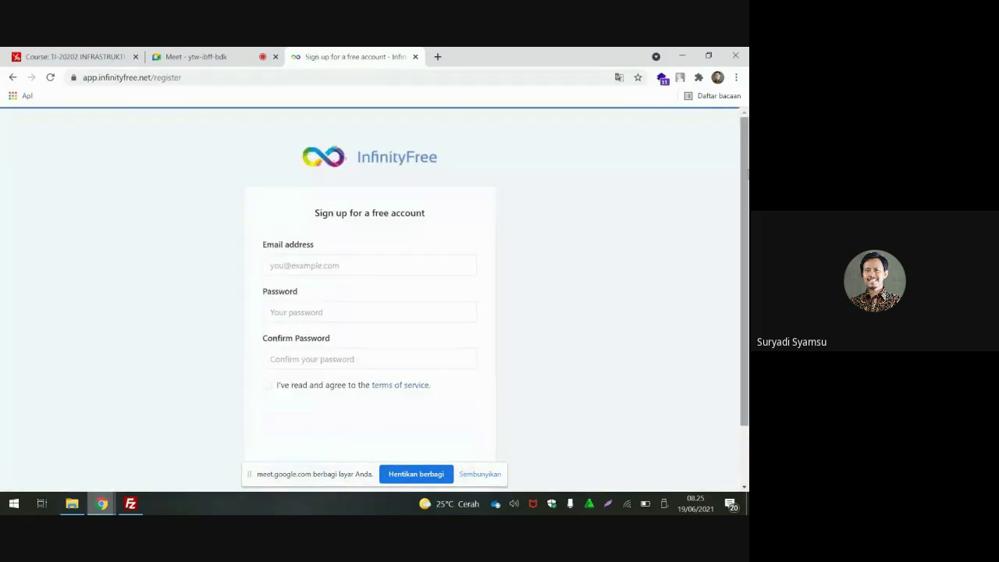
pyautogui.click(408, 263)
pyautogui.tripleClick(258, 266)
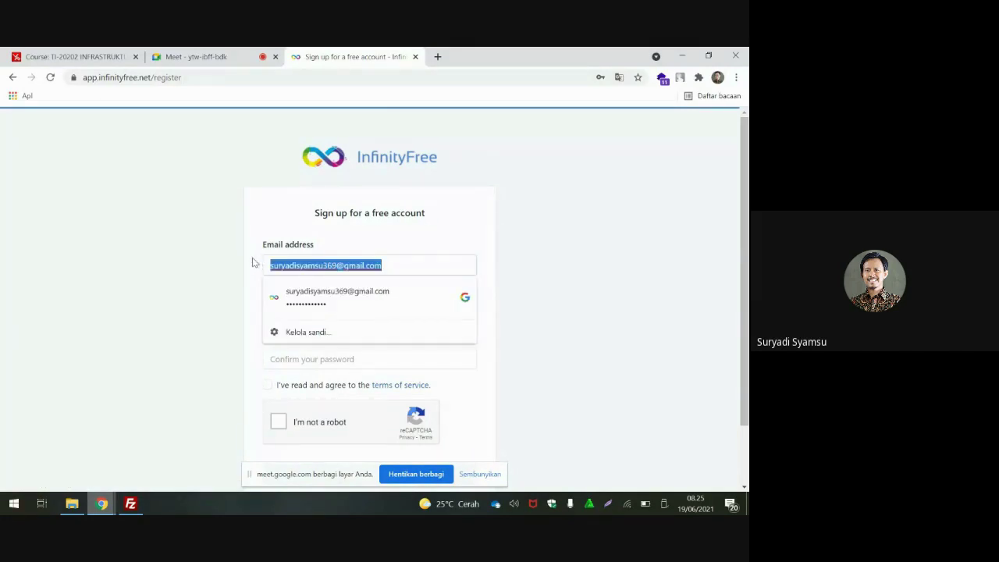
pyautogui.click(215, 276)
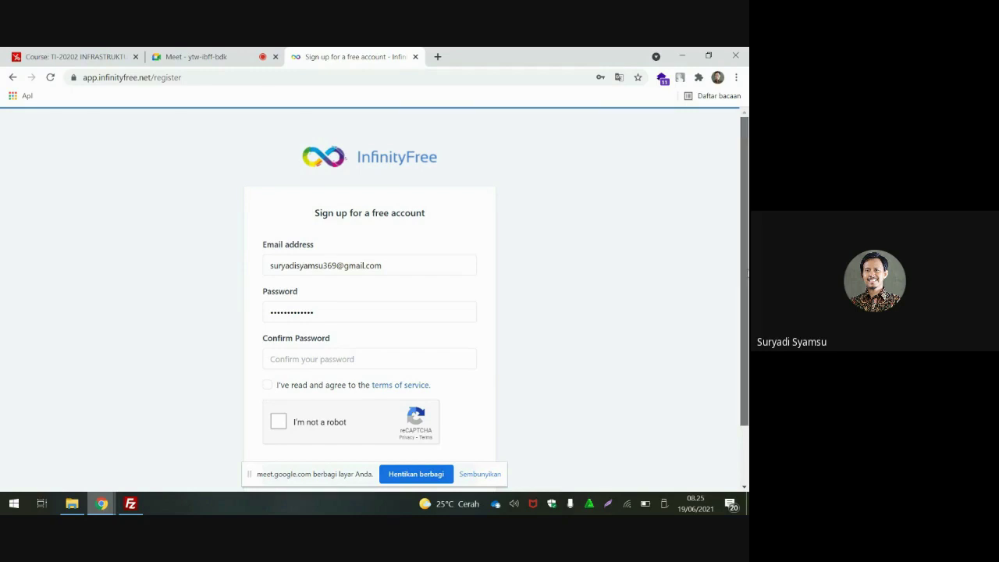
pyautogui.moveTo(746, 271); pyautogui.dragTo(741, 299)
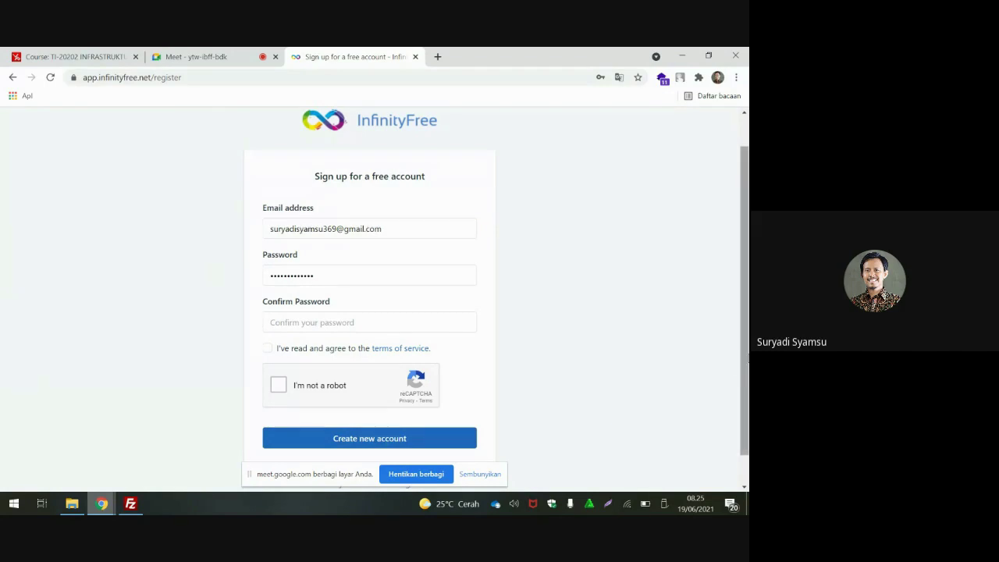
pyautogui.moveTo(747, 357); pyautogui.dragTo(747, 406)
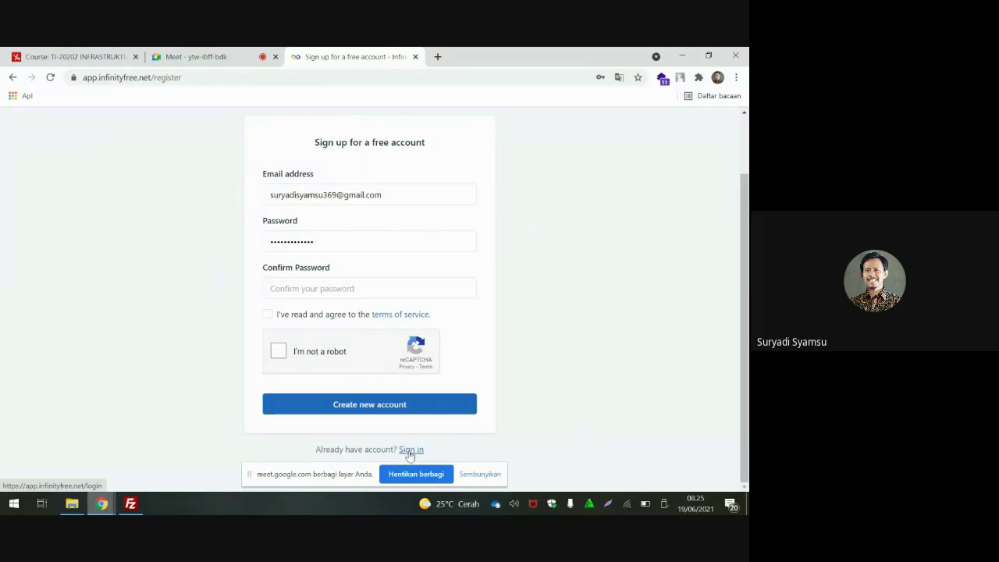
# Go back to the InfinityFree home page and open the client area login page.
pyautogui.click(13, 78)
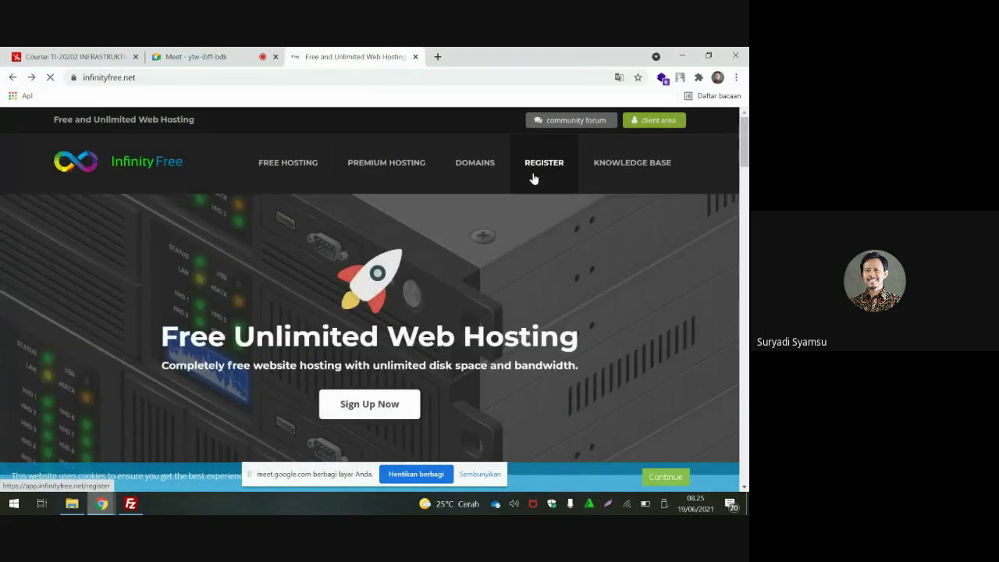
pyautogui.click(745, 286)
pyautogui.moveTo(745, 286)
pyautogui.mouseDown()
pyautogui.moveTo(745, 359)
pyautogui.moveTo(746, 164)
pyautogui.mouseUp()
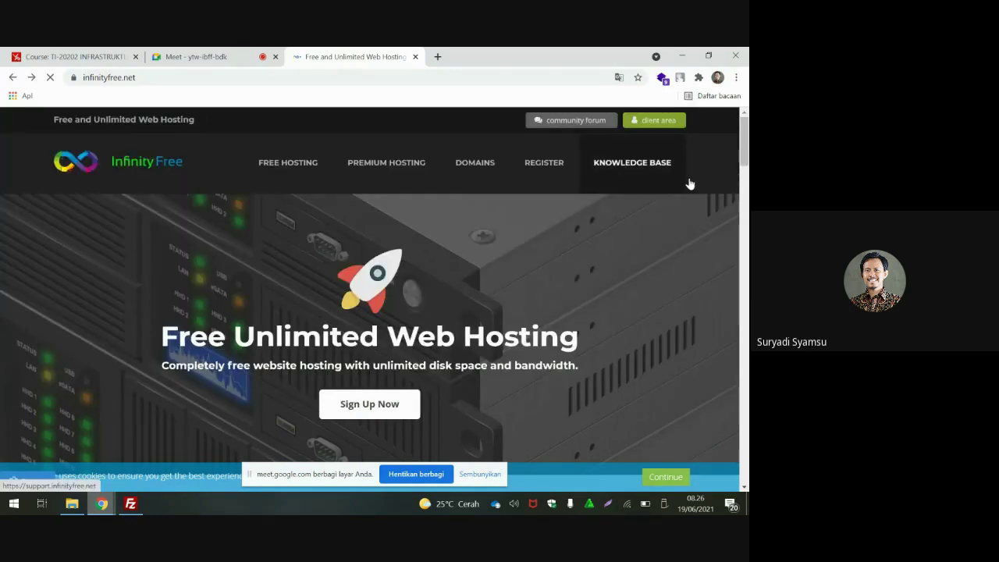
pyautogui.click(657, 121)
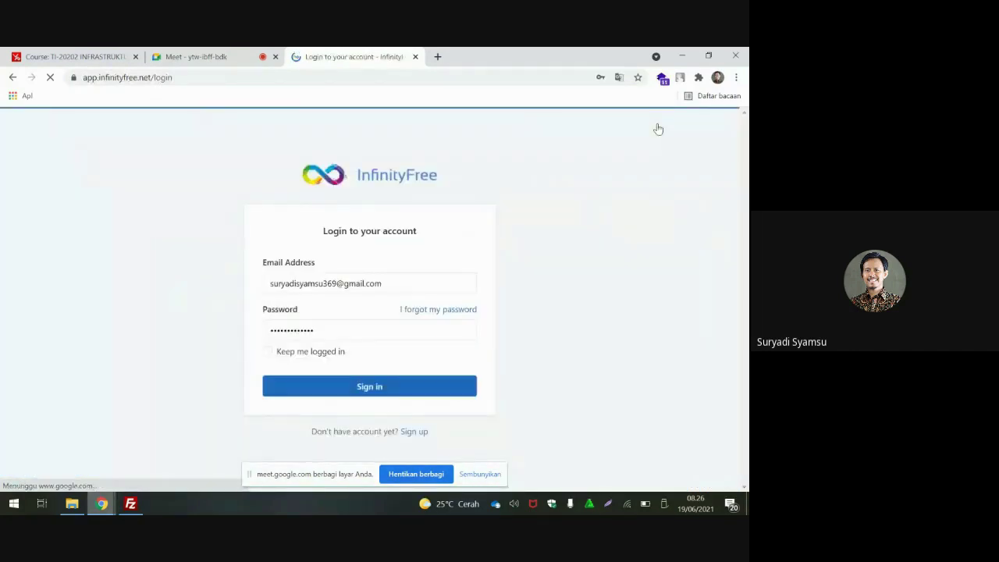
# Inspect the autofilled email and password, then switch to the empty sign-up form.
pyautogui.click(382, 286)
pyautogui.moveTo(382, 286); pyautogui.dragTo(263, 284)
pyautogui.click(227, 303)
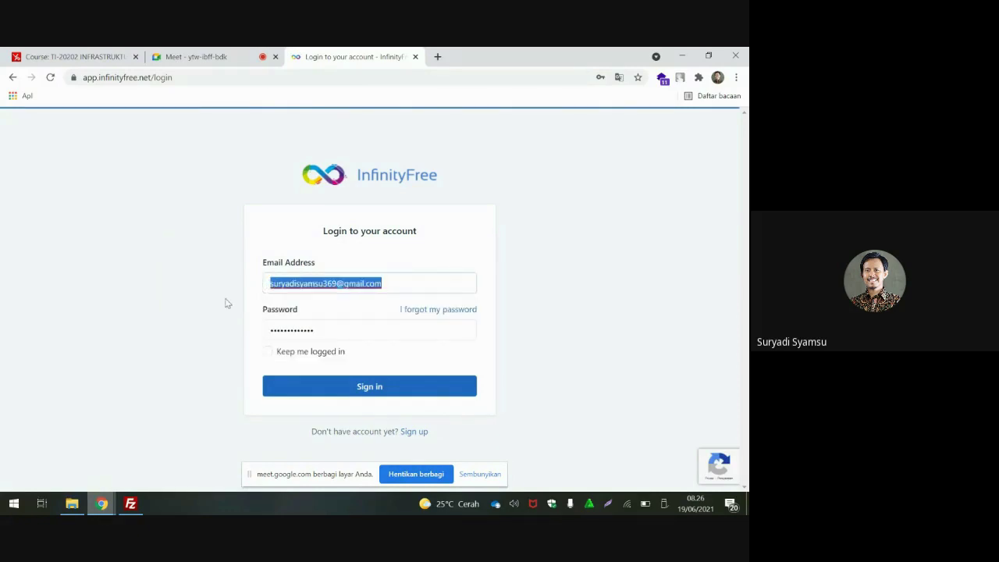
pyautogui.moveTo(336, 333); pyautogui.dragTo(242, 339)
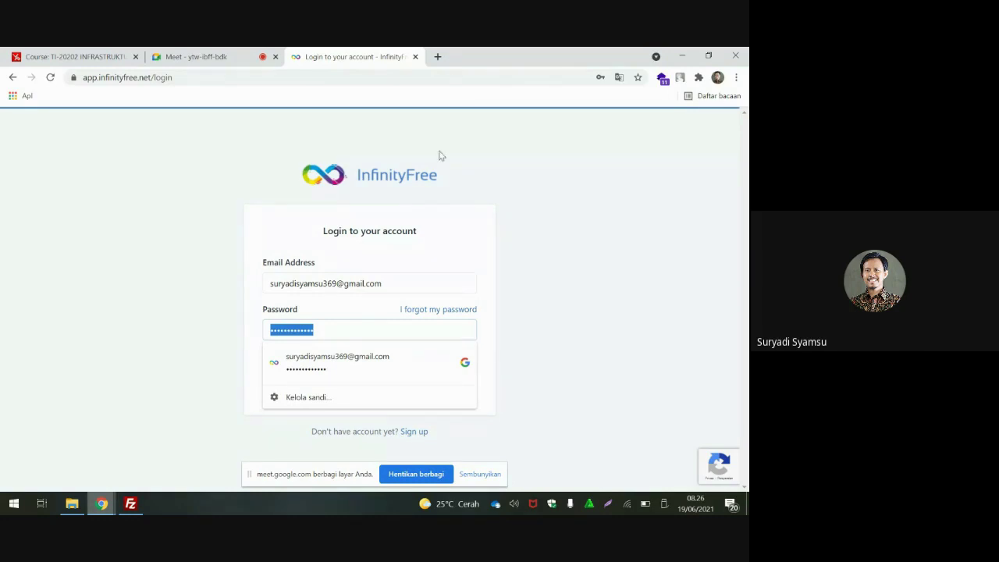
pyautogui.click(413, 431)
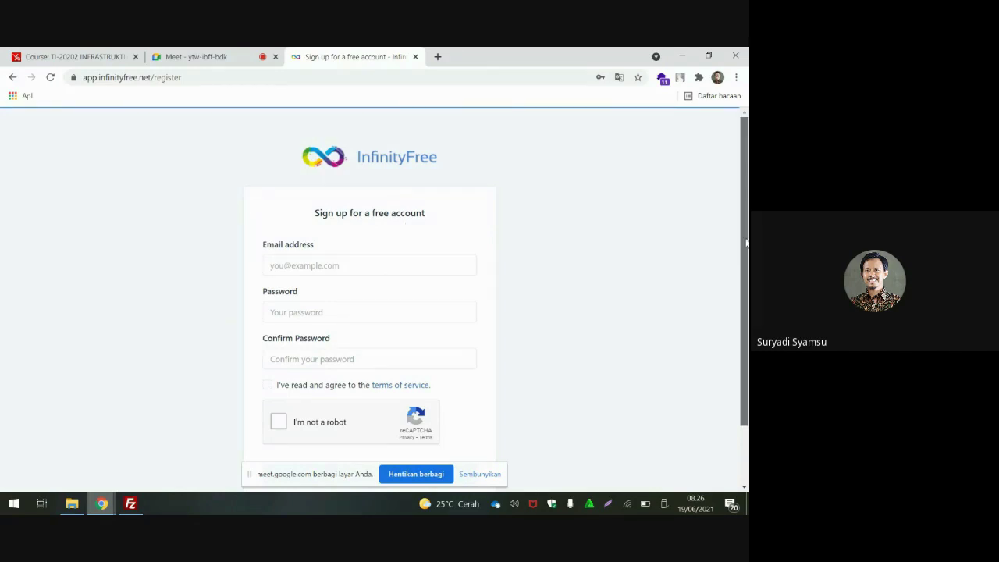
pyautogui.moveTo(744, 246); pyautogui.dragTo(744, 277)
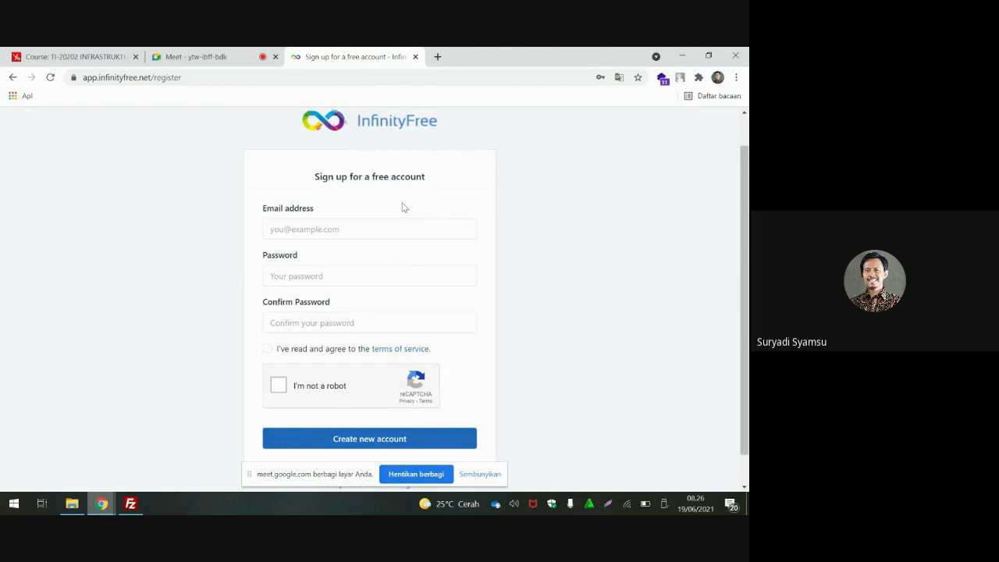
pyautogui.moveTo(744, 312)
pyautogui.mouseDown()
pyautogui.moveTo(741, 278)
pyautogui.moveTo(742, 311)
pyautogui.mouseUp()
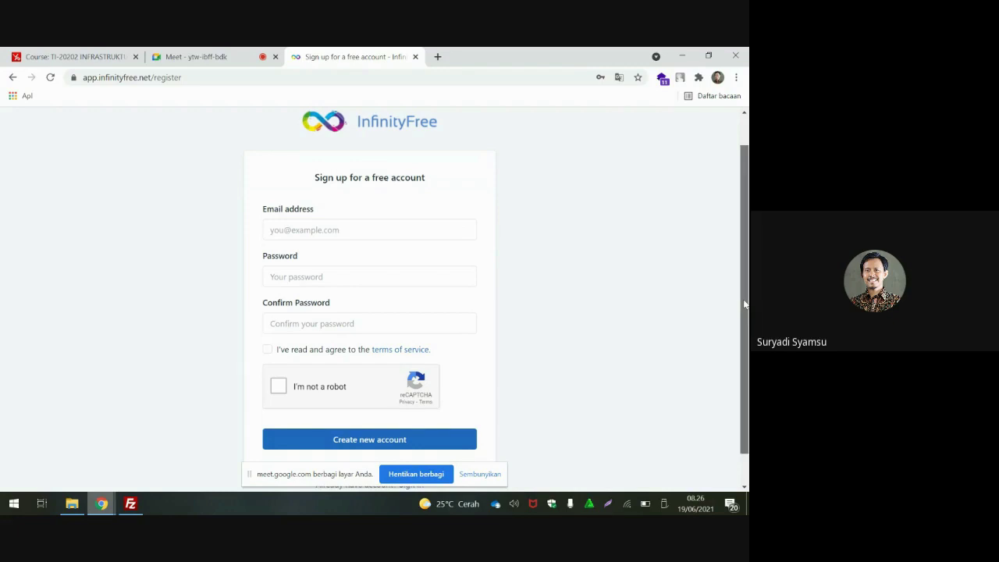
pyautogui.moveTo(744, 305); pyautogui.dragTo(744, 301)
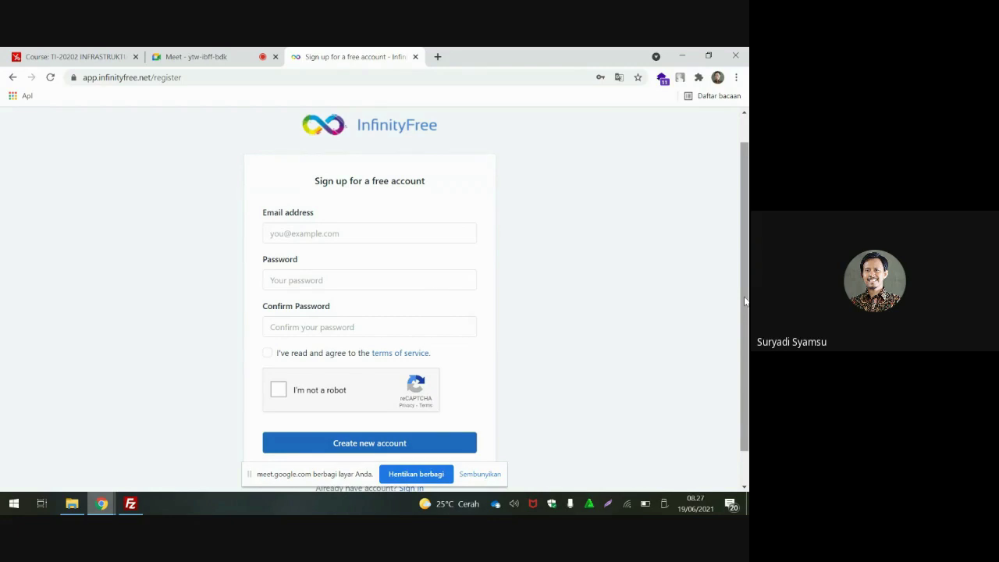
pyautogui.scroll(2, 746, 379)
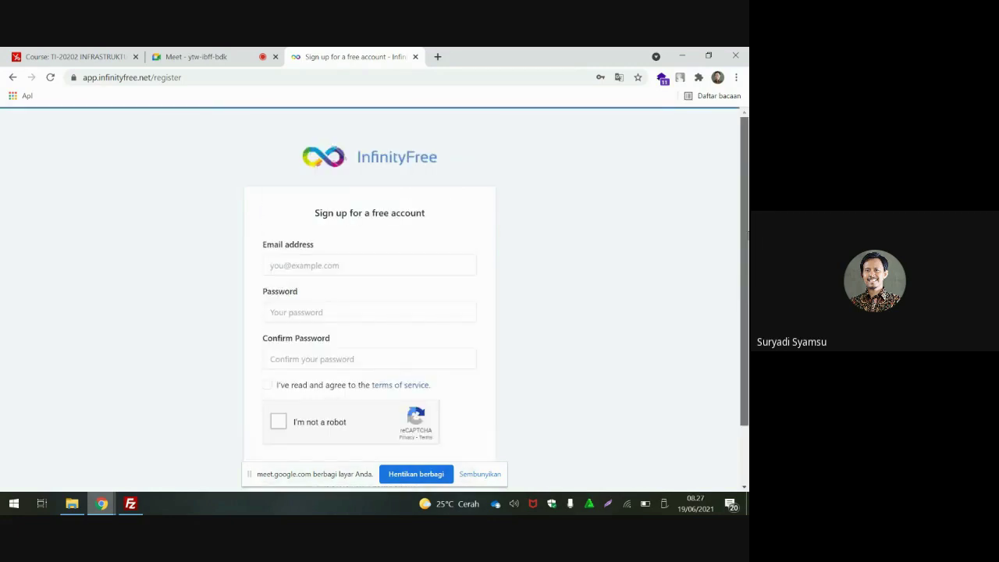
pyautogui.scroll(-2, 747, 242)
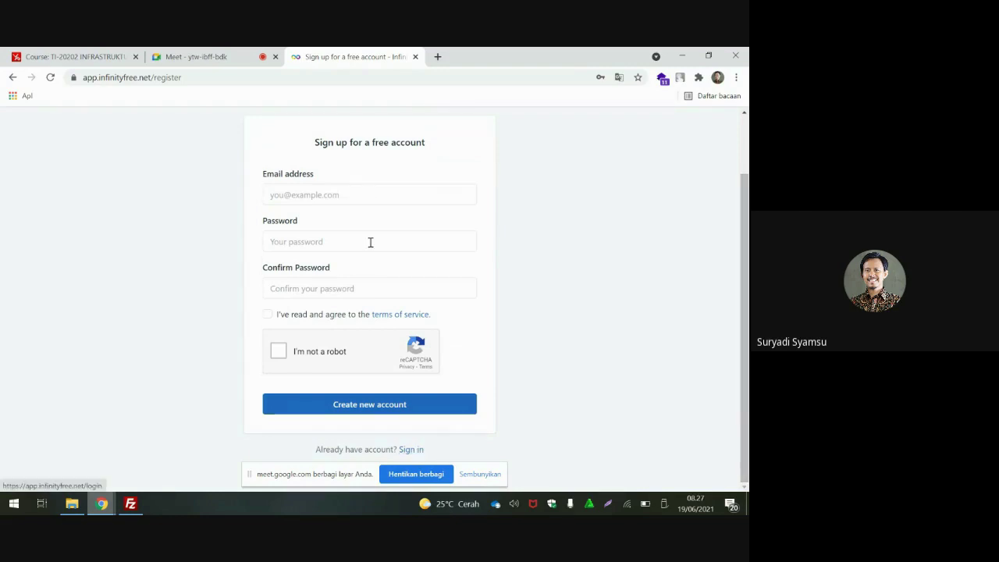
# Sign in to the client area using Chrome's saved email and password.
pyautogui.click(412, 451)
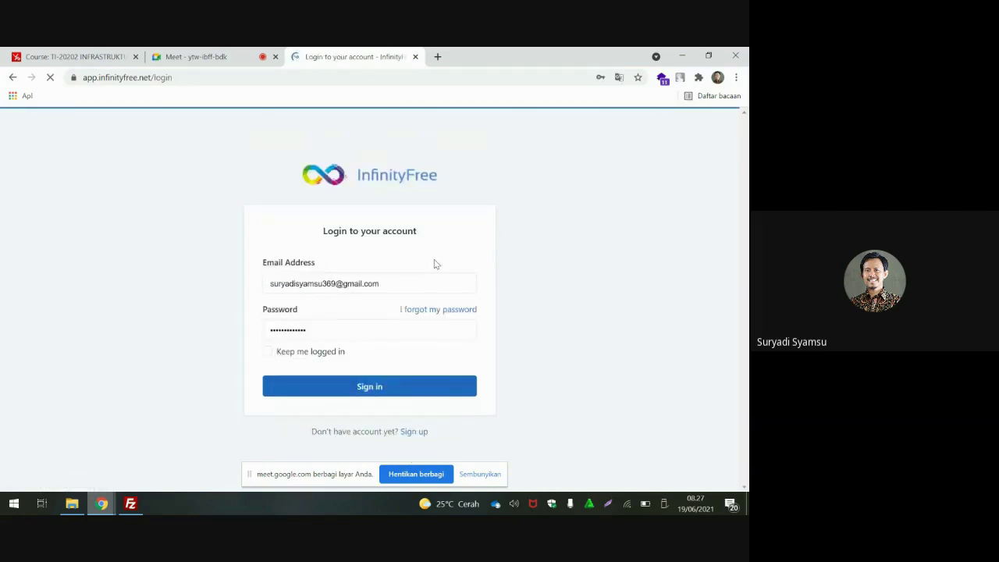
pyautogui.moveTo(397, 284); pyautogui.dragTo(257, 285)
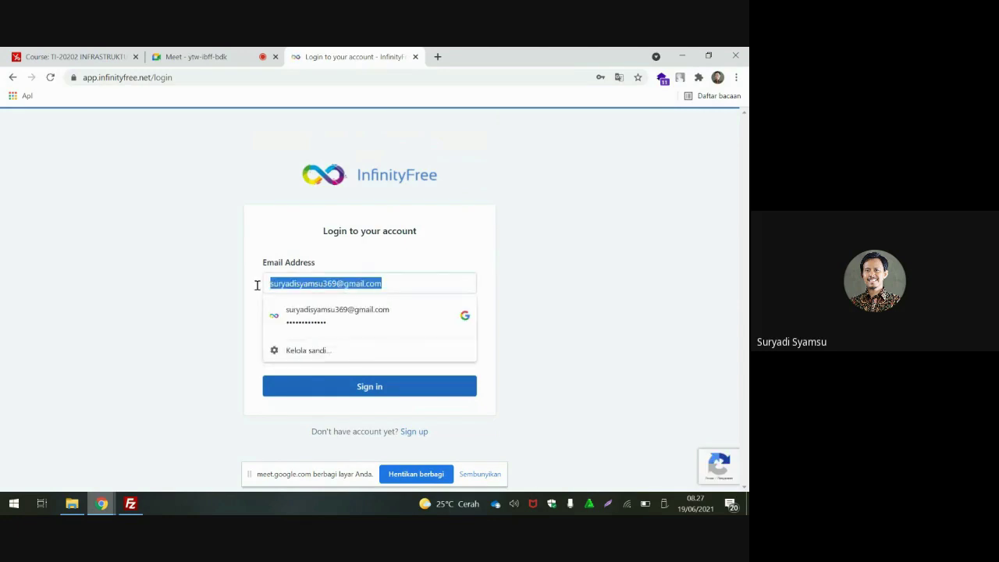
pyautogui.click(219, 290)
pyautogui.click(327, 332)
pyautogui.moveTo(330, 330); pyautogui.dragTo(227, 336)
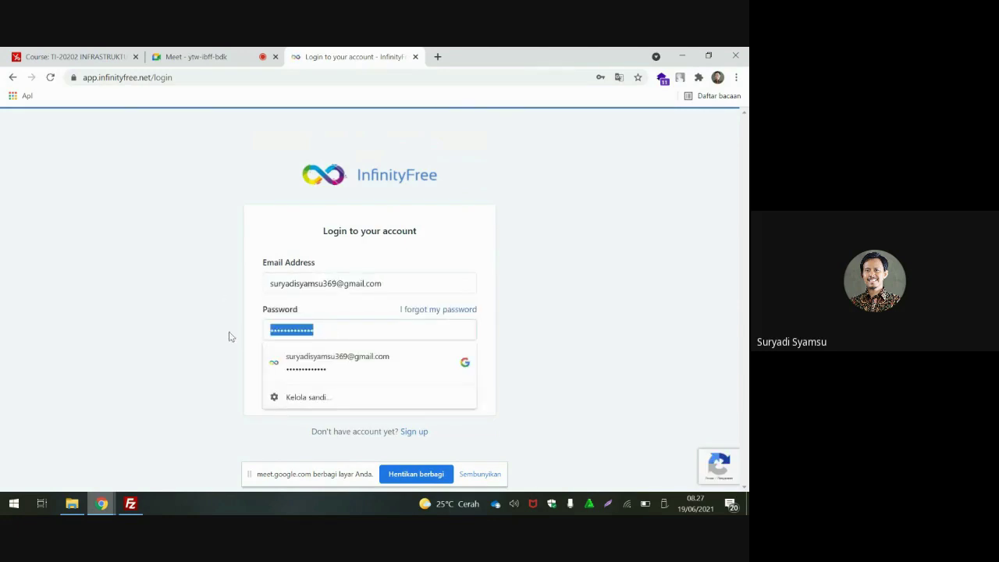
pyautogui.click(549, 370)
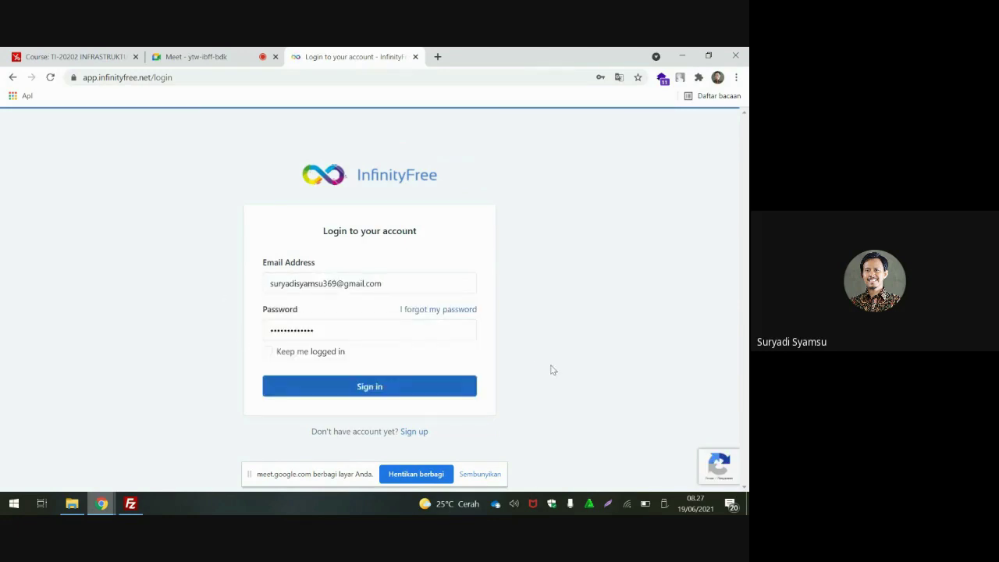
pyautogui.click(380, 387)
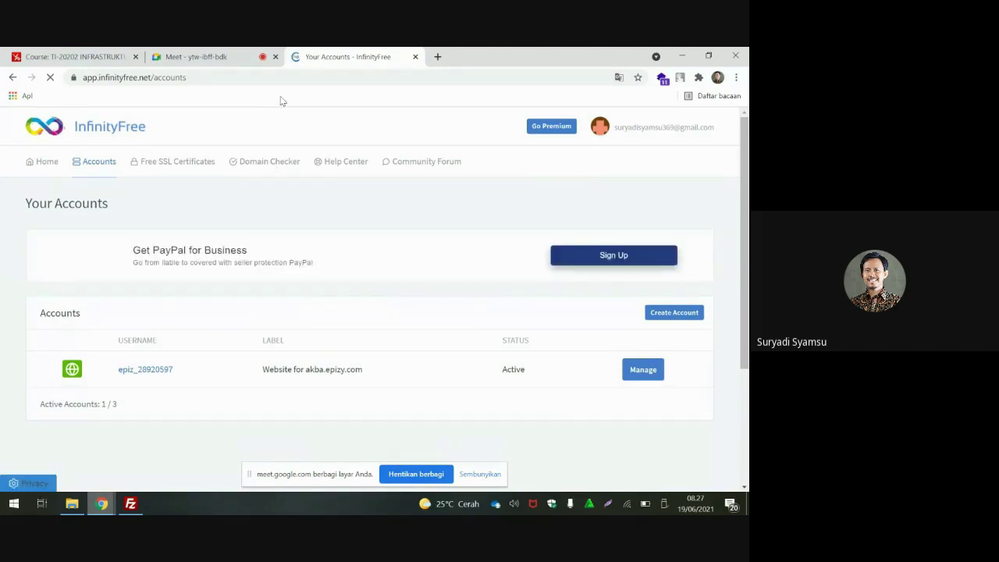
# Highlight the akba.epizy.com domain on Your Accounts and start a Lightshot capture.
pyautogui.moveTo(745, 252)
pyautogui.mouseDown()
pyautogui.moveTo(748, 231)
pyautogui.moveTo(748, 257)
pyautogui.mouseUp()
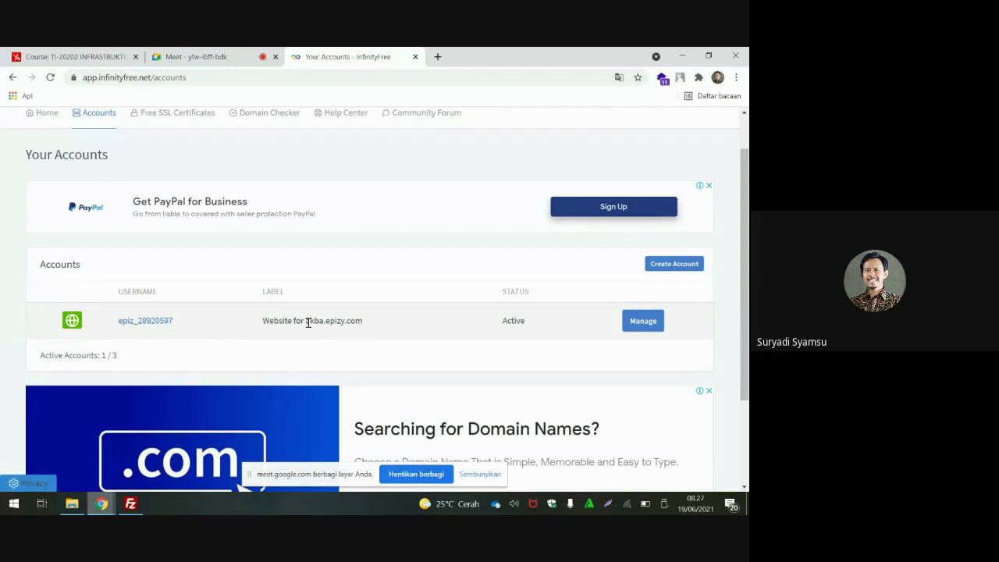
pyautogui.moveTo(306, 320); pyautogui.dragTo(364, 328)
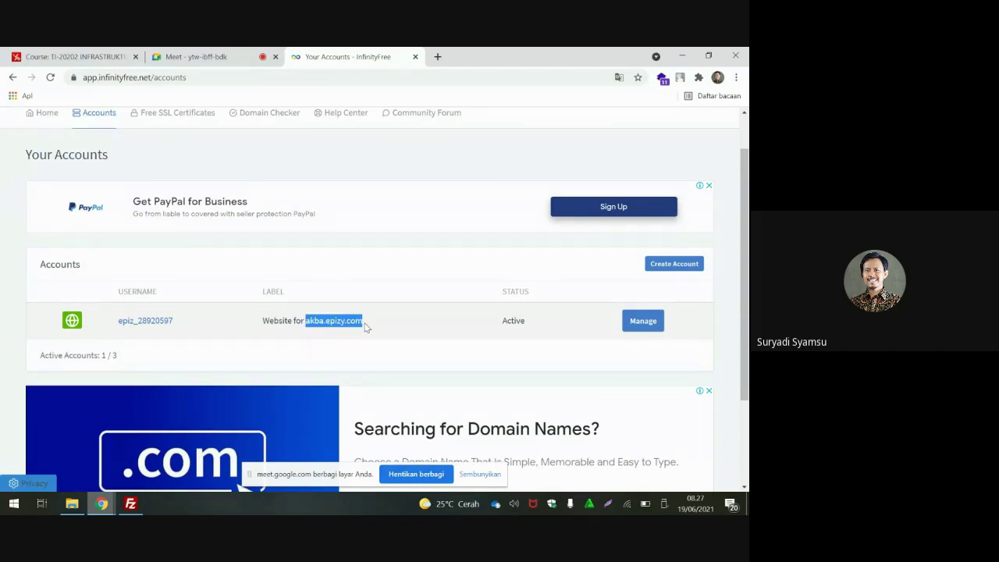
pyautogui.moveTo(745, 289); pyautogui.dragTo(747, 273)
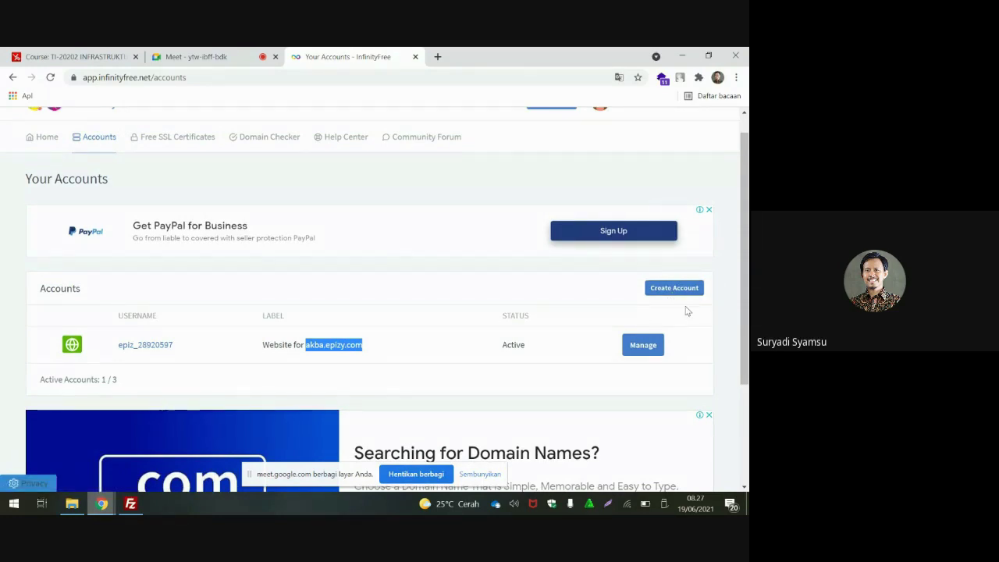
pyautogui.press('Print')
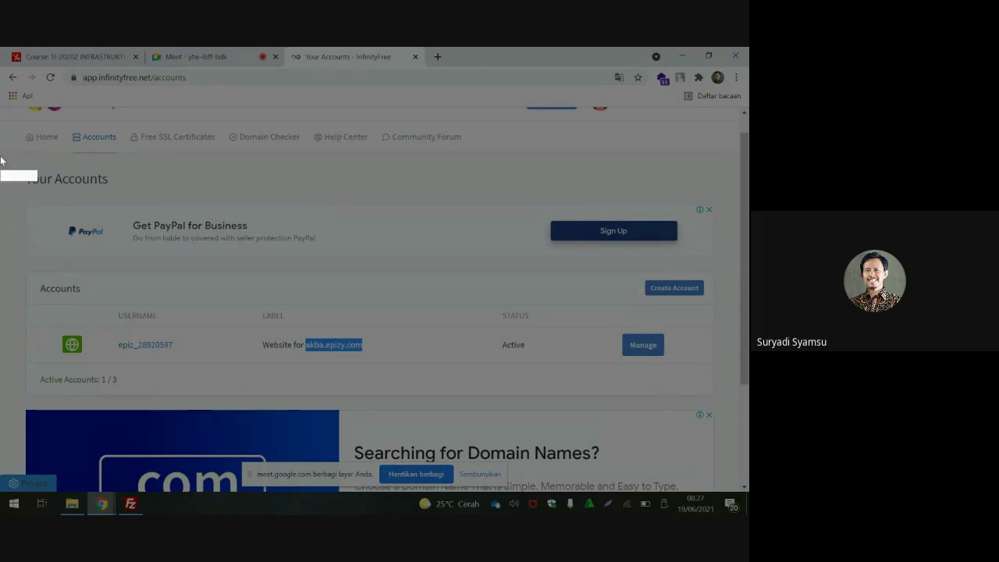
# Box the akba.epizy.com account row and arrow toward Create Account in red, then discard the capture.
pyautogui.moveTo(2, 73)
pyautogui.mouseDown()
pyautogui.moveTo(492, 466)
pyautogui.moveTo(745, 461)
pyautogui.mouseUp()
pyautogui.click(731, 369)
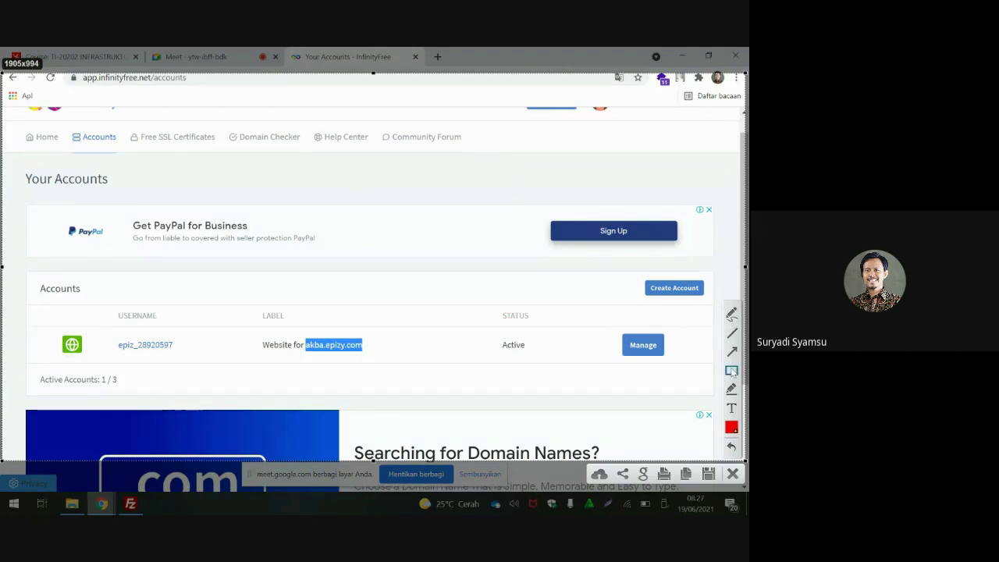
pyautogui.moveTo(39, 305); pyautogui.dragTo(692, 373)
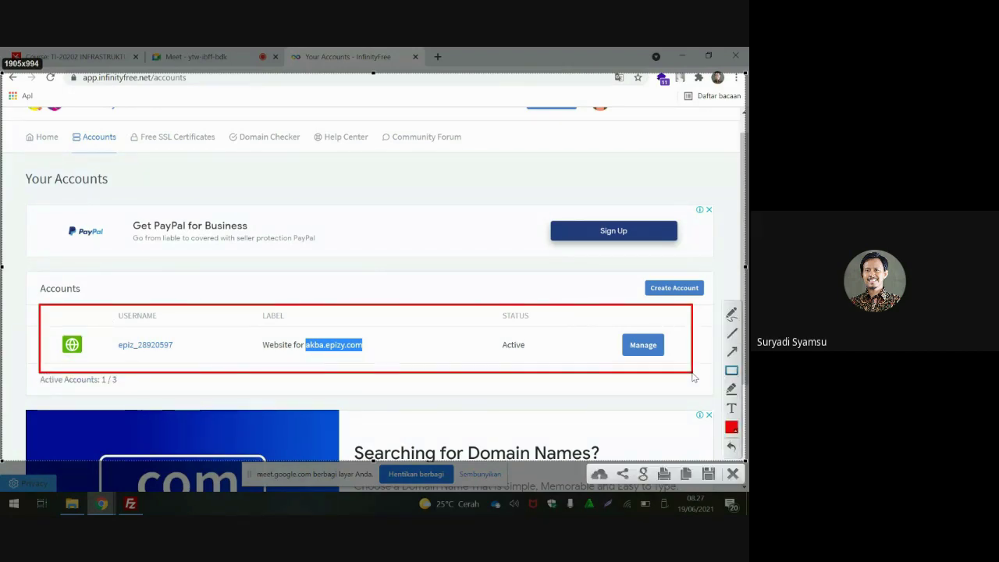
pyautogui.click(732, 314)
pyautogui.moveTo(440, 232)
pyautogui.mouseDown()
pyautogui.moveTo(617, 277)
pyautogui.moveTo(593, 297)
pyautogui.mouseUp()
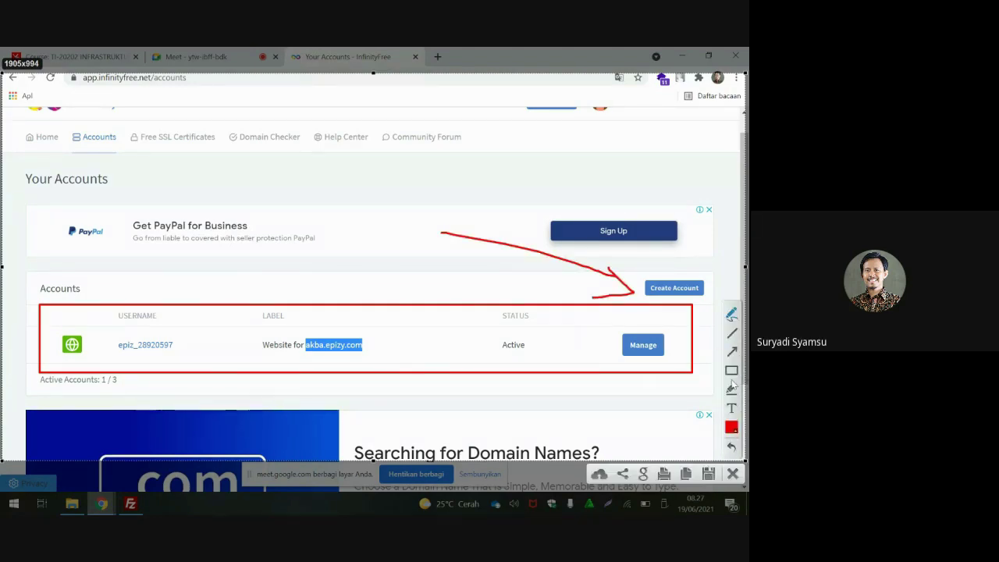
pyautogui.click(731, 479)
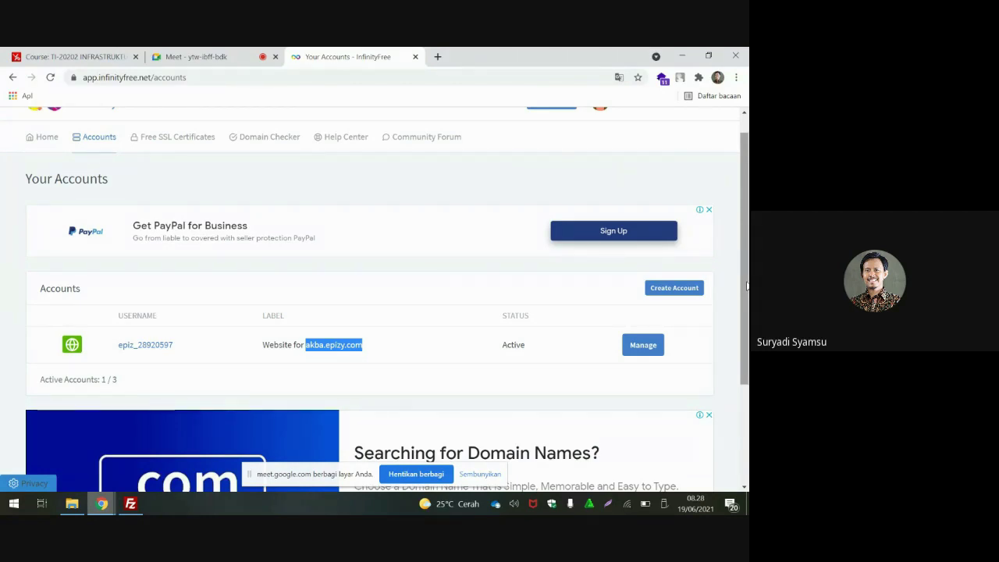
# Start a new hosting account with Subdomain type and open the .infinityfreeapp.com extension list.
pyautogui.click(678, 314)
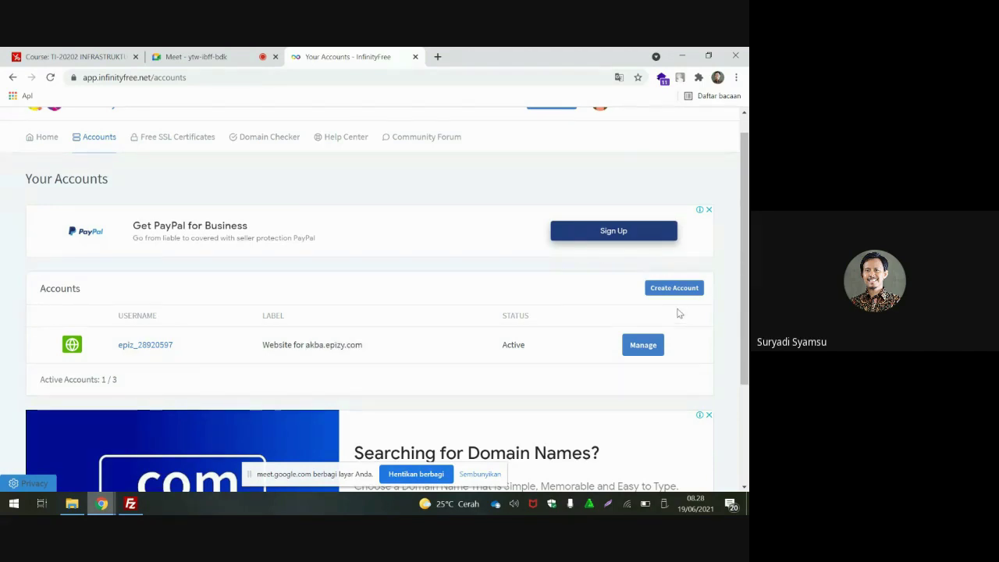
pyautogui.click(671, 291)
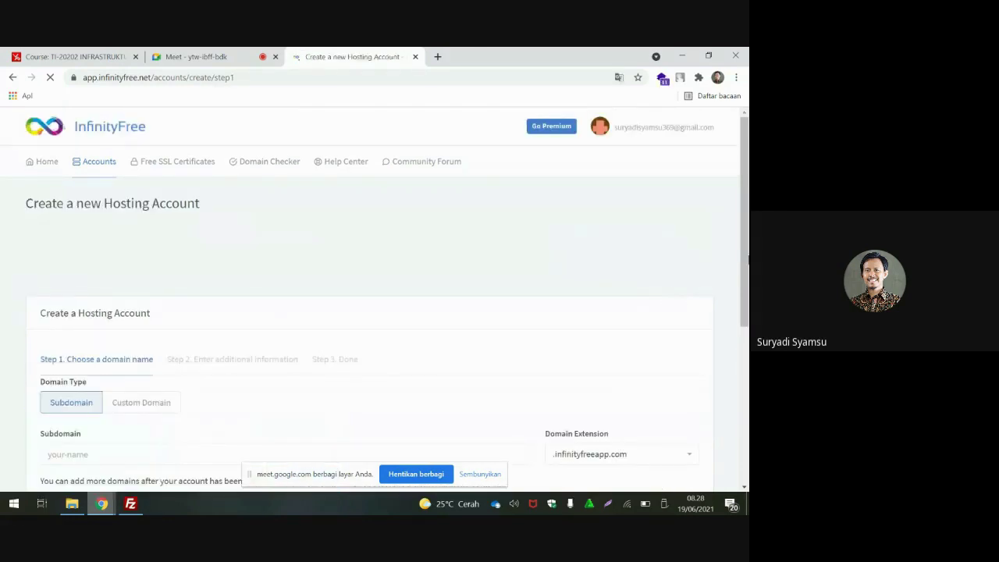
pyautogui.scroll(-1, 747, 261)
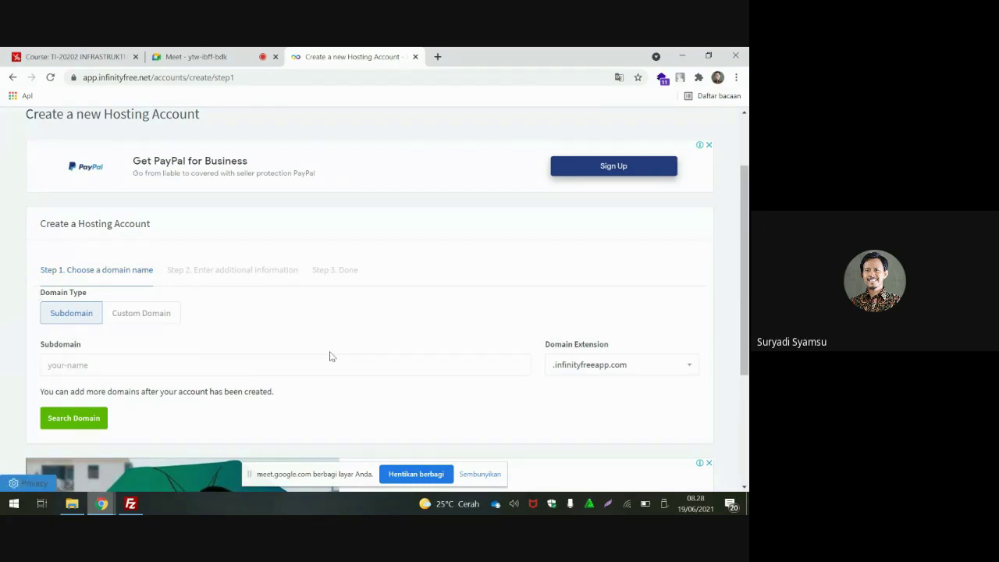
pyautogui.click(62, 320)
pyautogui.click(689, 371)
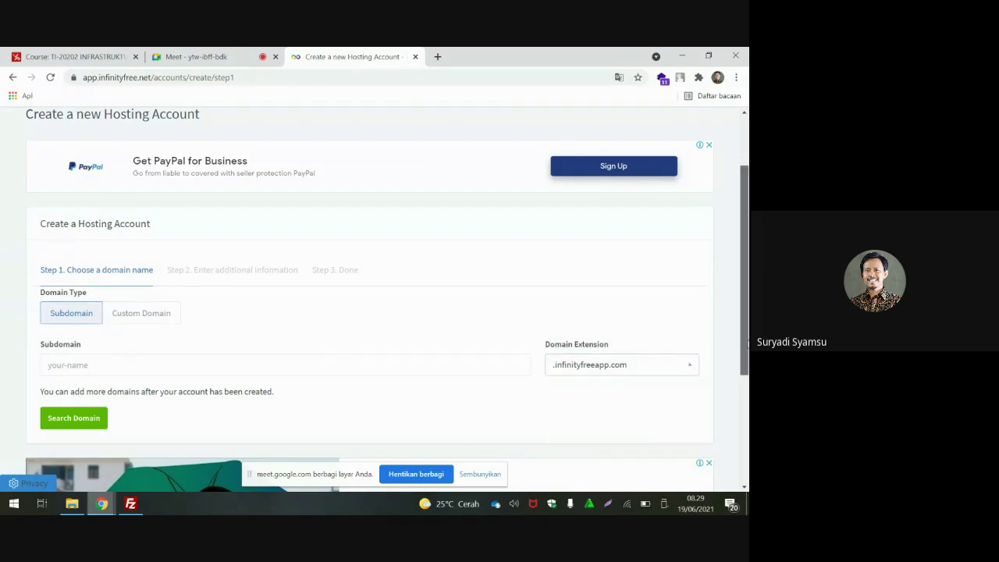
pyautogui.moveTo(745, 343); pyautogui.dragTo(745, 363)
pyautogui.click(690, 329)
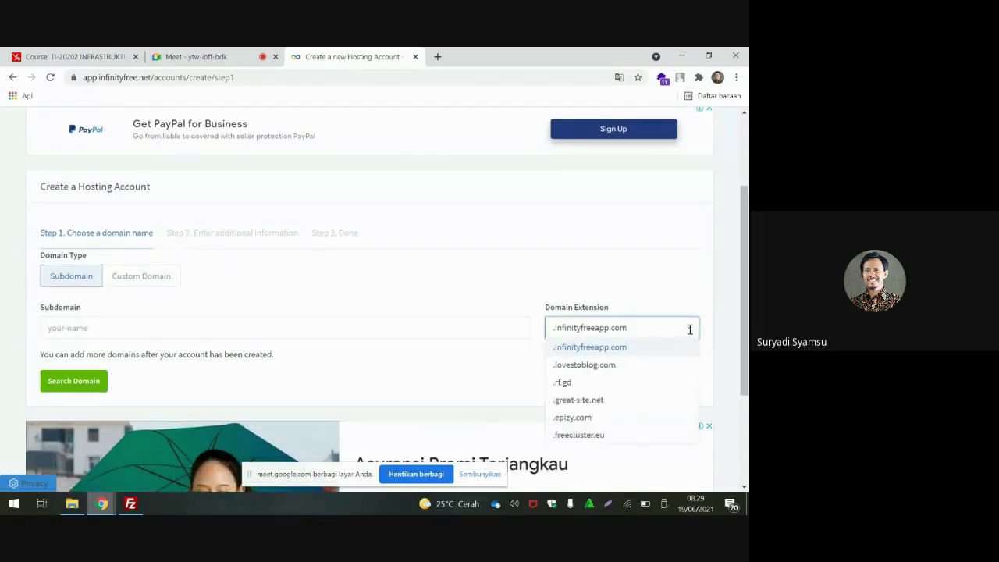
# Capture the Step 1 form and circle the empty Subdomain field in red with Lightshot's Pen.
pyautogui.press('Print')
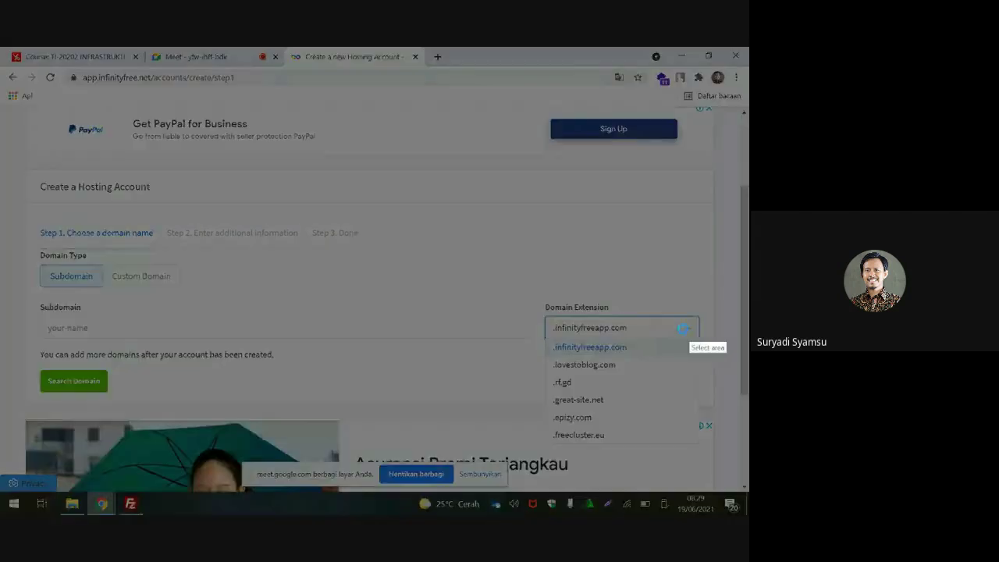
pyautogui.moveTo(7, 114)
pyautogui.mouseDown()
pyautogui.moveTo(319, 189)
pyautogui.moveTo(747, 477)
pyautogui.mouseUp()
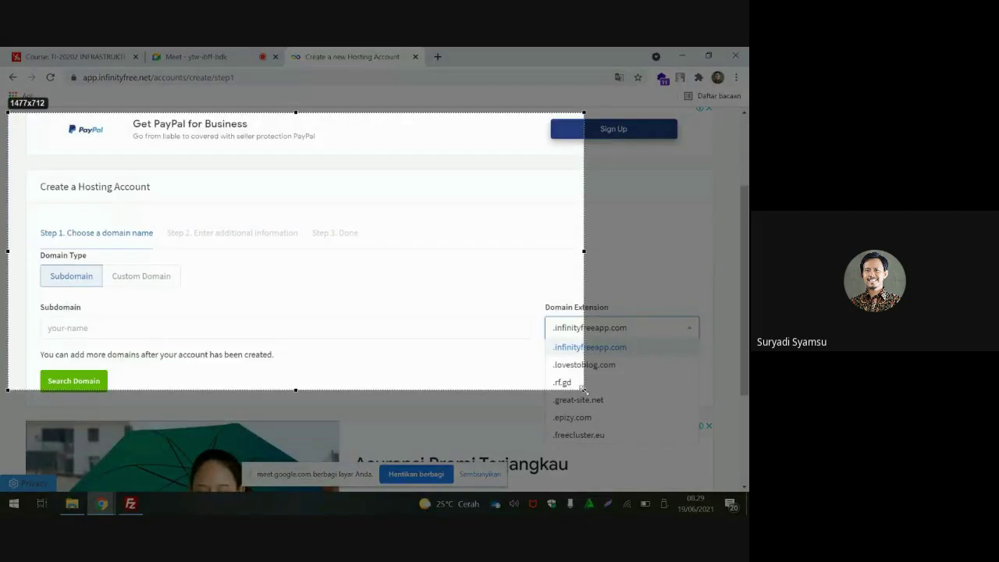
pyautogui.click(734, 332)
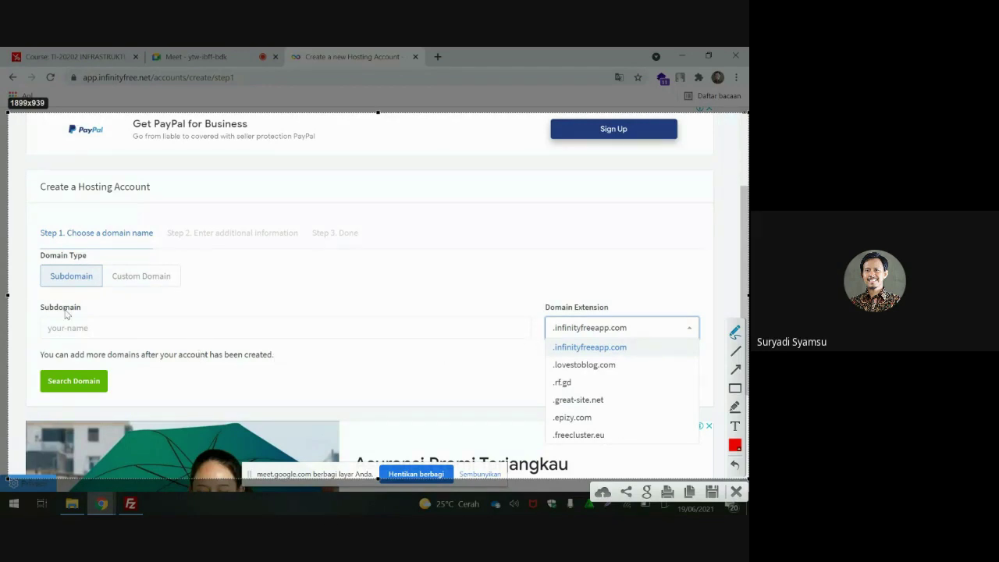
pyautogui.moveTo(65, 313); pyautogui.dragTo(89, 321)
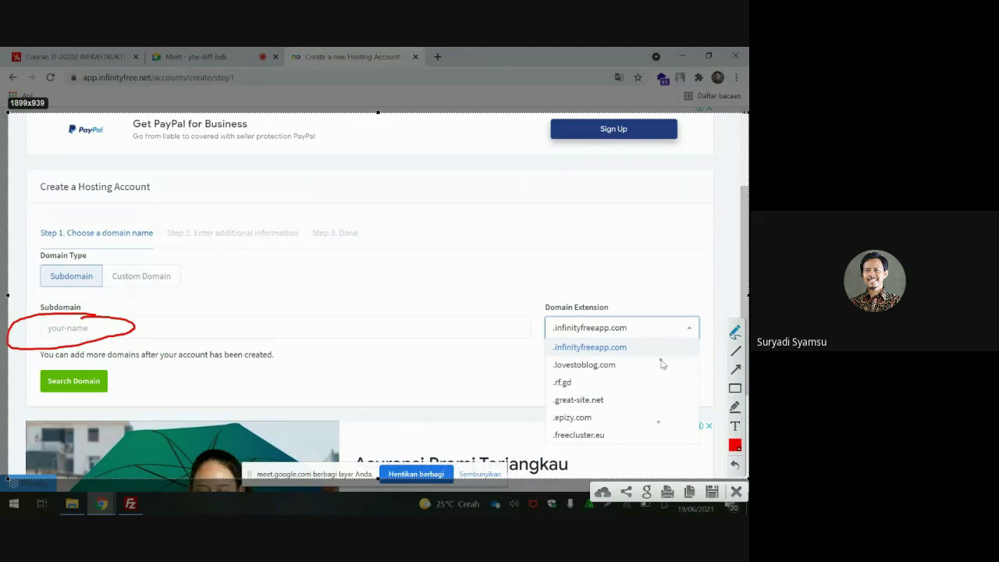
# Switch the domain type to Custom Domain, fill in smartinovasi.com from the suggestion, and search its availability.
pyautogui.click(736, 492)
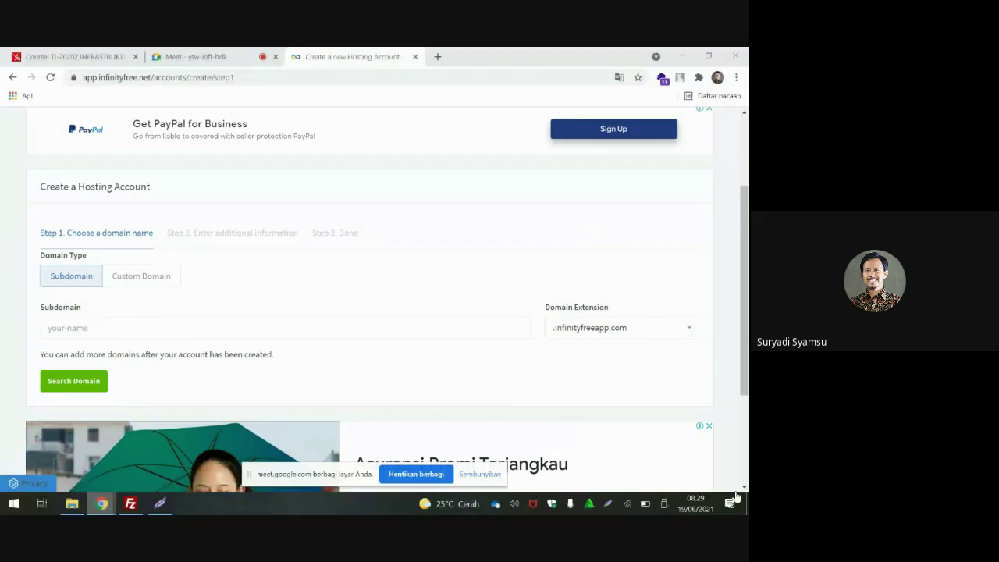
pyautogui.click(295, 309)
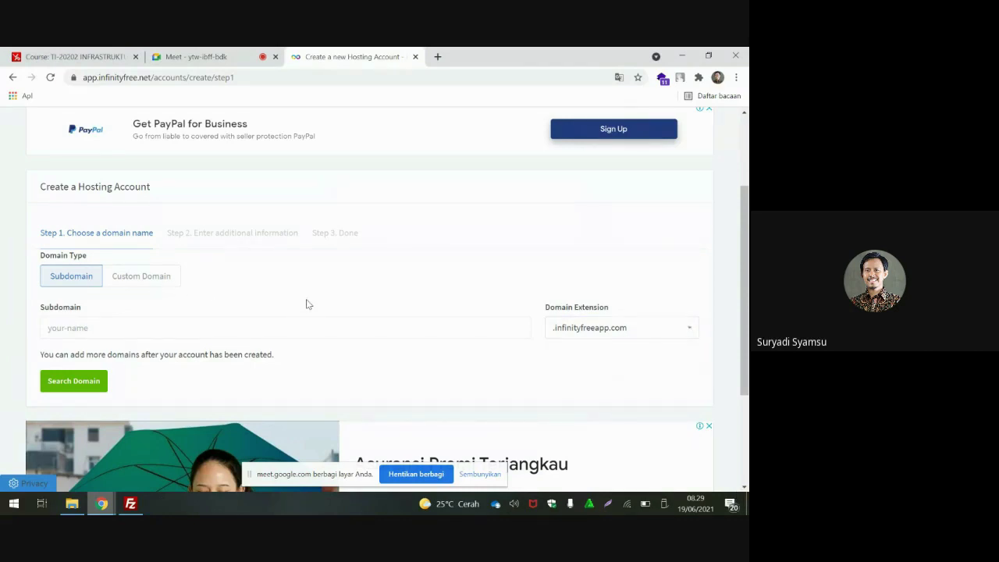
pyautogui.click(149, 280)
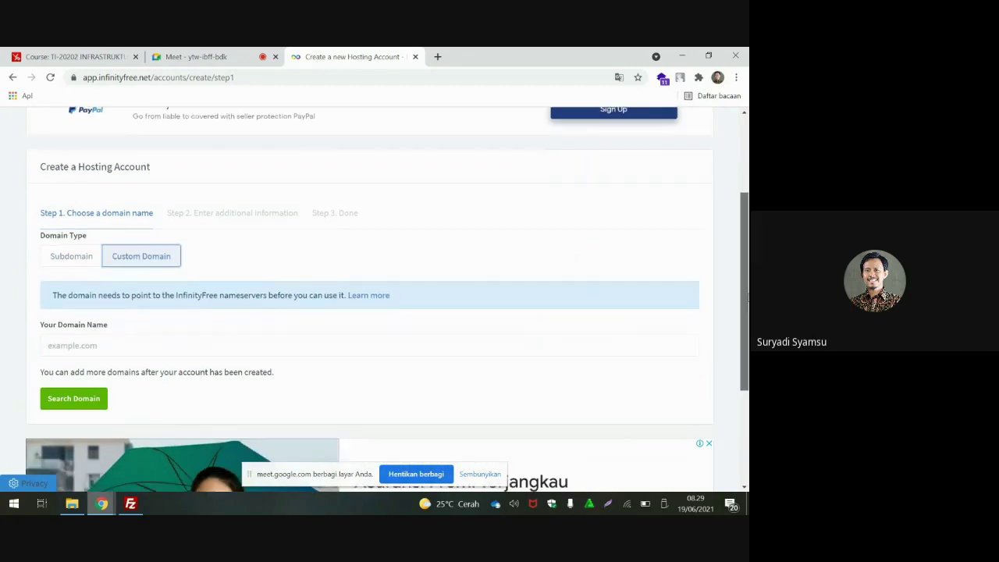
pyautogui.moveTo(747, 287); pyautogui.dragTo(747, 306)
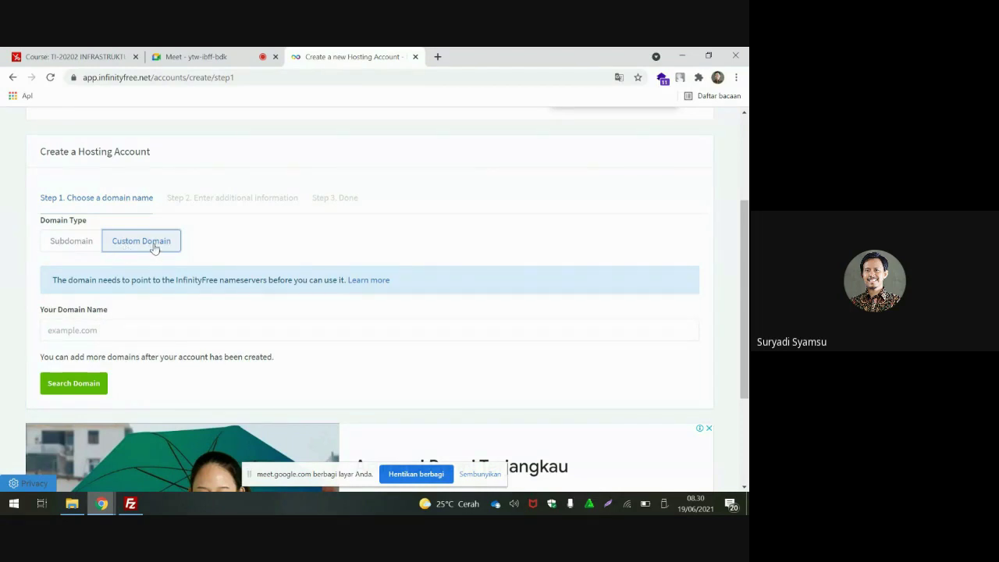
pyautogui.click(68, 330)
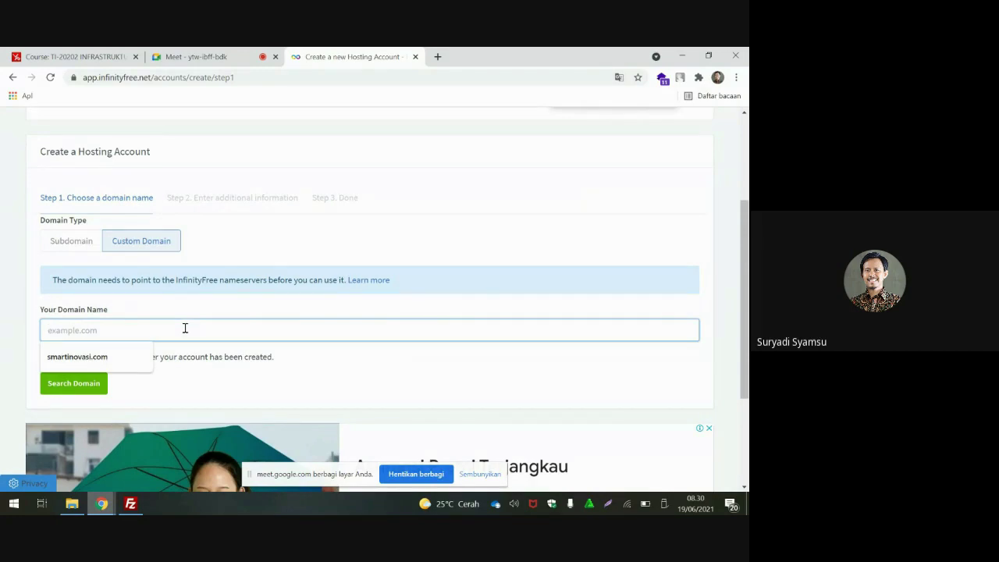
pyautogui.click(97, 361)
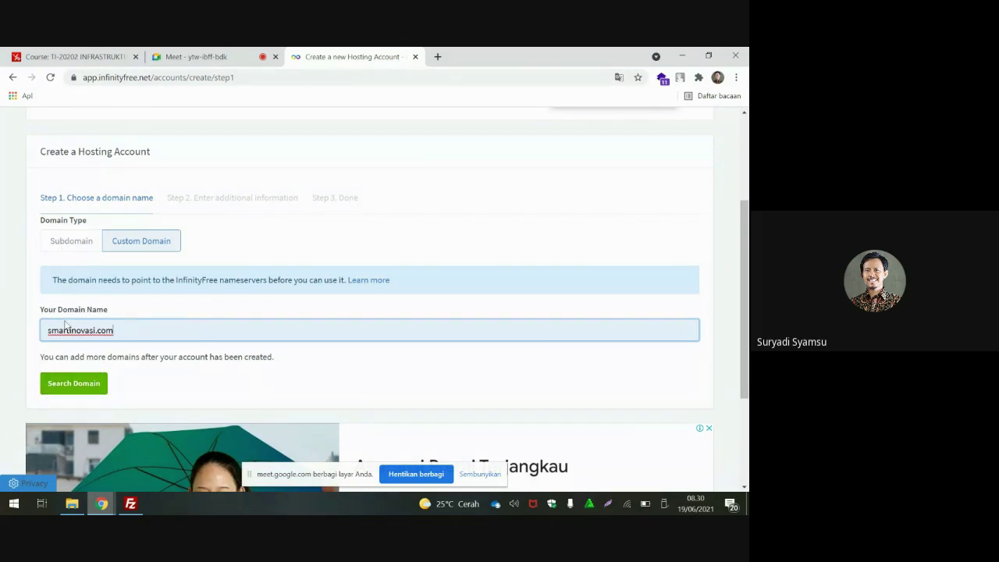
pyautogui.click(142, 241)
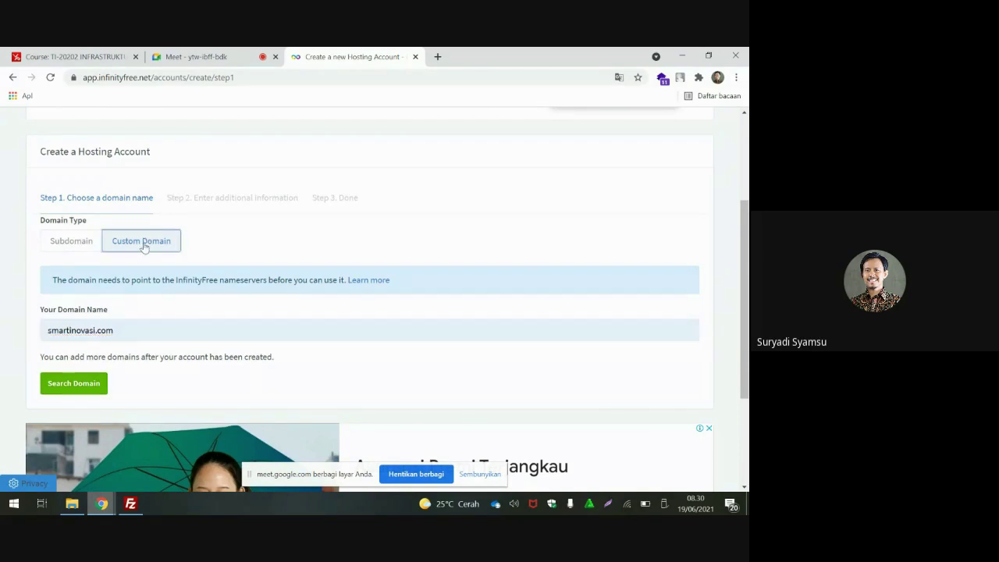
pyautogui.click(83, 390)
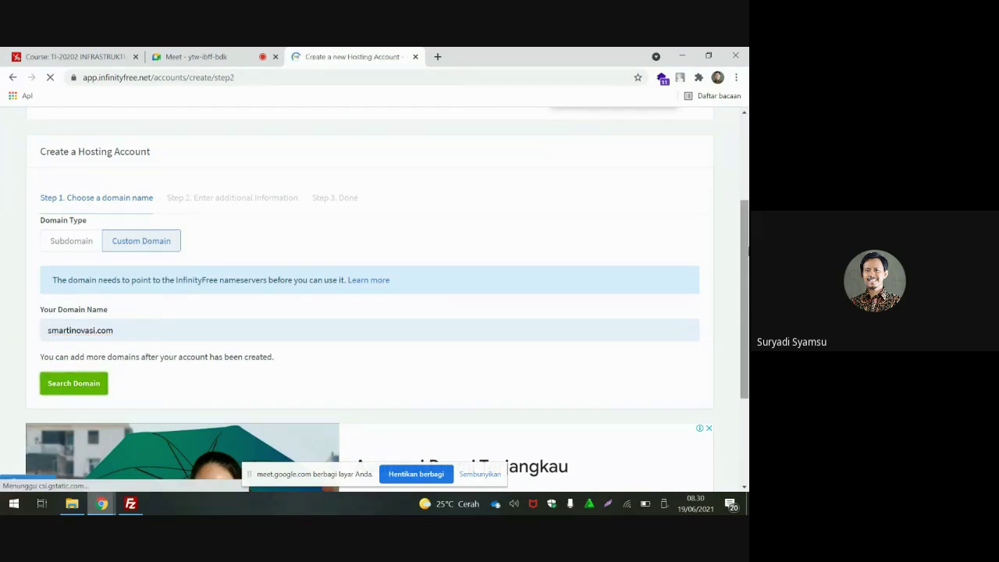
# Review the Step 2 Account Label 'Website for smartinovasi.com' and move to the Account Password field.
pyautogui.scroll(-2, 746, 258)
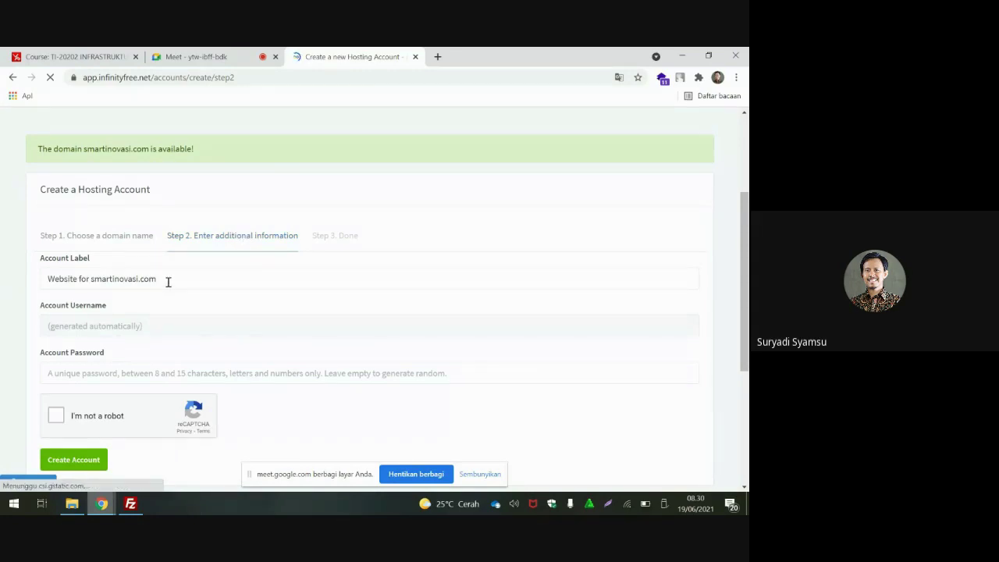
pyautogui.moveTo(168, 281); pyautogui.dragTo(46, 287)
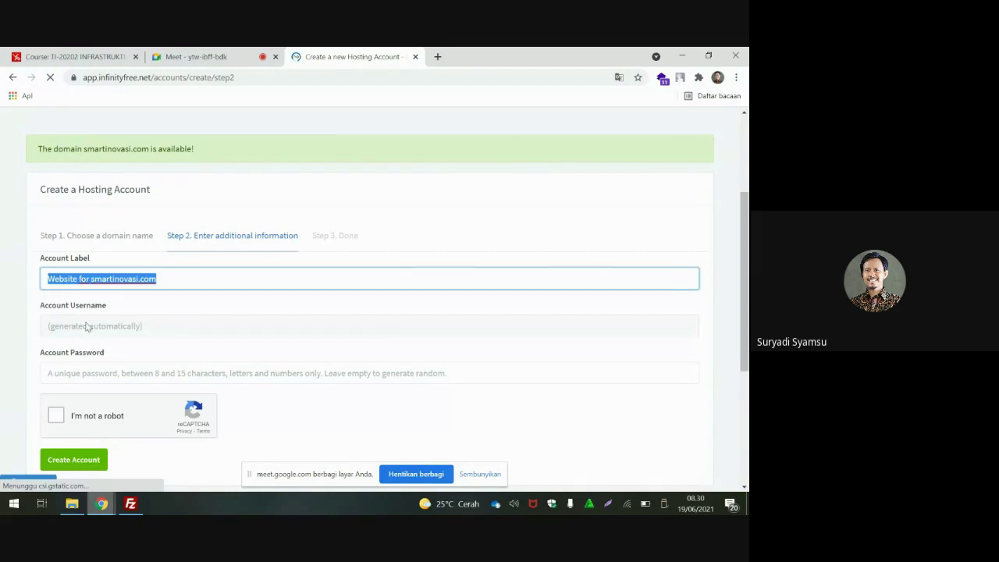
pyautogui.click(148, 333)
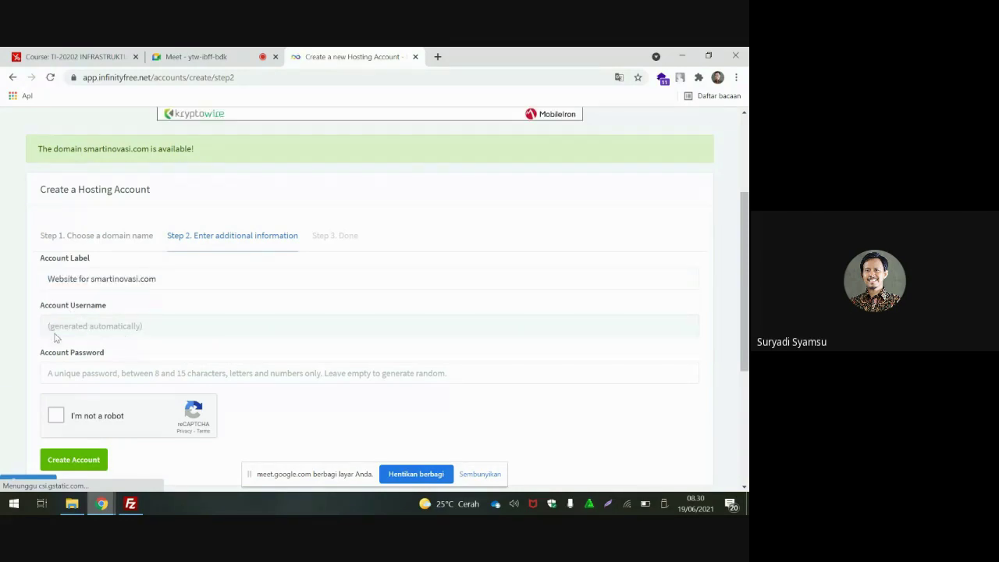
pyautogui.click(62, 373)
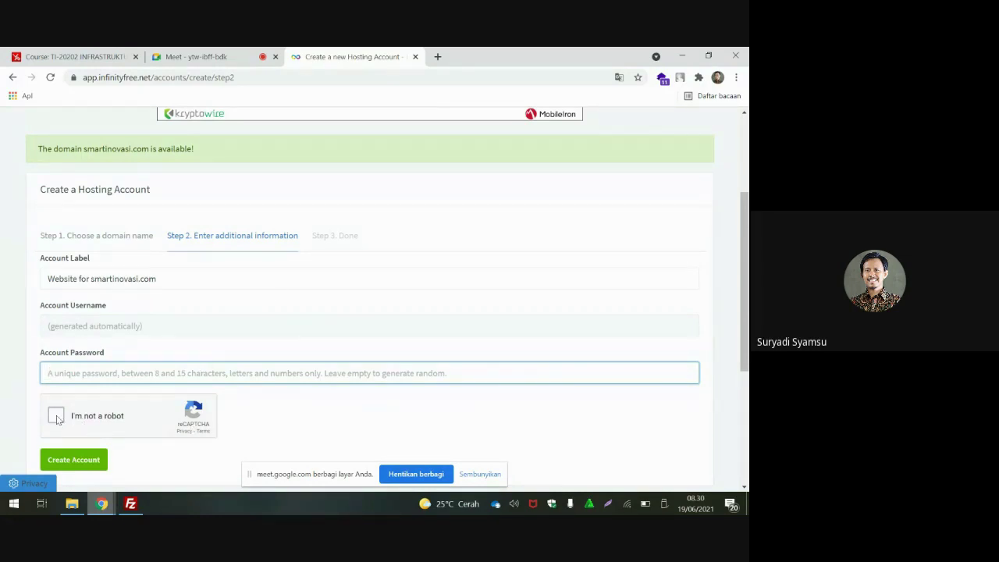
# Go back, choose a free subdomain, enter akba2, and check that akba2.infinityfreeapp.com is available.
pyautogui.click(118, 243)
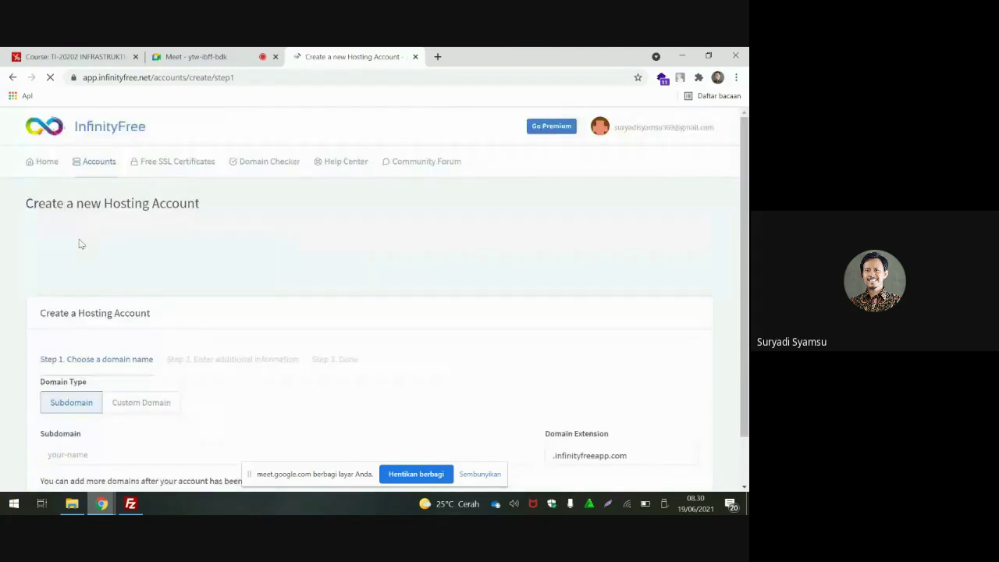
pyautogui.scroll(-1, 747, 232)
pyautogui.scroll(-1, 747, 232)
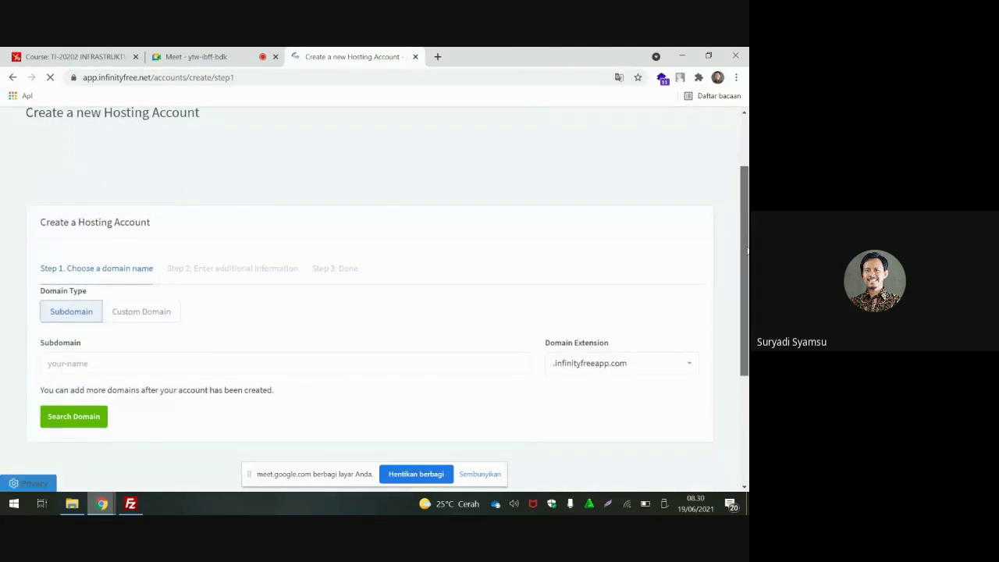
pyautogui.click(78, 314)
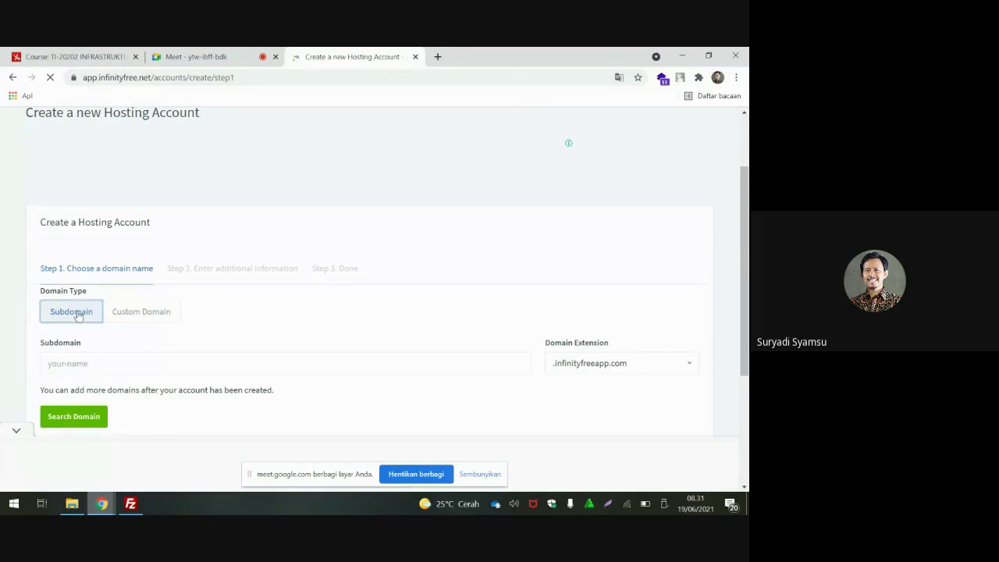
pyautogui.click(103, 364)
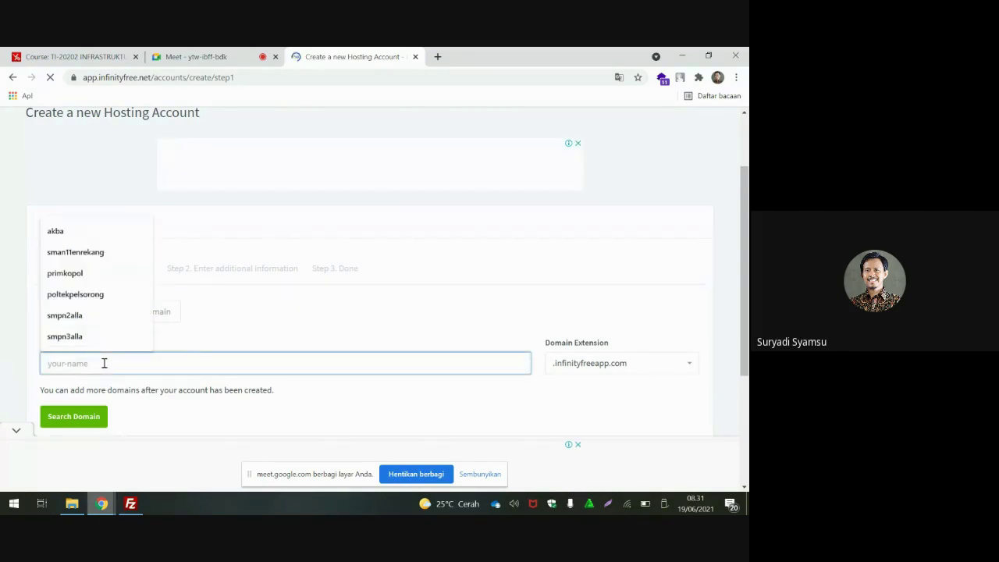
pyautogui.write('akba2')
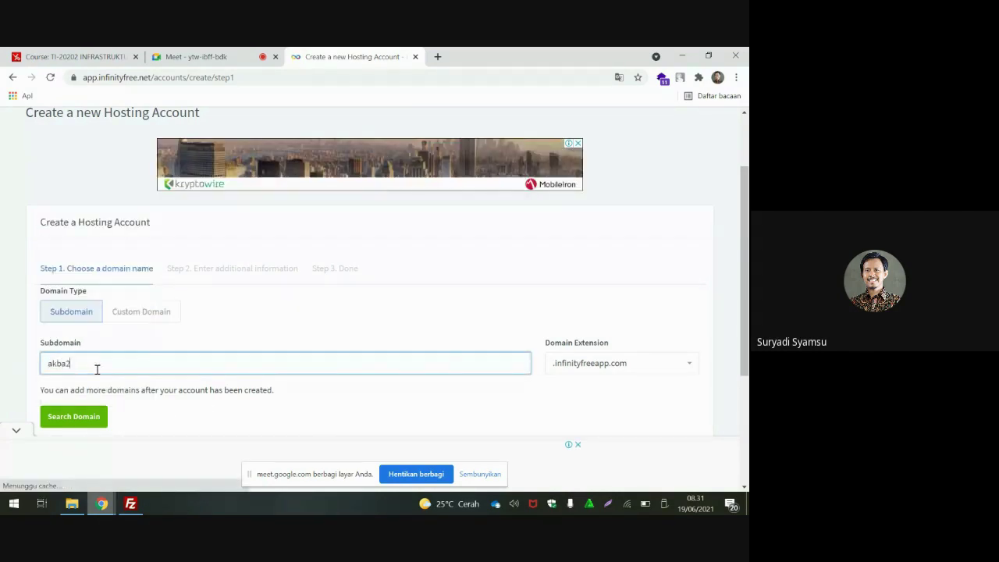
pyautogui.click(73, 416)
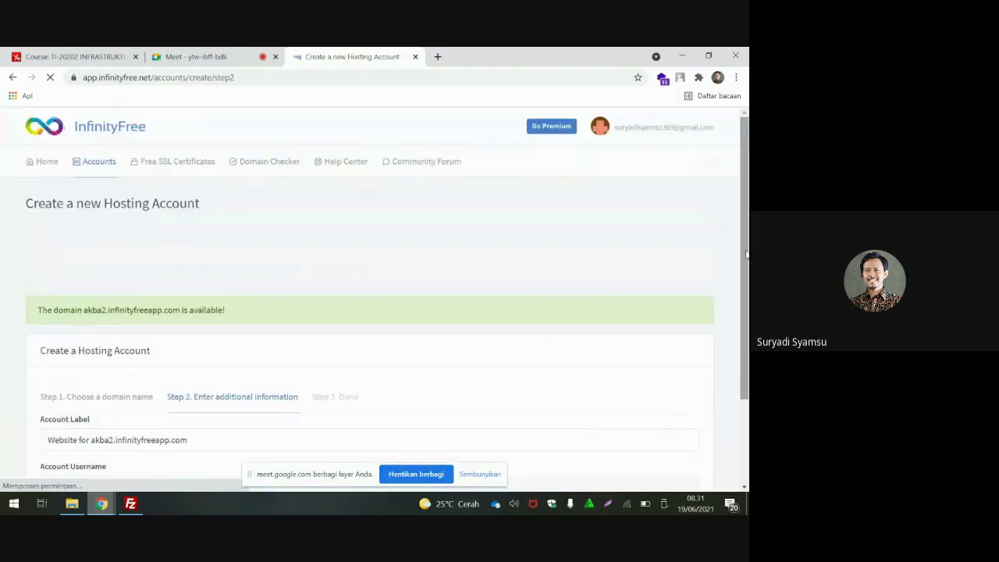
# Return to Step 1 of choosing a domain name, then switch over to the Google Meet call.
pyautogui.moveTo(746, 253); pyautogui.dragTo(746, 340)
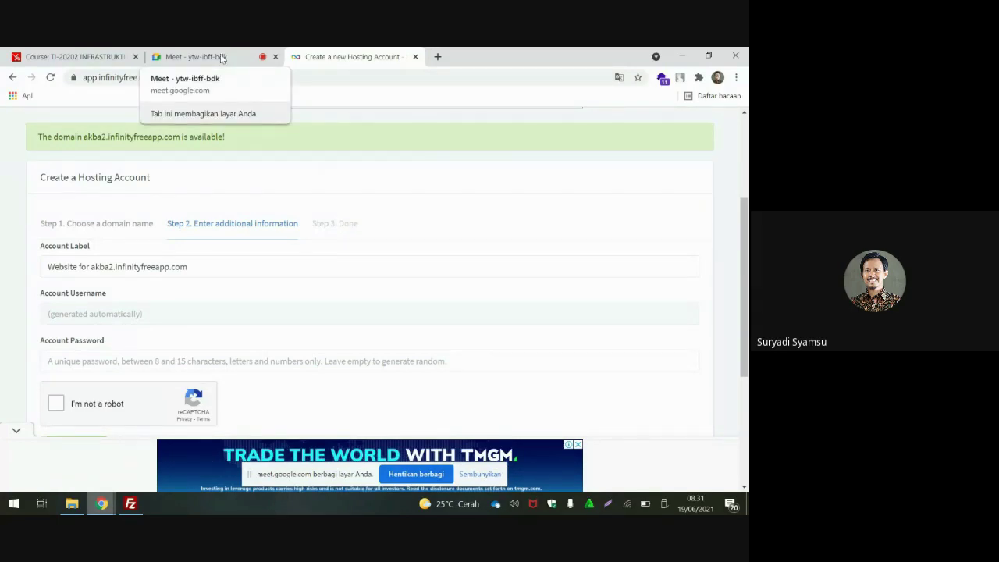
pyautogui.click(123, 225)
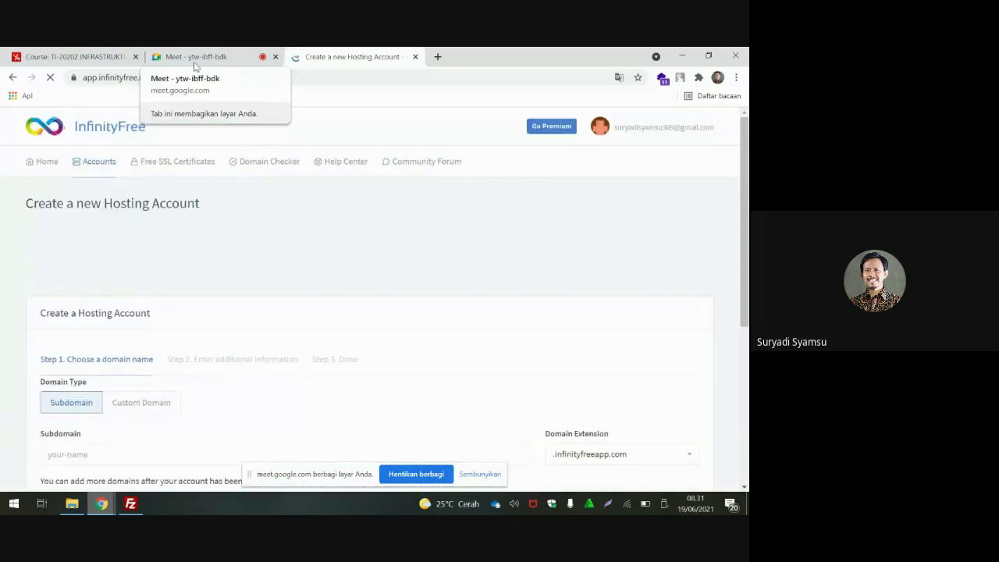
pyautogui.click(195, 66)
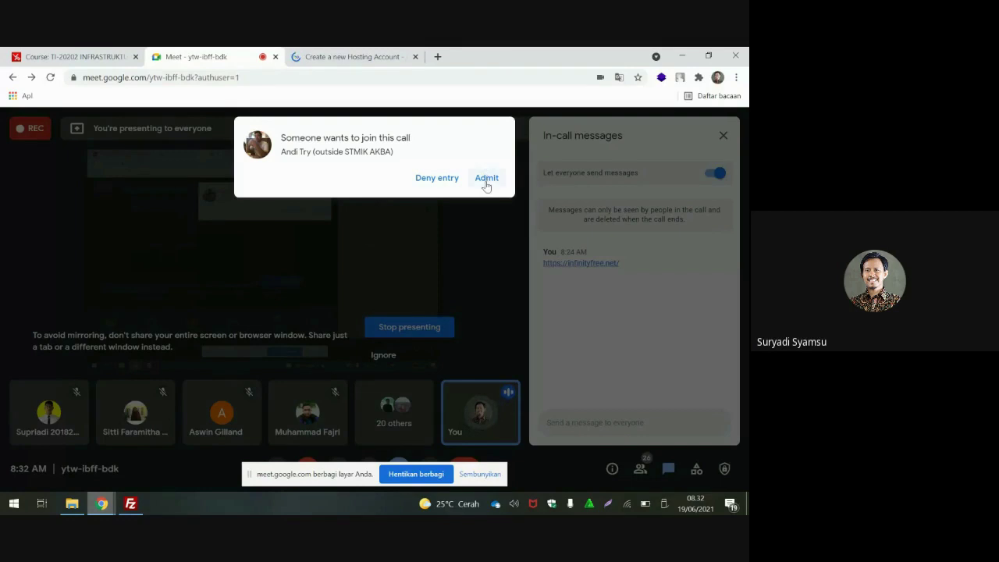
# Admit the waiting participant to the Meet call and return to the InfinityFree tab.
pyautogui.click(485, 180)
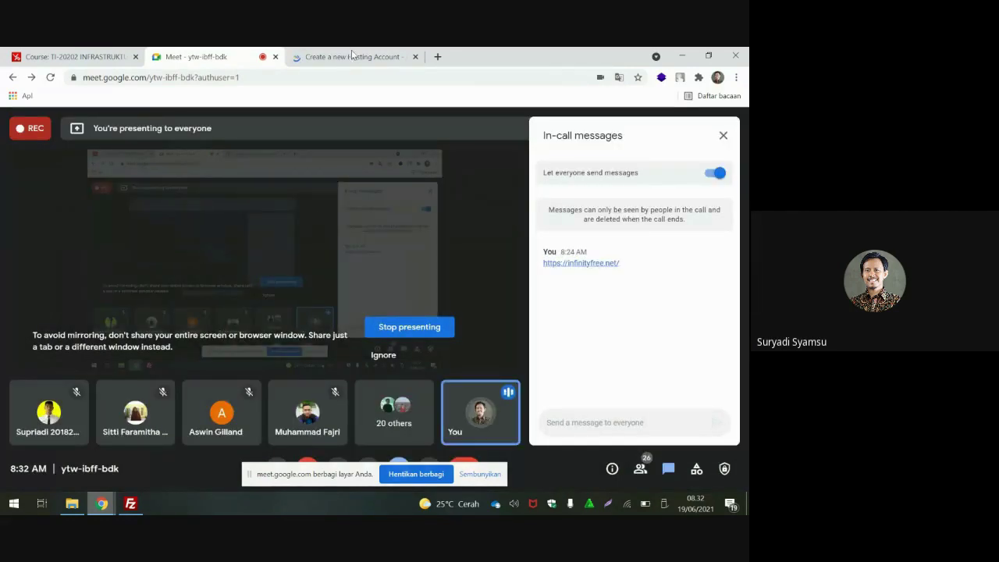
pyautogui.click(348, 53)
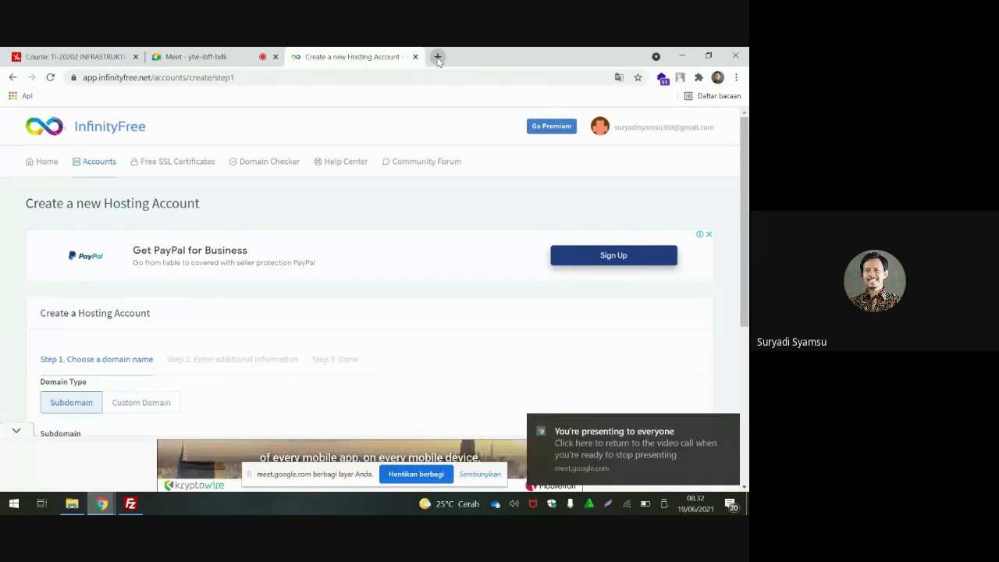
pyautogui.moveTo(632, 449)
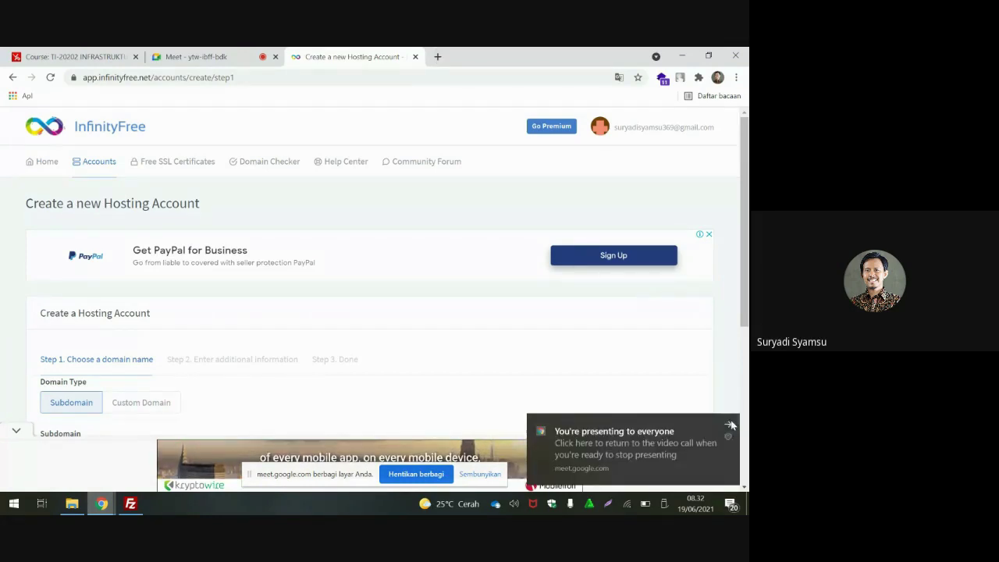
# Dismiss the presenting notice, choose Custom Domain with smartinovasi.com, and check its availability.
pyautogui.click(732, 423)
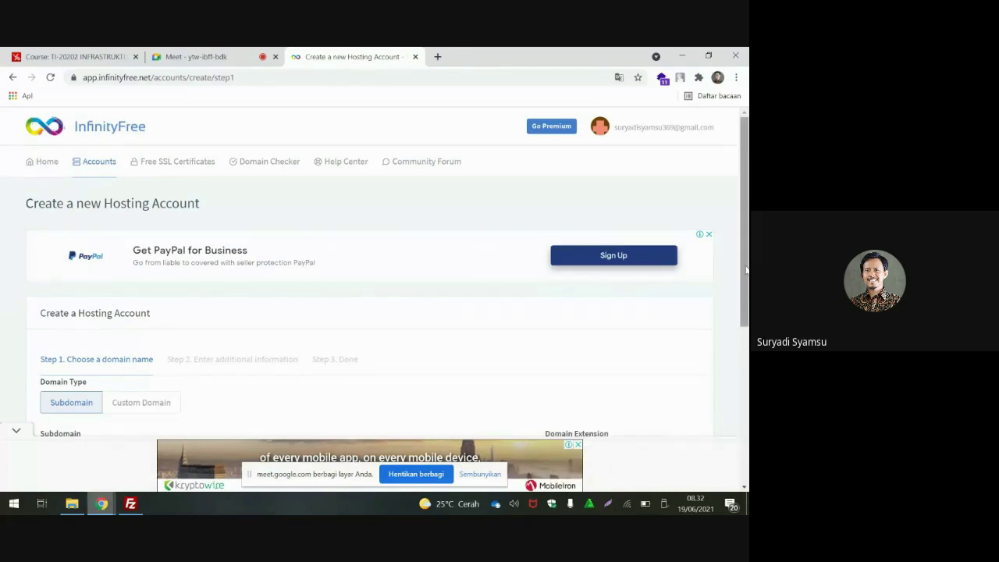
pyautogui.scroll(-1, 746, 311)
pyautogui.scroll(-1, 746, 311)
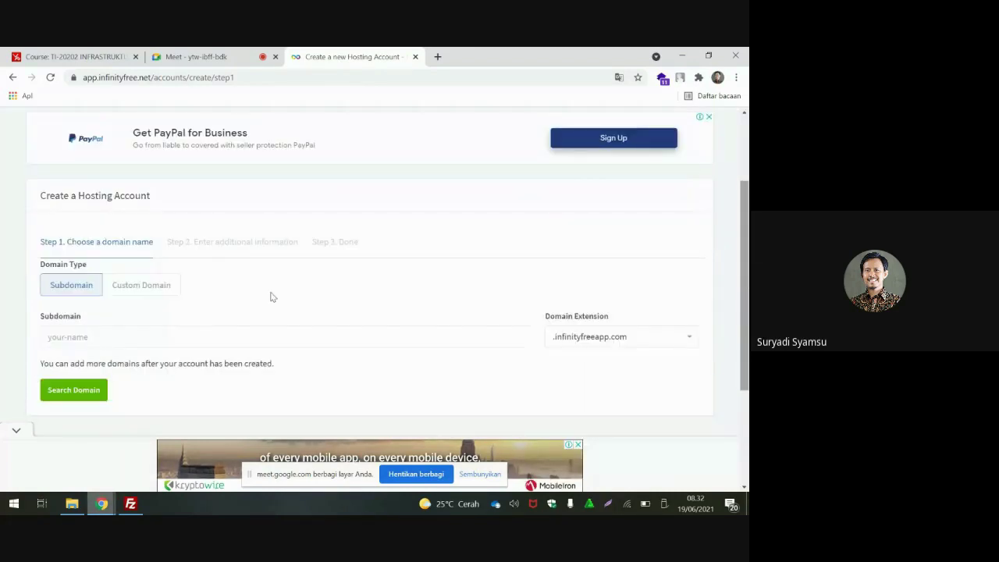
pyautogui.click(137, 286)
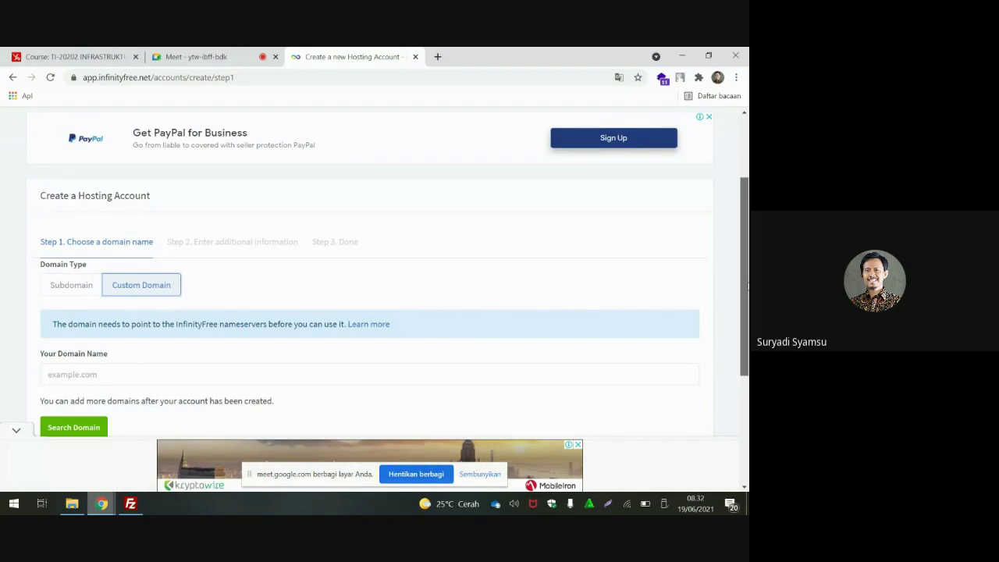
pyautogui.scroll(-1, 327, 325)
pyautogui.click(91, 326)
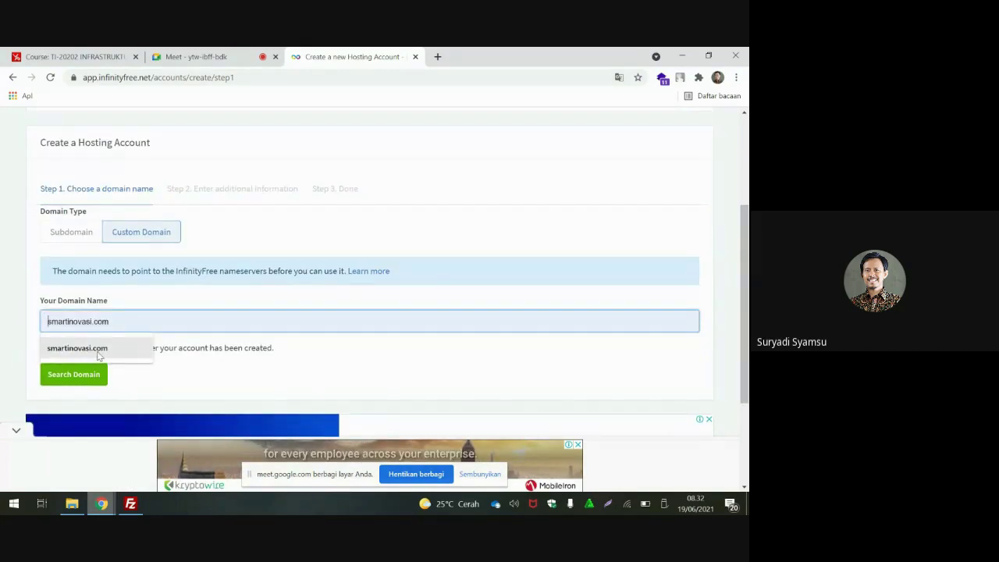
pyautogui.click(97, 350)
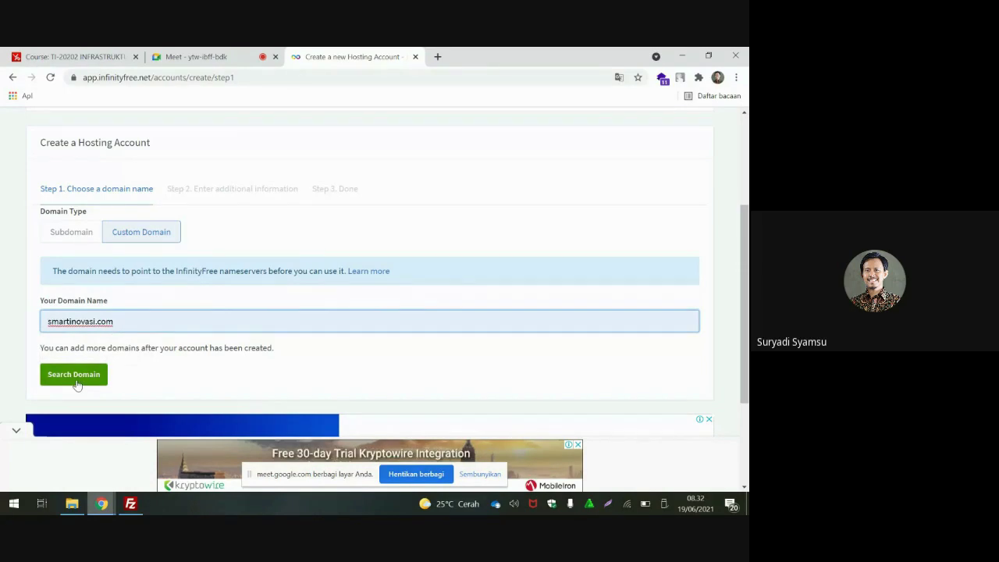
pyautogui.click(77, 382)
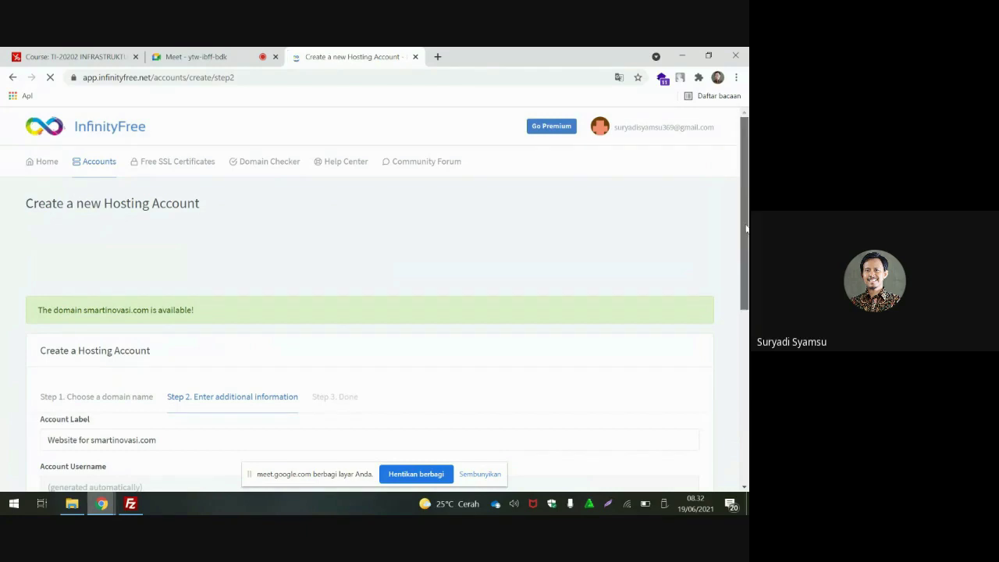
# Scroll through the Step 2 account details form to the robot check.
pyautogui.scroll(-1, 744, 251)
pyautogui.scroll(-1, 743, 251)
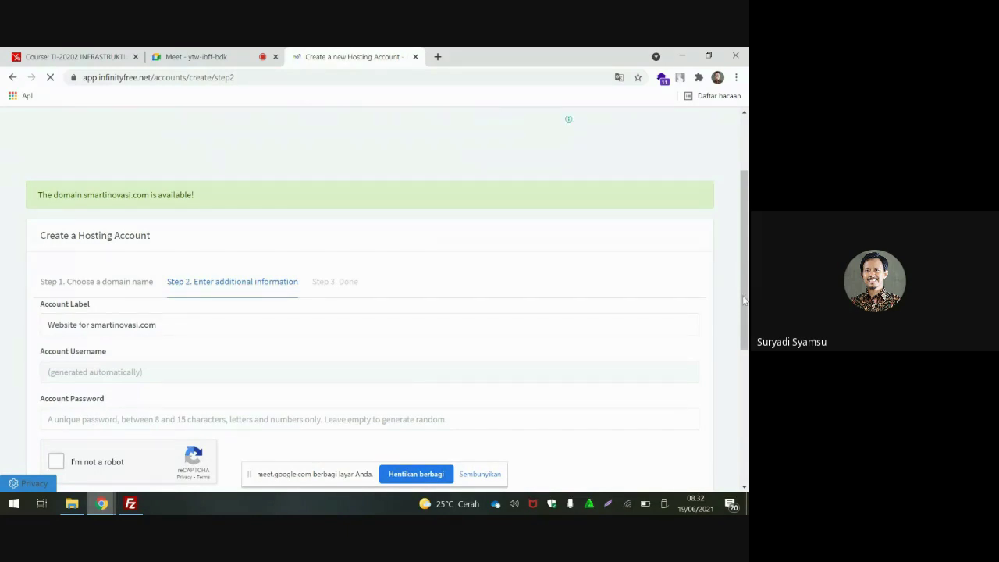
pyautogui.moveTo(744, 300); pyautogui.dragTo(747, 330)
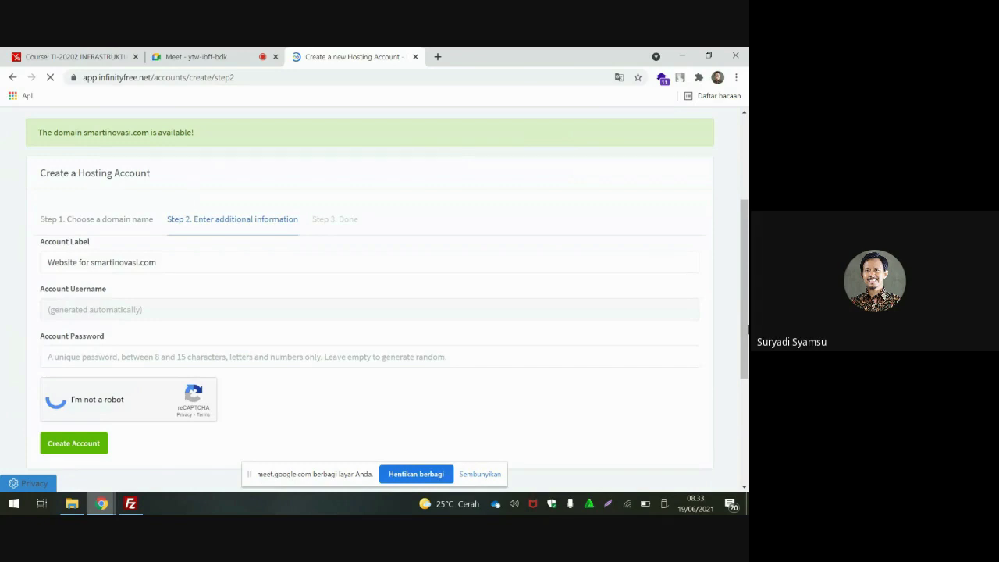
pyautogui.moveTo(747, 329); pyautogui.dragTo(746, 298)
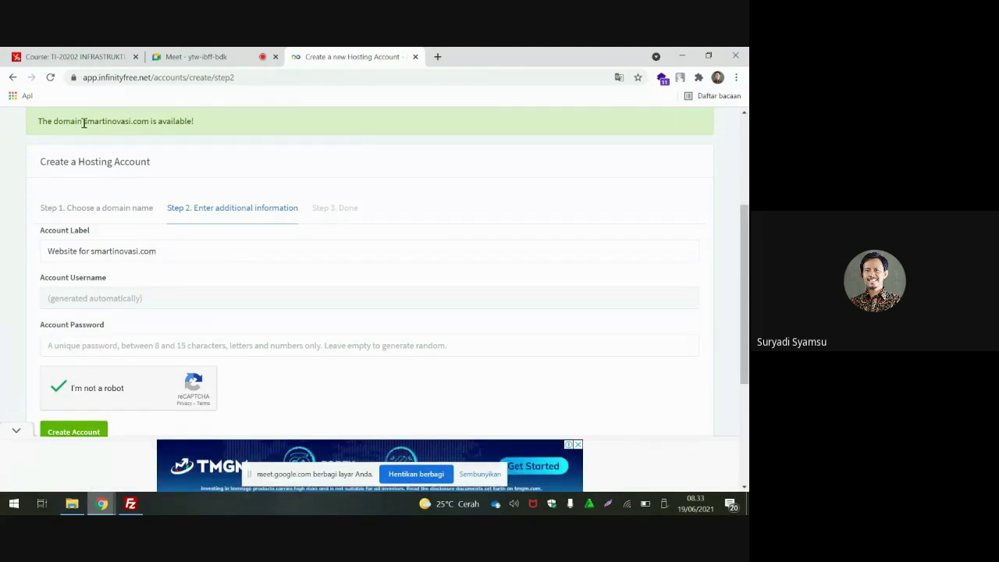
# Copy smartinovasi.com from the green banner and load it in a new browser tab.
pyautogui.moveTo(84, 123); pyautogui.dragTo(148, 122)
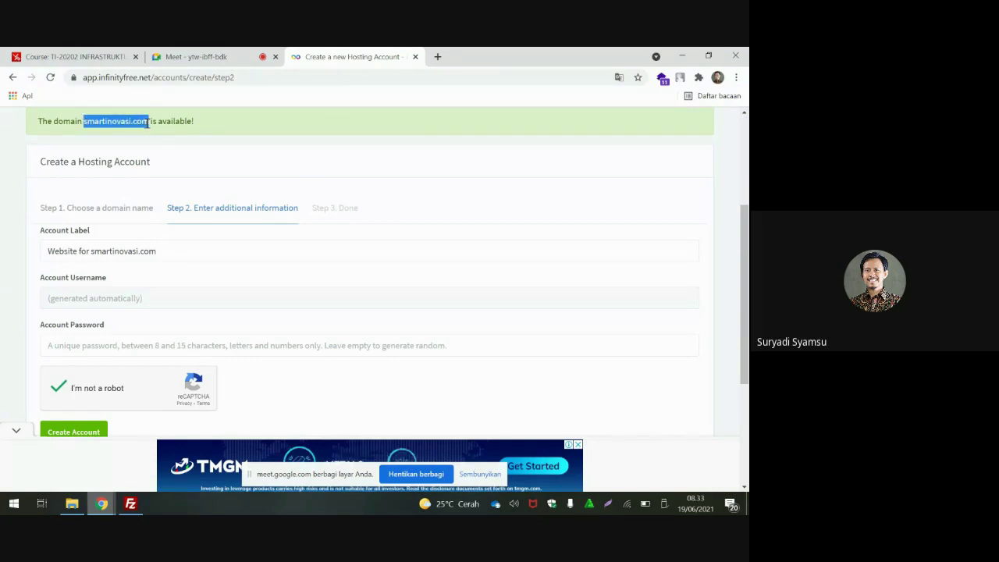
pyautogui.press('XF86MonBrightnessUp')
pyautogui.press('XF86MonBrightnessUp')
pyautogui.press('XF86MonBrightnessUp')
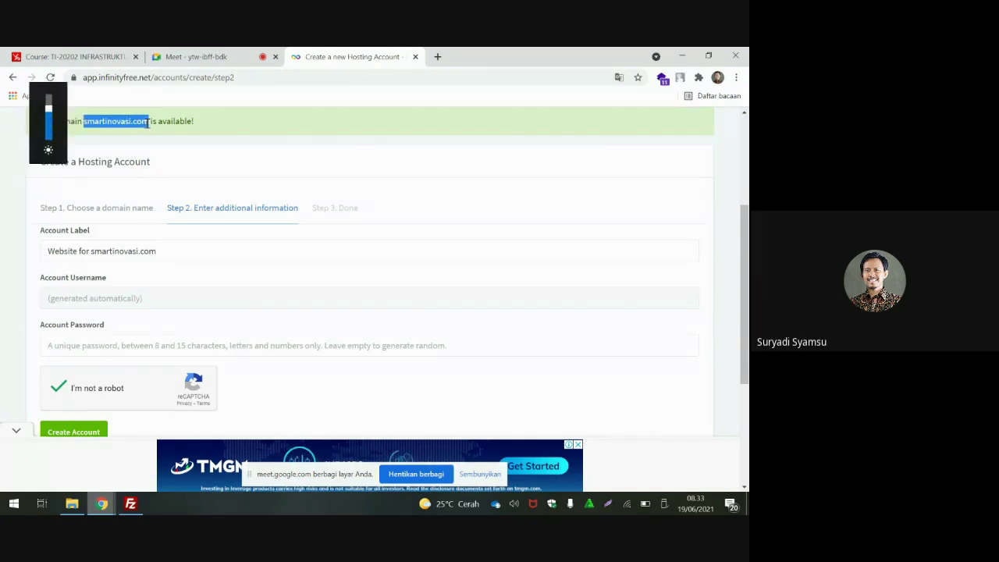
pyautogui.rightClick(125, 125)
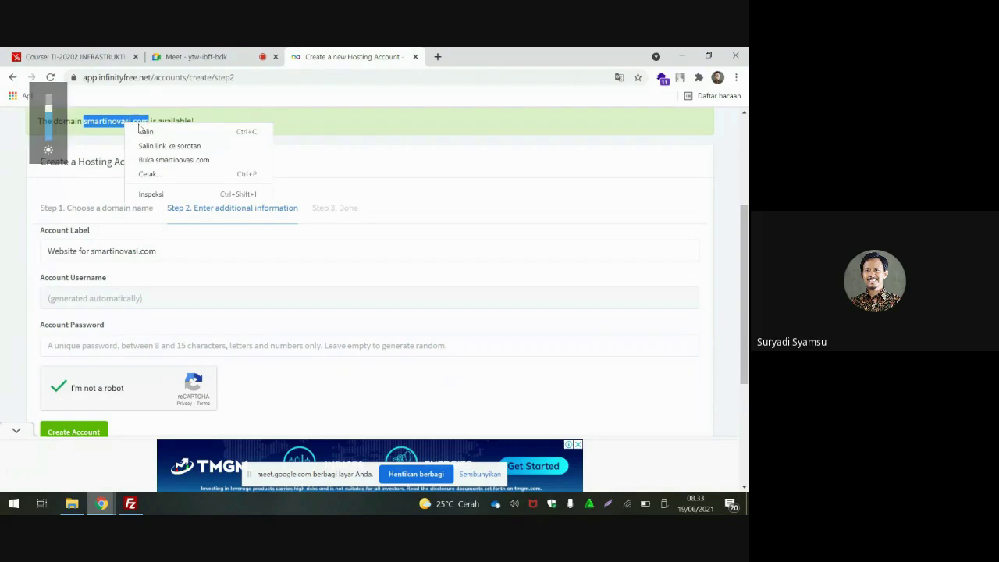
pyautogui.click(145, 131)
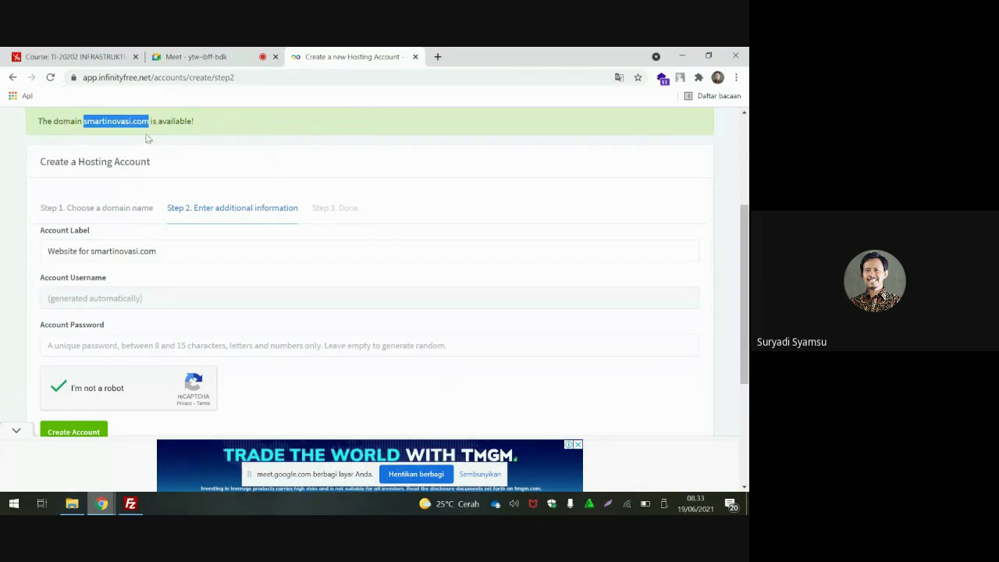
pyautogui.click(436, 58)
pyautogui.hotkey('ctrl', 'v')
pyautogui.press('Return')
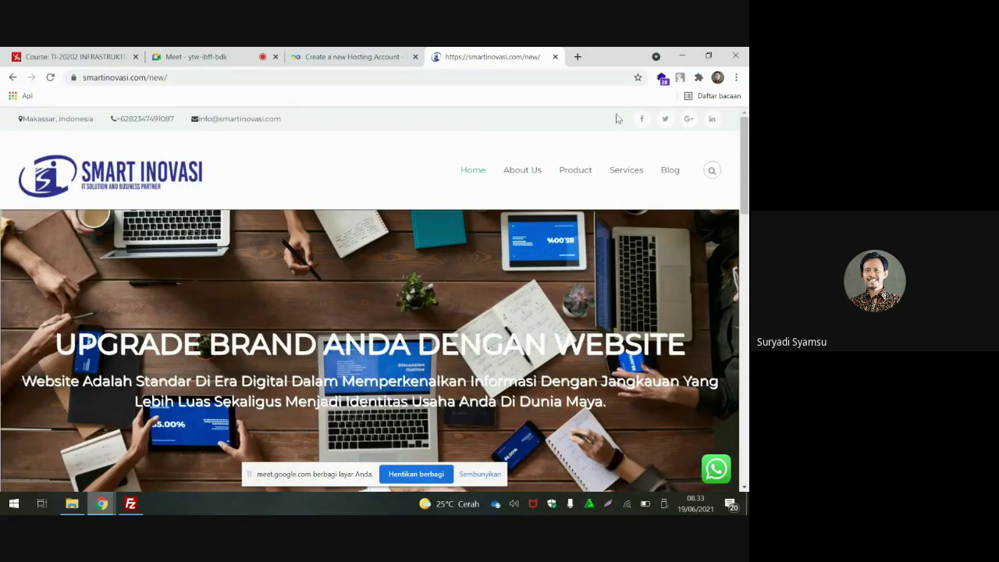
# Scroll the smartinovasi.com homepage to the client logos and back, then bring up the Windows Run box.
pyautogui.moveTo(746, 177); pyautogui.dragTo(747, 331)
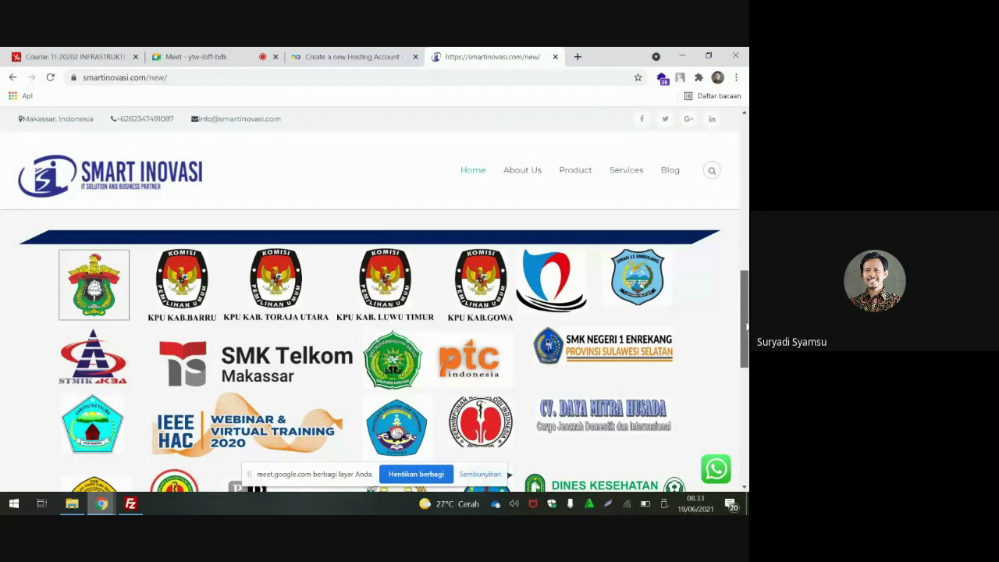
pyautogui.moveTo(745, 326); pyautogui.dragTo(744, 153)
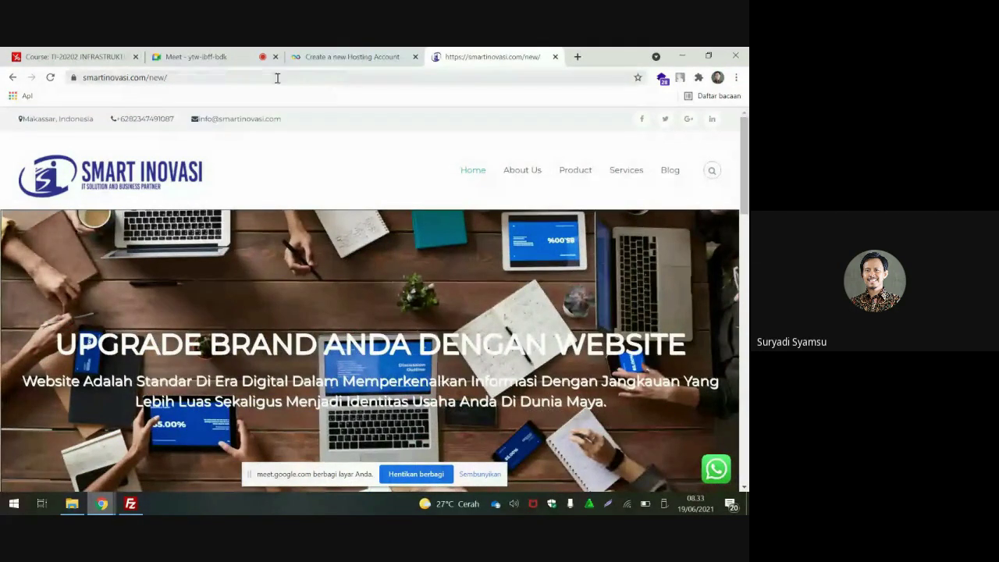
pyautogui.click(353, 58)
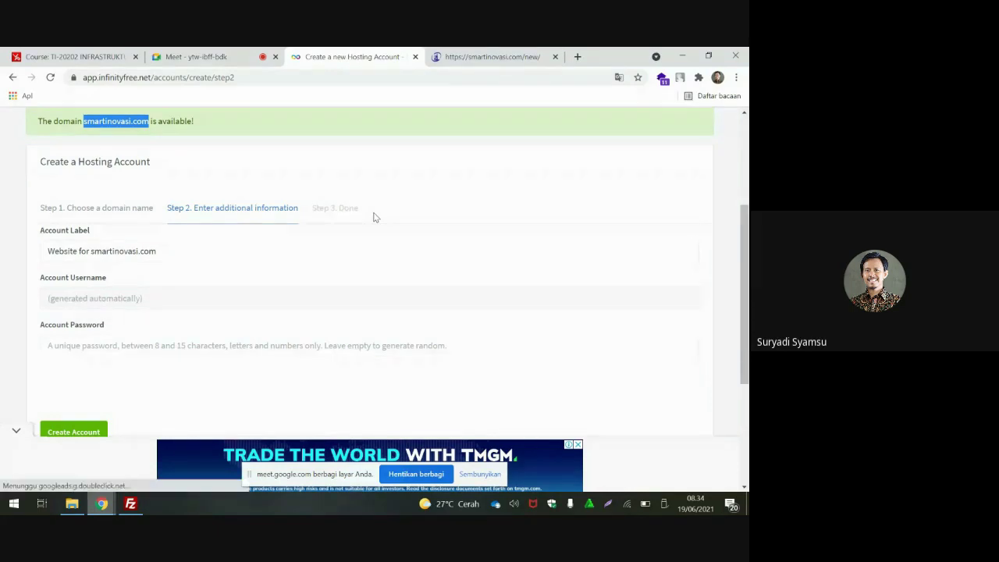
pyautogui.click(467, 63)
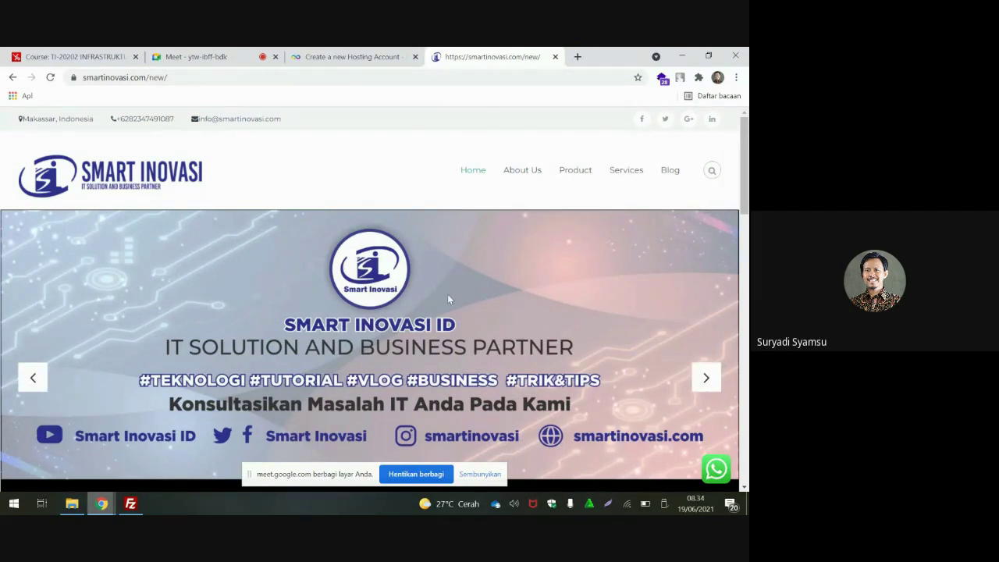
pyautogui.press('super+r')
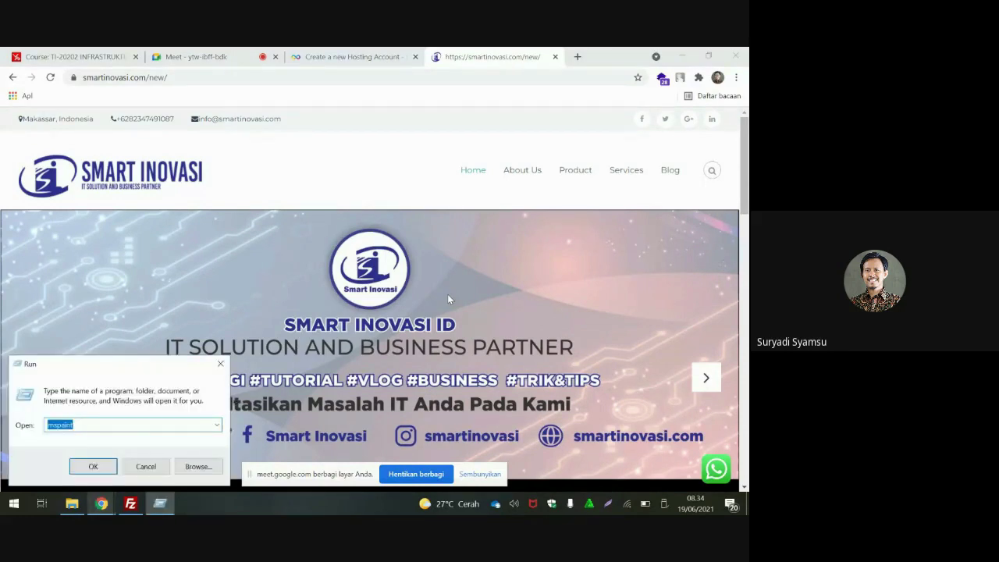
# Launch Paint with mspaint and label an ellipse 'Domain /DNS'.
pyautogui.press('Return')
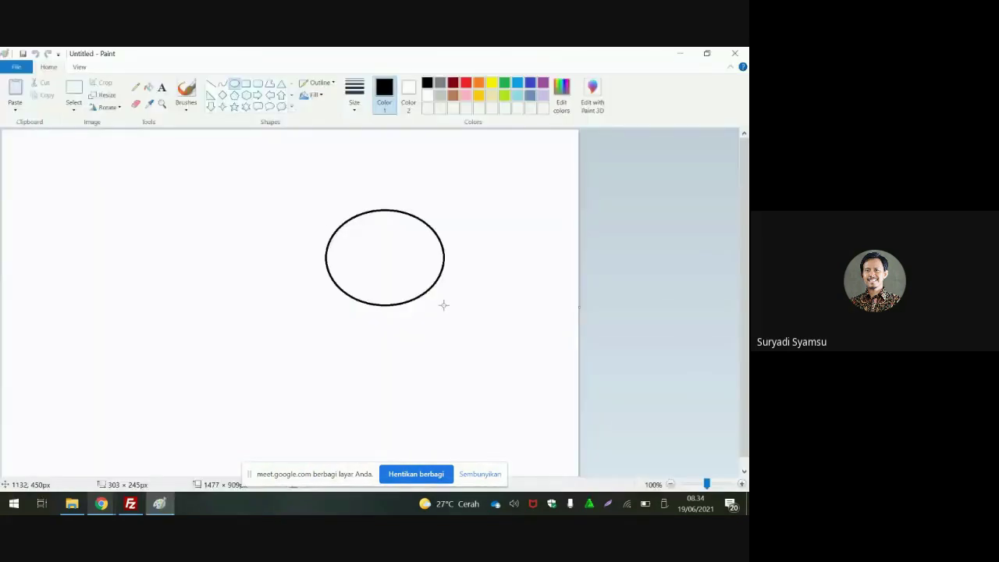
pyautogui.click(161, 87)
pyautogui.click(349, 258)
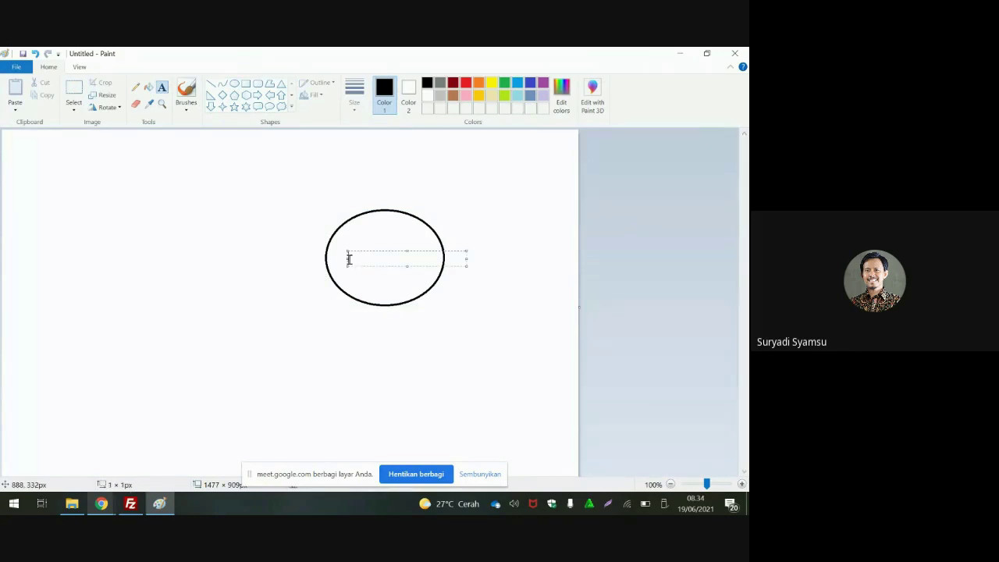
pyautogui.write('Dm')
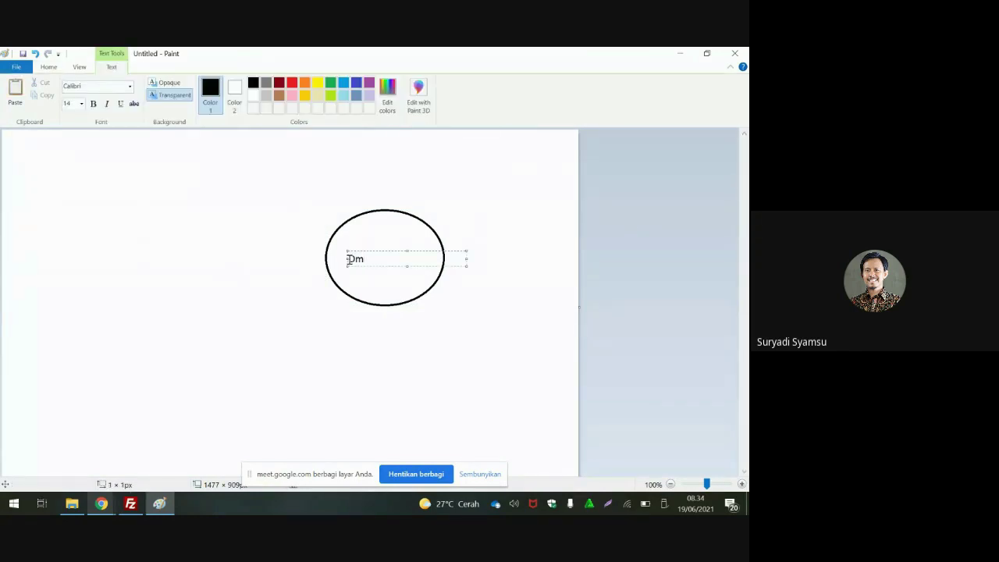
pyautogui.press('BackSpace')
pyautogui.write('omain')
pyautogui.write(' /DNS')
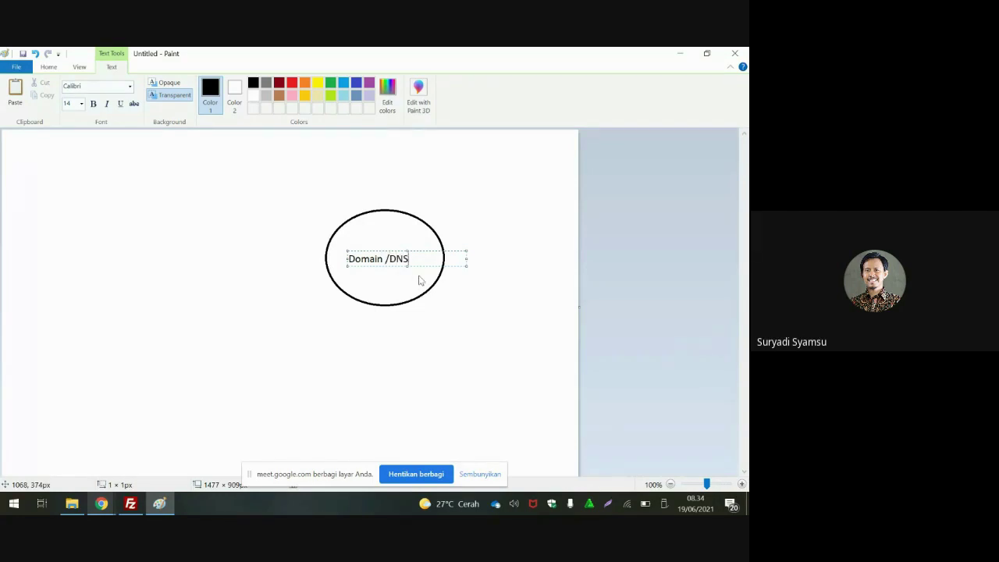
pyautogui.click(204, 135)
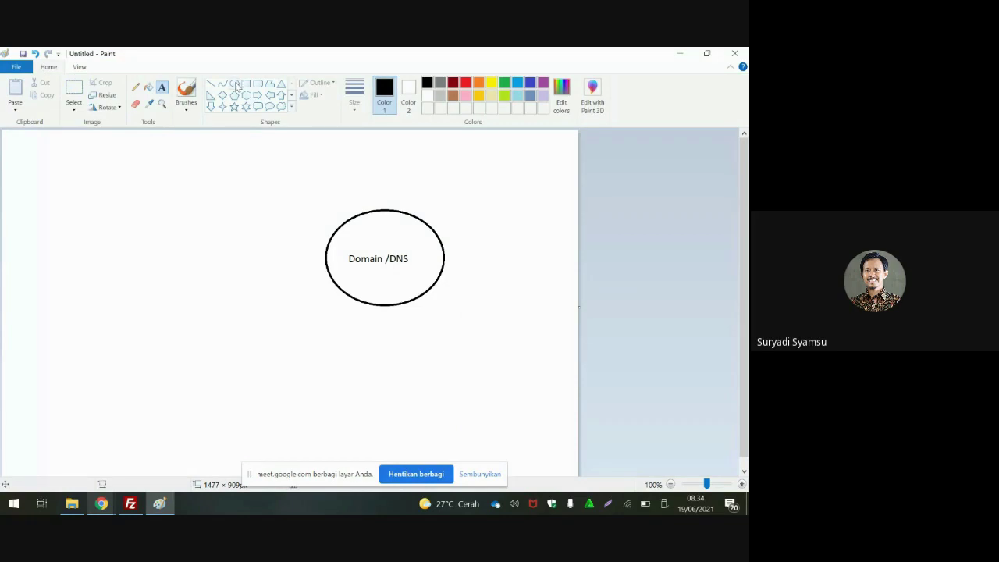
pyautogui.click(234, 83)
# Draw an oval on the left of the canvas and label it 'File / Hosting'.
pyautogui.moveTo(20, 254); pyautogui.dragTo(140, 365)
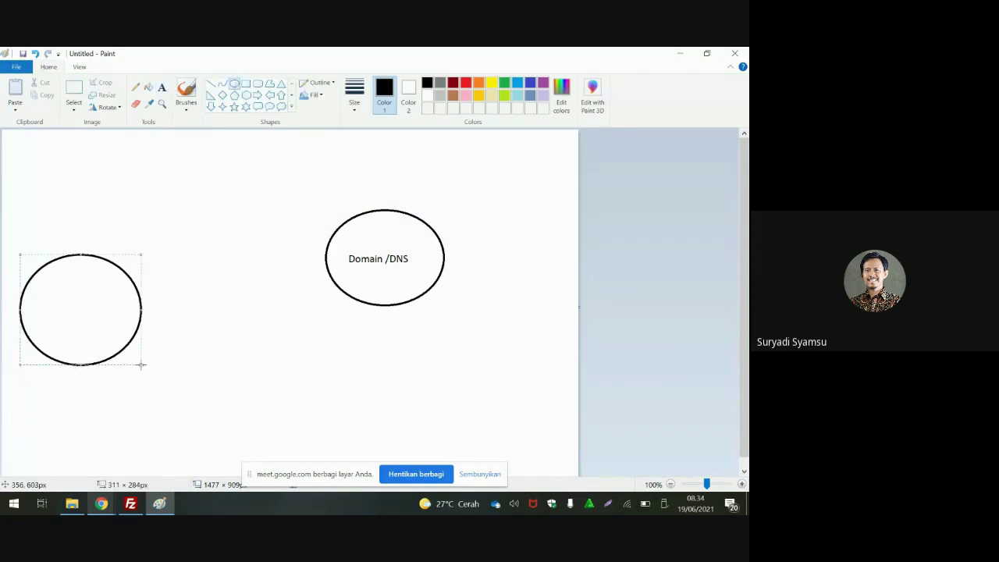
pyautogui.click(162, 87)
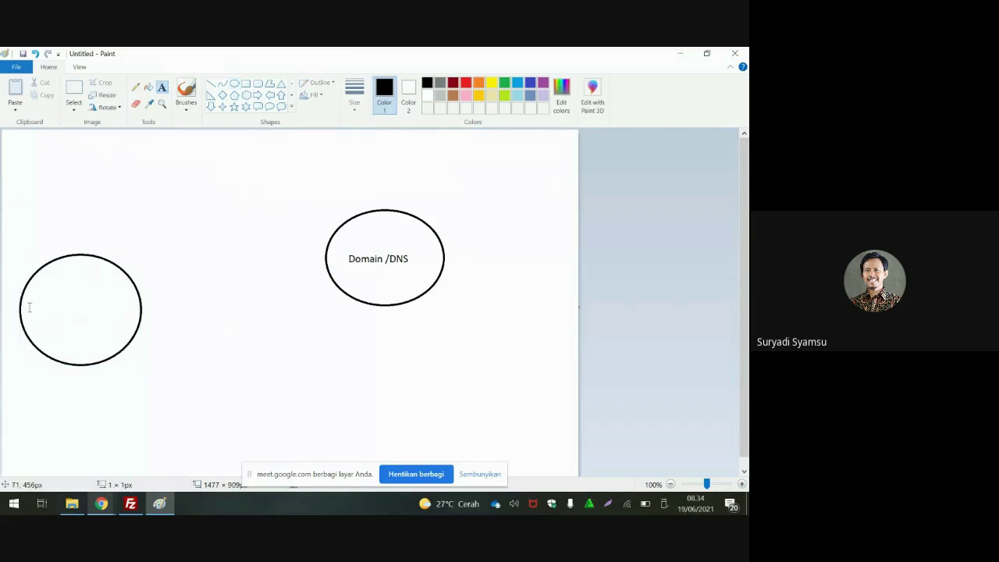
pyautogui.moveTo(28, 314); pyautogui.dragTo(147, 299)
pyautogui.write('File ')
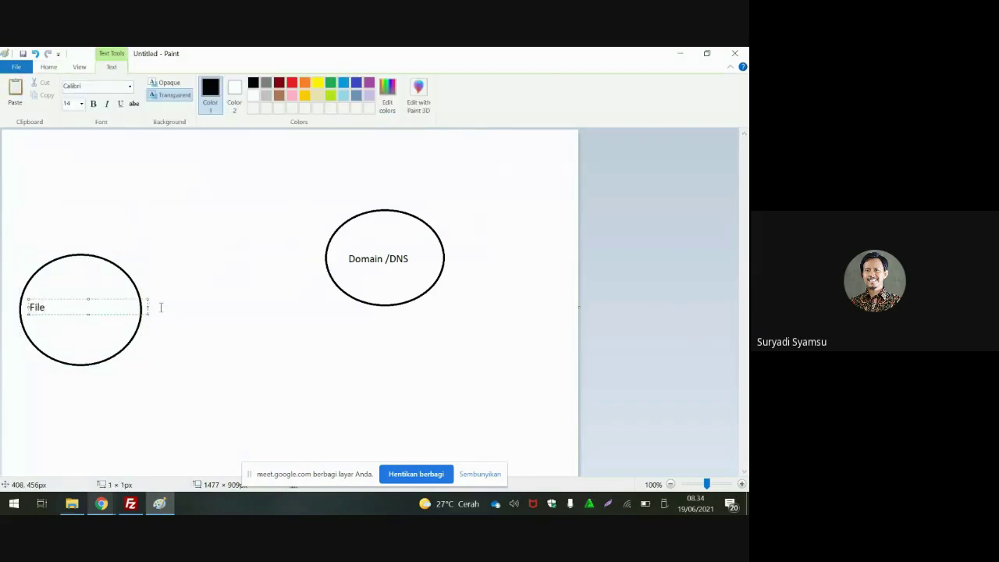
pyautogui.write('/ Hostin')
pyautogui.write('g')
pyautogui.click(166, 263)
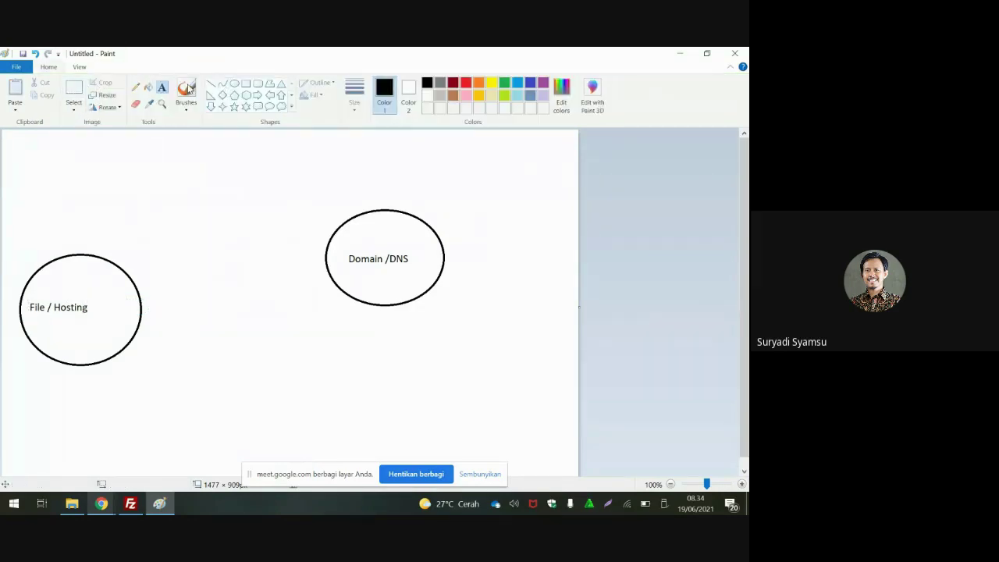
# Draw a third oval near the bottom of the page and label it 'Database'.
pyautogui.click(234, 85)
pyautogui.moveTo(253, 373); pyautogui.dragTo(382, 464)
pyautogui.click(161, 86)
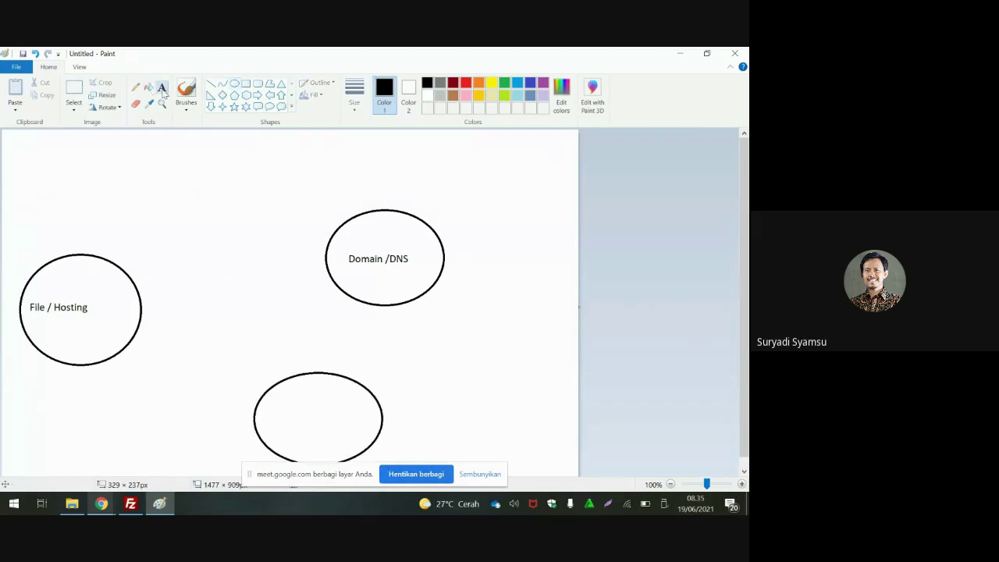
pyautogui.click(291, 421)
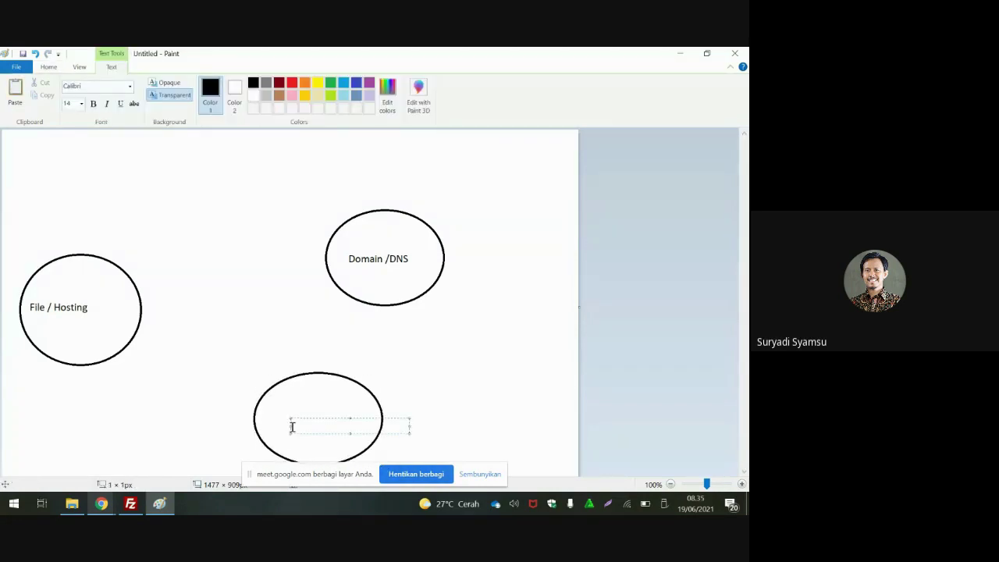
pyautogui.write('Database')
pyautogui.click(48, 67)
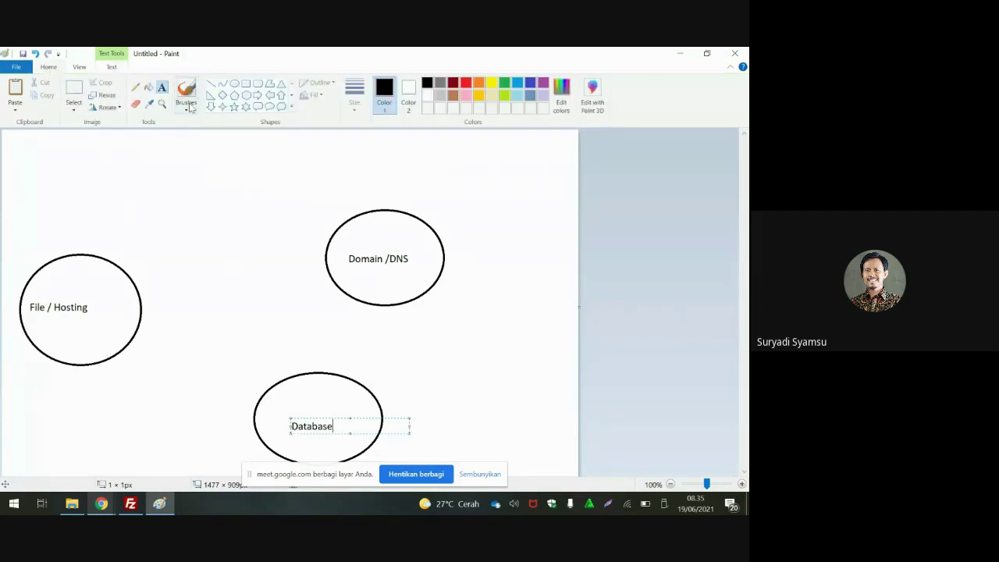
pyautogui.click(137, 88)
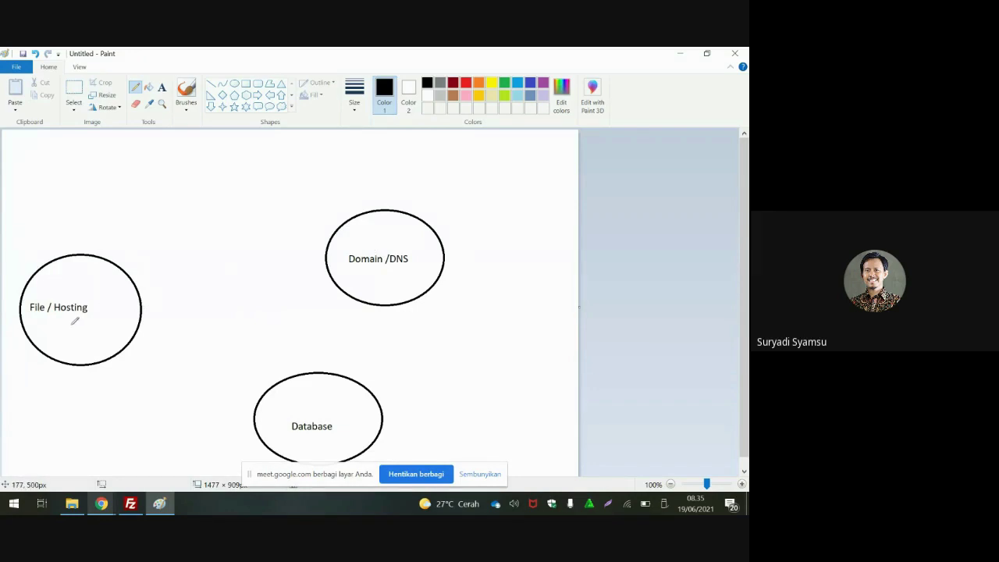
# Draw check marks in the File / Hosting and Domain /DNS circles, plus an arrow between them.
pyautogui.moveTo(71, 326); pyautogui.dragTo(102, 322)
pyautogui.moveTo(379, 227); pyautogui.dragTo(379, 242)
pyautogui.moveTo(352, 275)
pyautogui.mouseDown()
pyautogui.moveTo(152, 303)
pyautogui.moveTo(151, 286)
pyautogui.mouseUp()
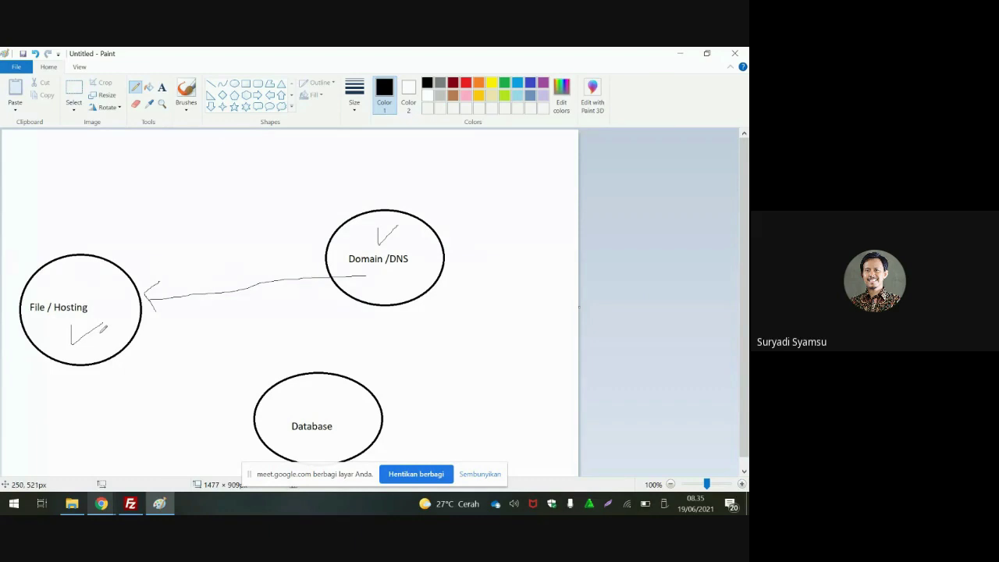
# Write 'file + database' below File / Hosting and draw an arrow from File / Hosting to Database.
pyautogui.click(161, 86)
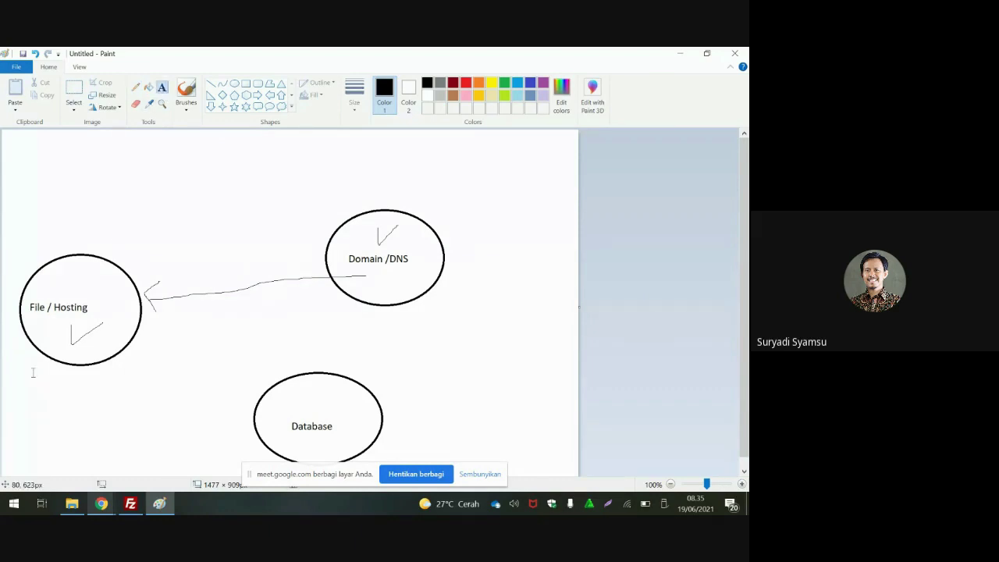
pyautogui.click(33, 372)
pyautogui.write('file ')
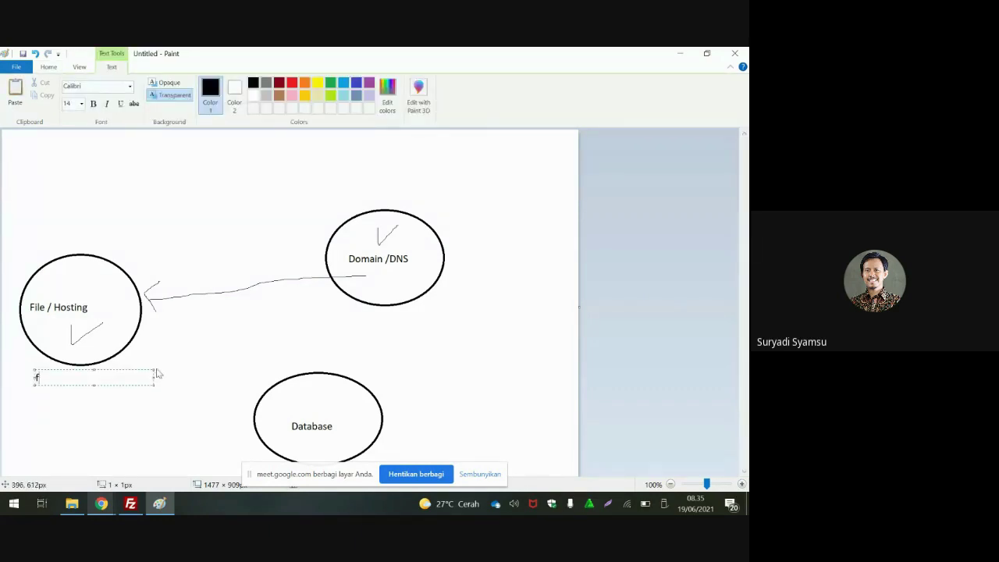
pyautogui.write('+ ')
pyautogui.write('data')
pyautogui.write('base')
pyautogui.click(216, 334)
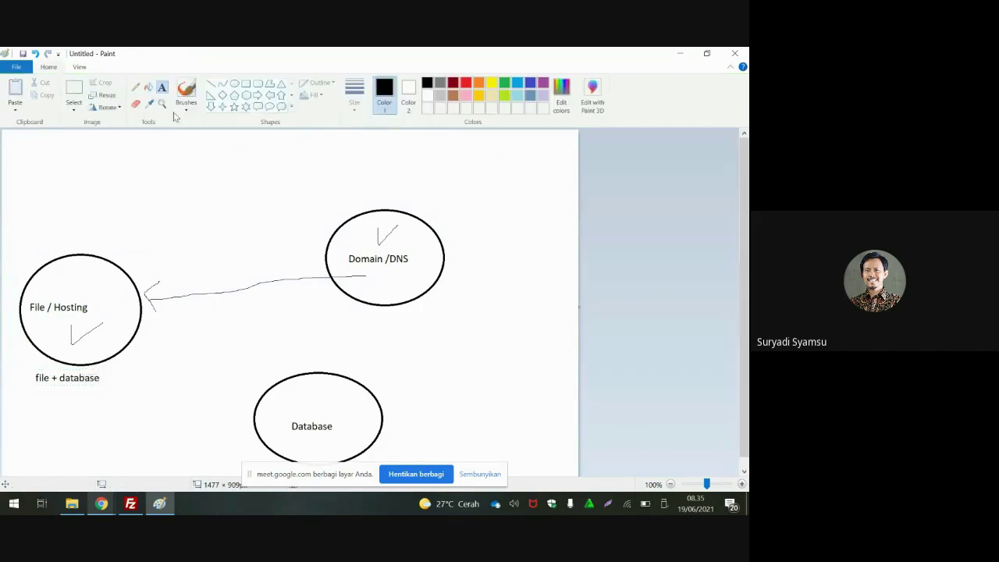
pyautogui.click(135, 86)
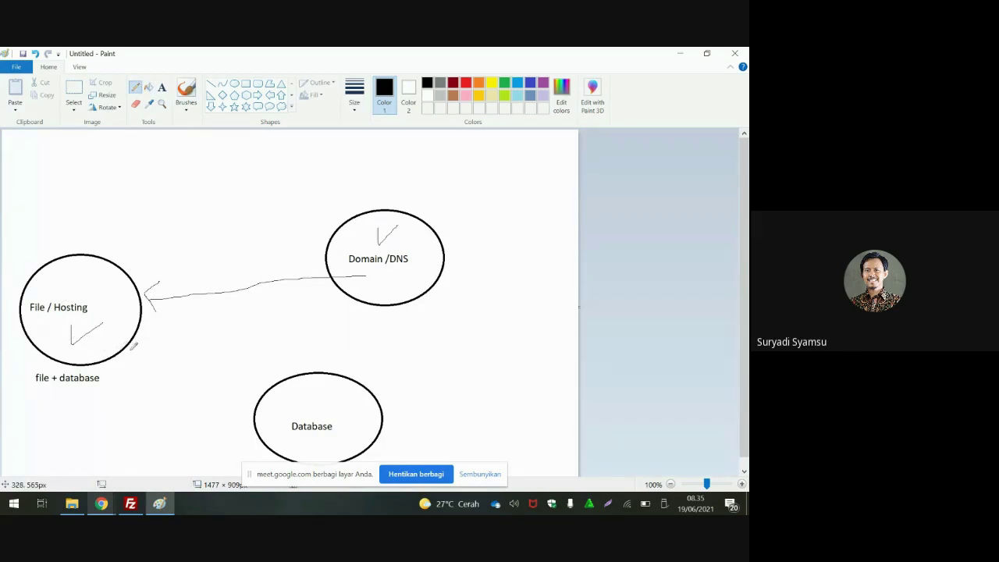
pyautogui.moveTo(133, 349)
pyautogui.mouseDown()
pyautogui.moveTo(252, 393)
pyautogui.moveTo(214, 412)
pyautogui.mouseUp()
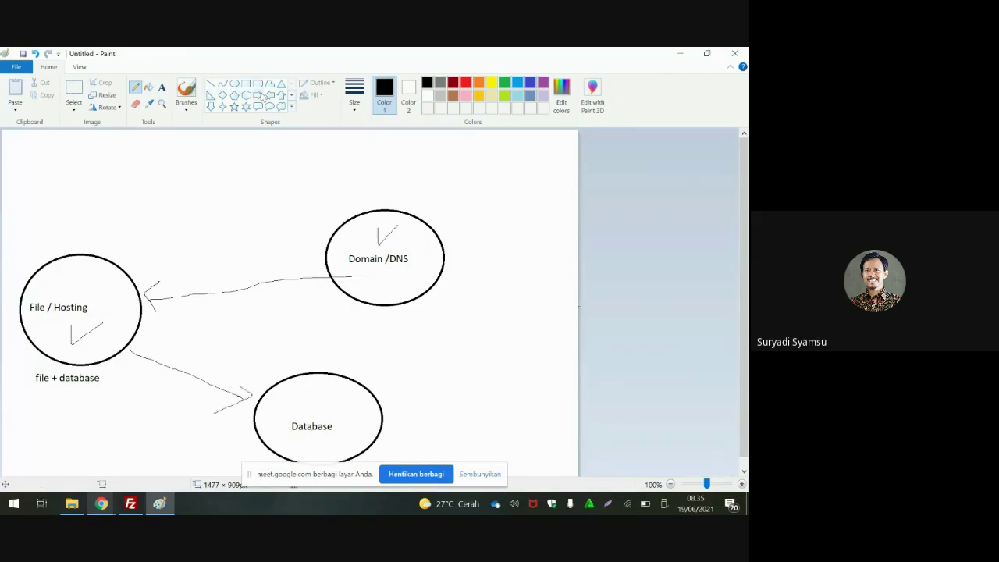
# Draw a cloud callout and a tall rectangle near the top of the page.
pyautogui.click(281, 107)
pyautogui.moveTo(128, 166); pyautogui.dragTo(198, 210)
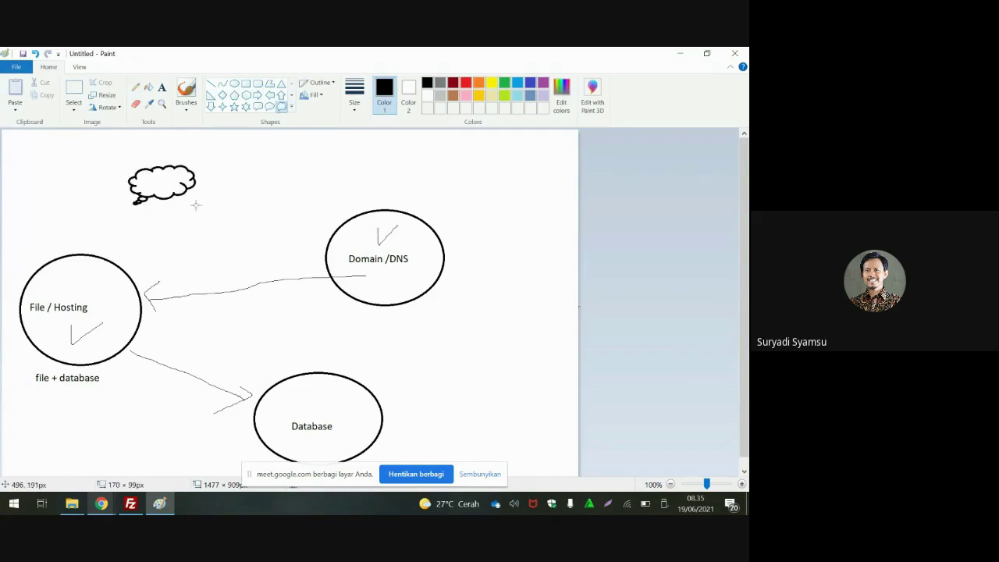
pyautogui.click(246, 86)
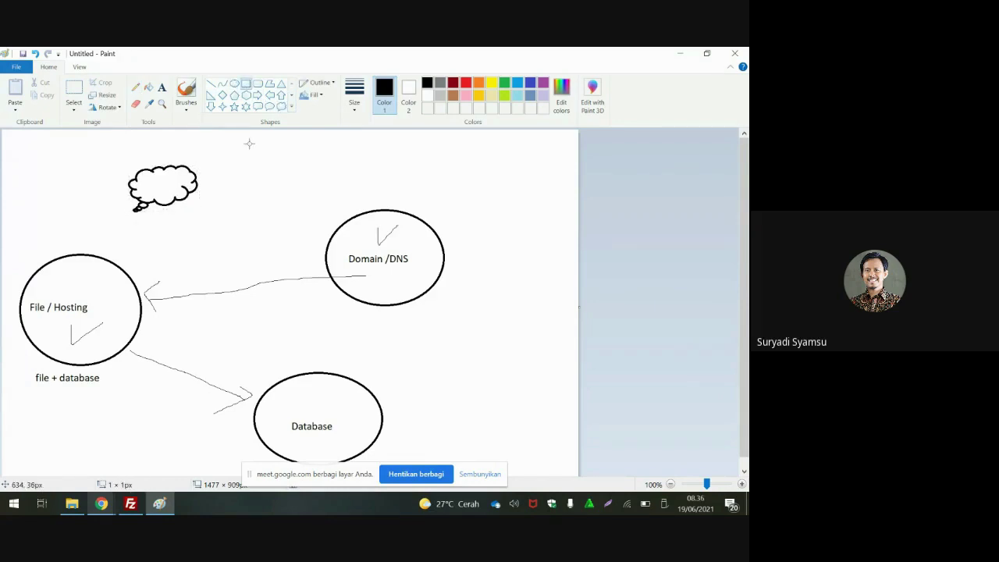
pyautogui.moveTo(249, 143); pyautogui.dragTo(270, 190)
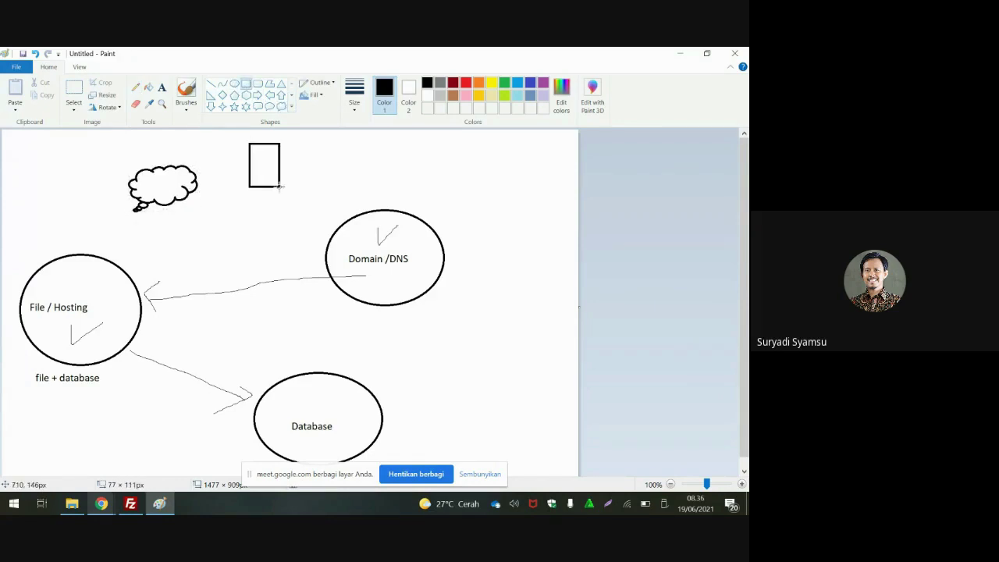
# Link the rectangle and cloud down to File / Hosting and add a tick right of Domain /DNS.
pyautogui.click(135, 86)
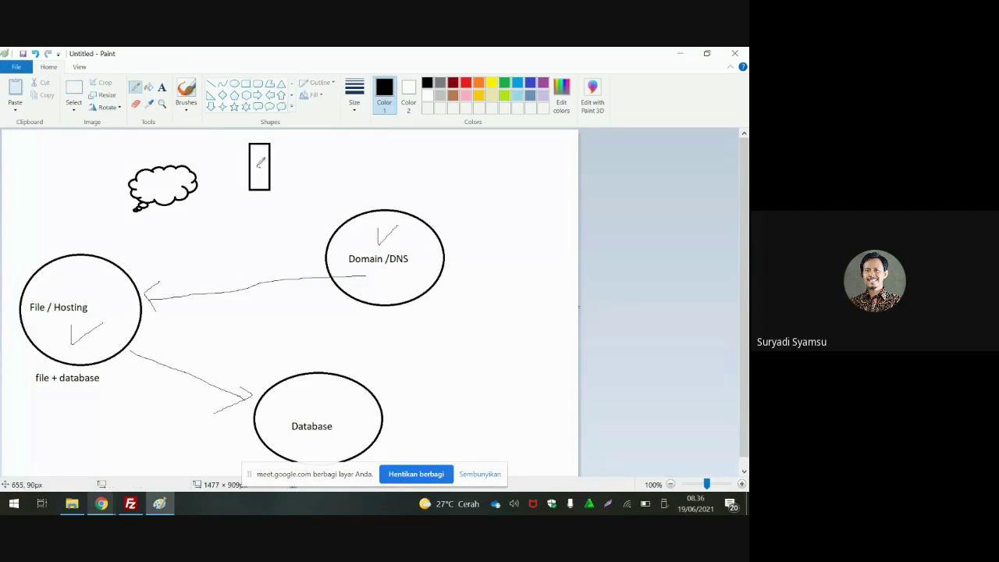
pyautogui.moveTo(258, 166)
pyautogui.mouseDown()
pyautogui.moveTo(163, 183)
pyautogui.moveTo(111, 176)
pyautogui.moveTo(76, 269)
pyautogui.moveTo(97, 245)
pyautogui.mouseUp()
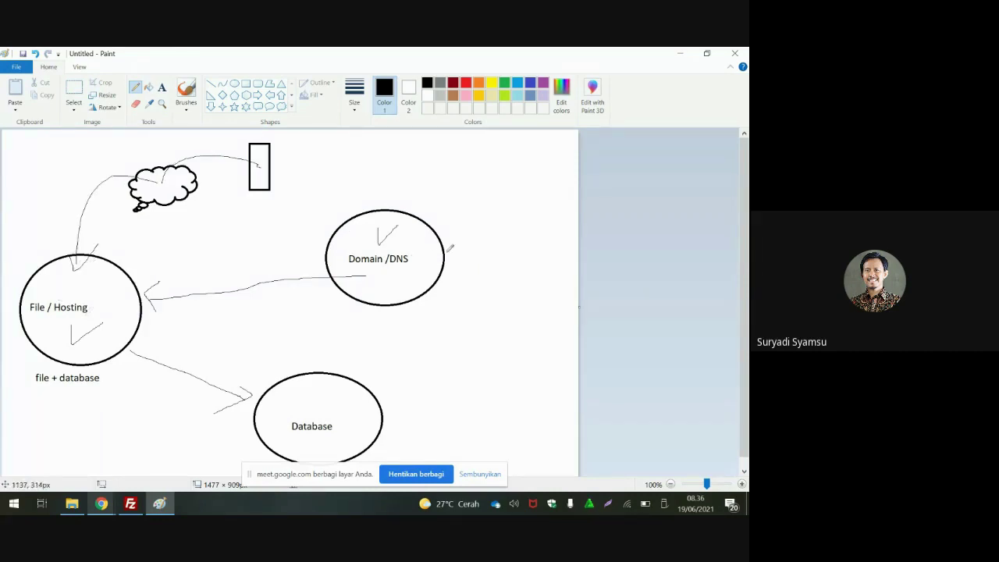
pyautogui.moveTo(450, 248)
pyautogui.mouseDown()
pyautogui.moveTo(453, 257)
pyautogui.moveTo(490, 228)
pyautogui.mouseUp()
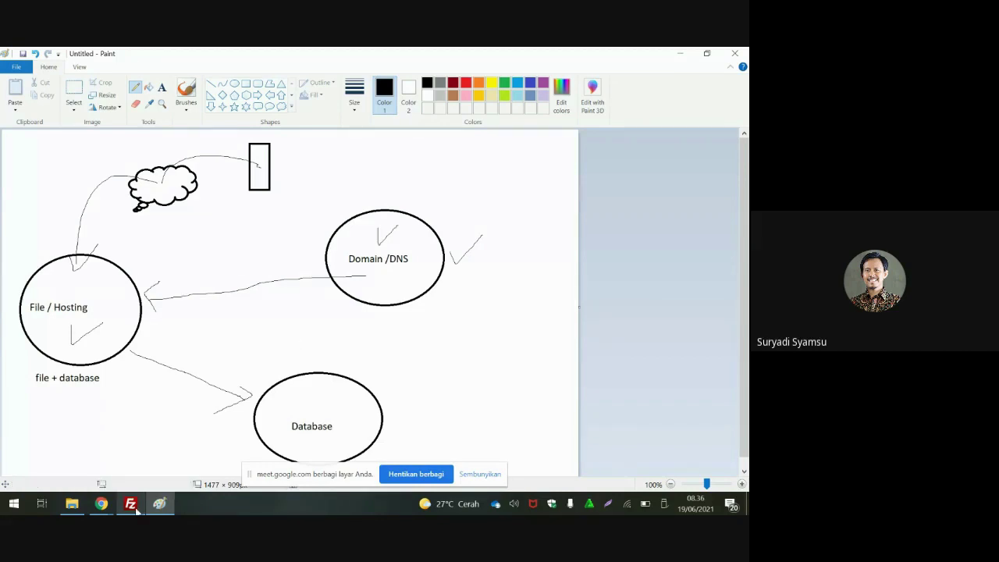
pyautogui.click(107, 506)
pyautogui.moveTo(102, 503)
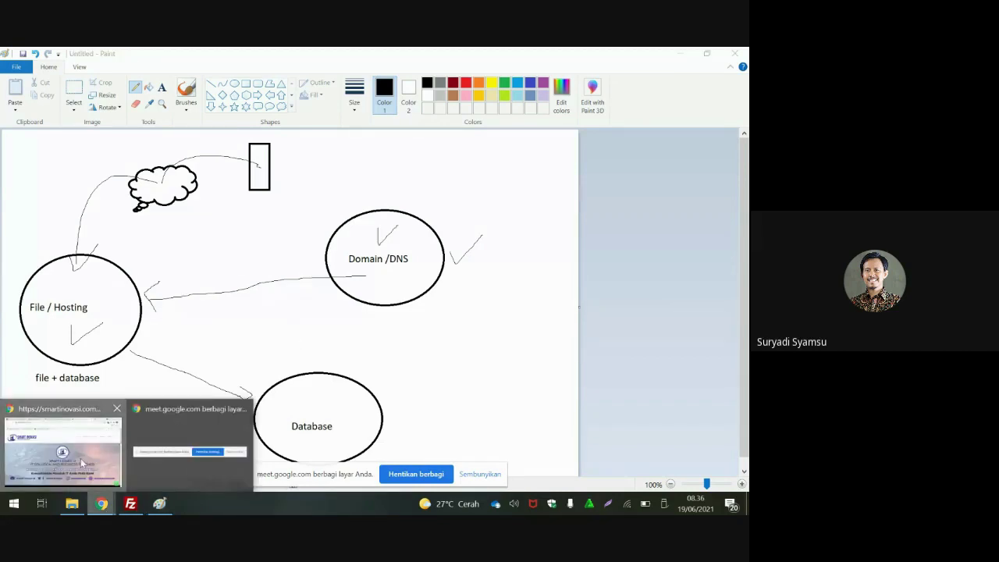
# Return to Chrome's Create a new Hosting Account page and go back to Step 1, Choose a domain name.
pyautogui.click(82, 463)
pyautogui.click(329, 57)
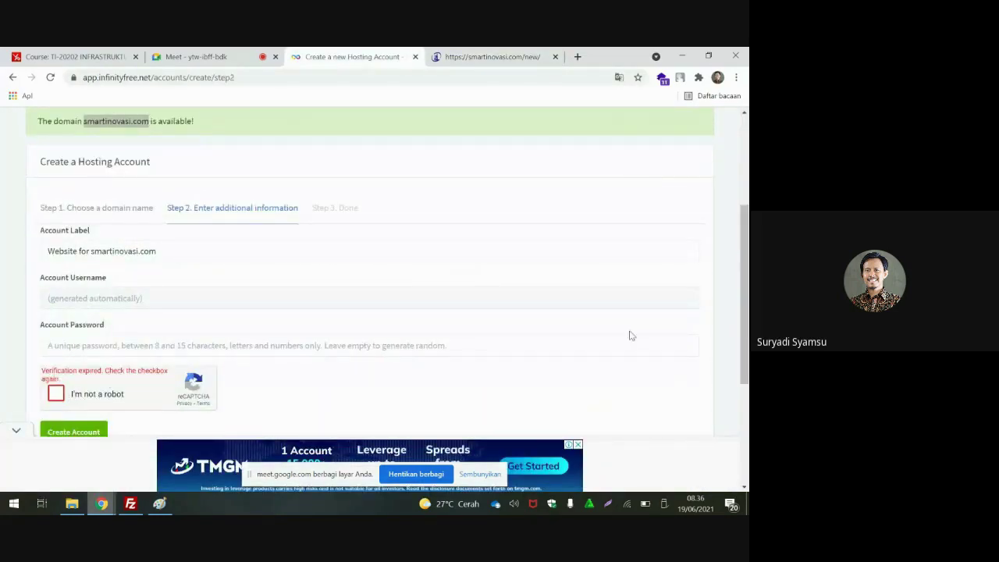
pyautogui.scroll(1, 747, 283)
pyautogui.scroll(-1, 747, 282)
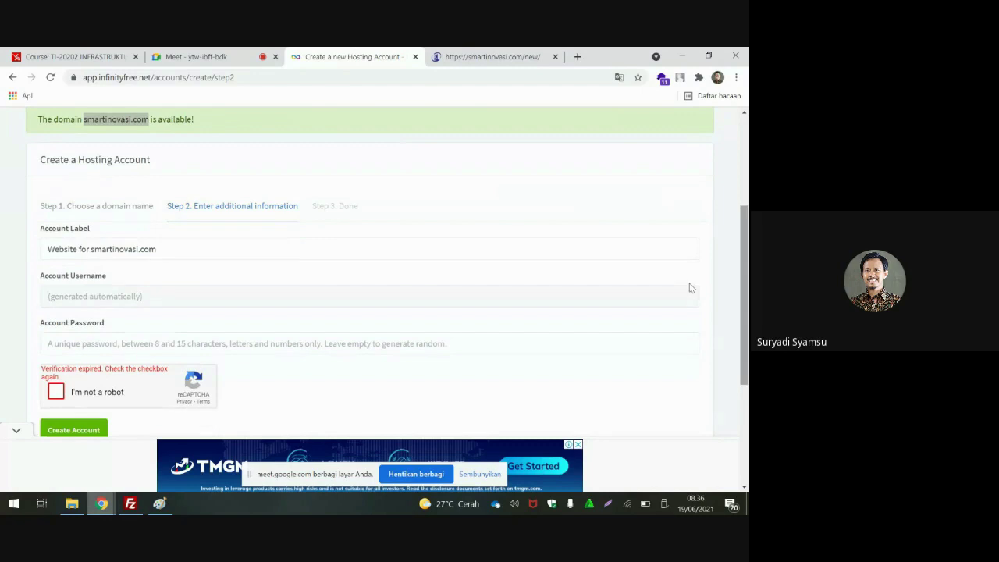
pyautogui.click(75, 210)
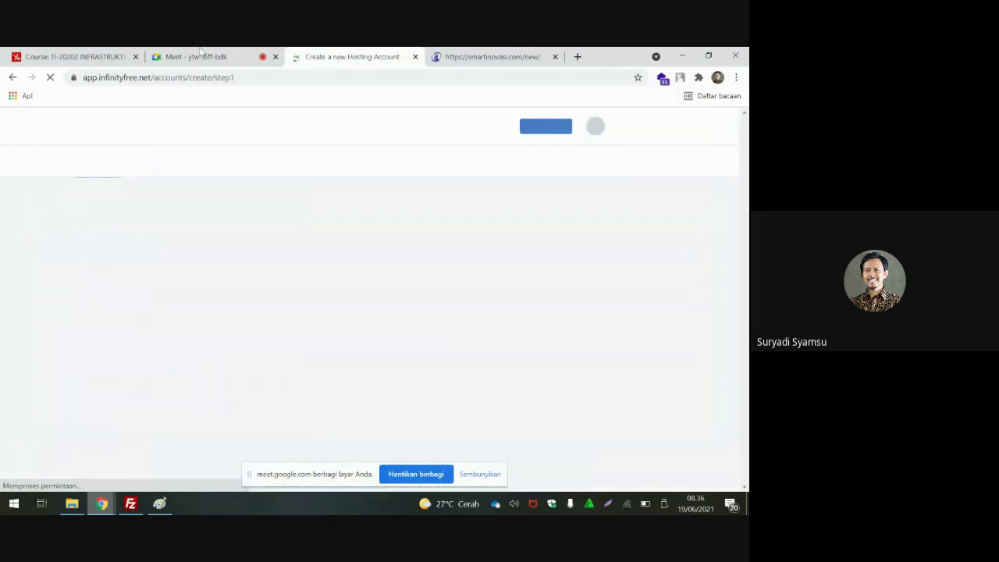
pyautogui.moveTo(747, 267); pyautogui.dragTo(747, 307)
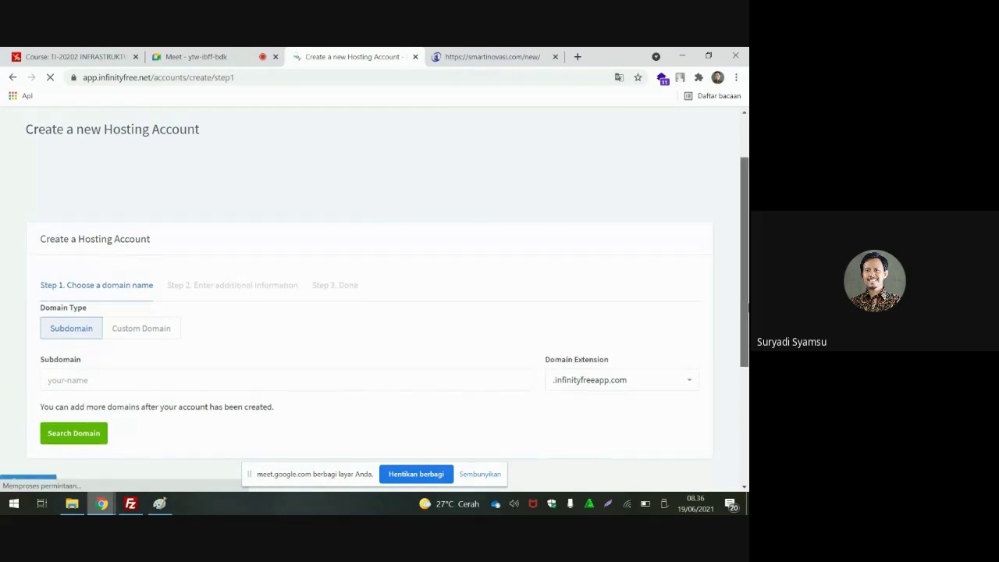
# Glance at the video call twice, ending back on the hosting account form.
pyautogui.click(216, 61)
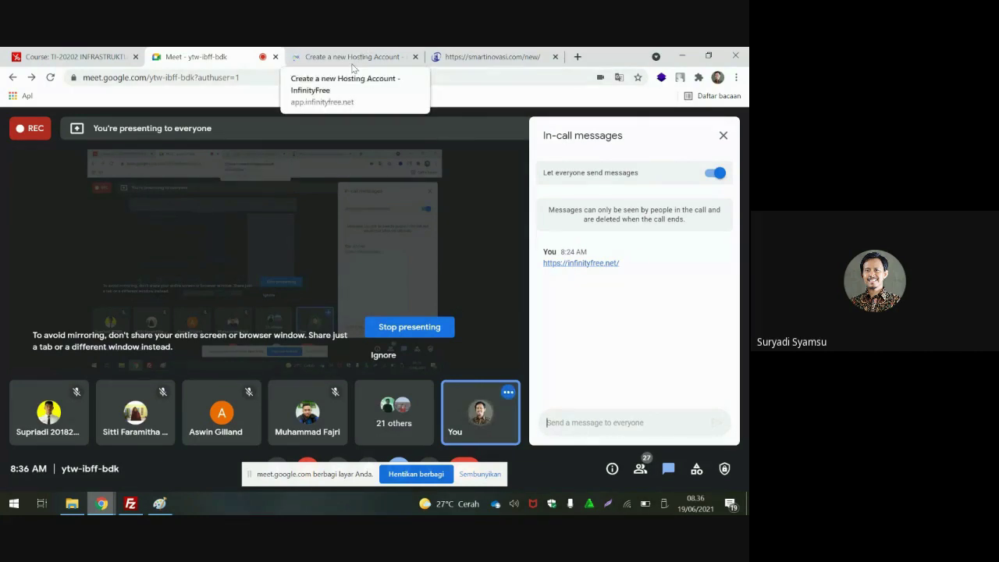
pyautogui.click(353, 62)
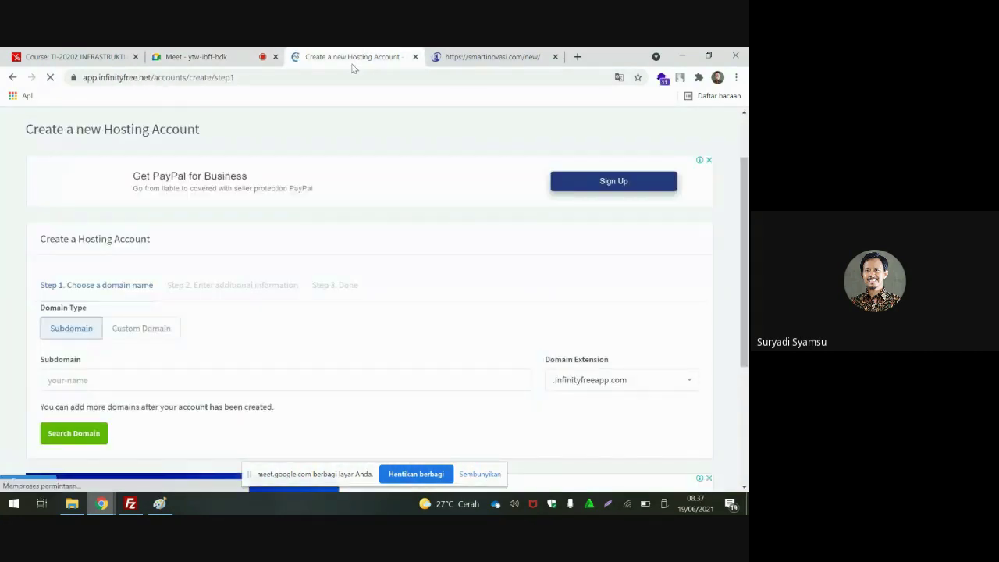
pyautogui.click(191, 61)
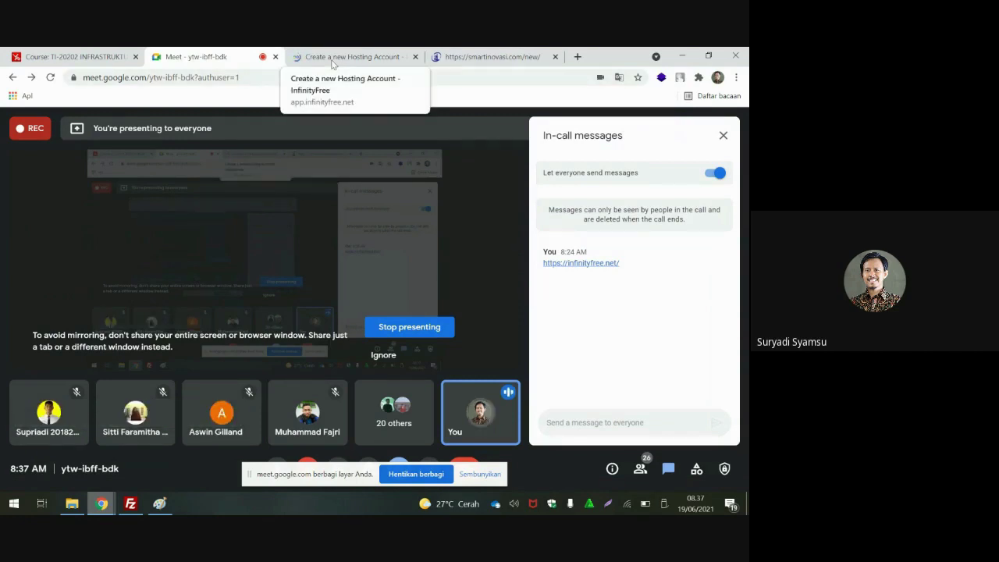
pyautogui.click(332, 60)
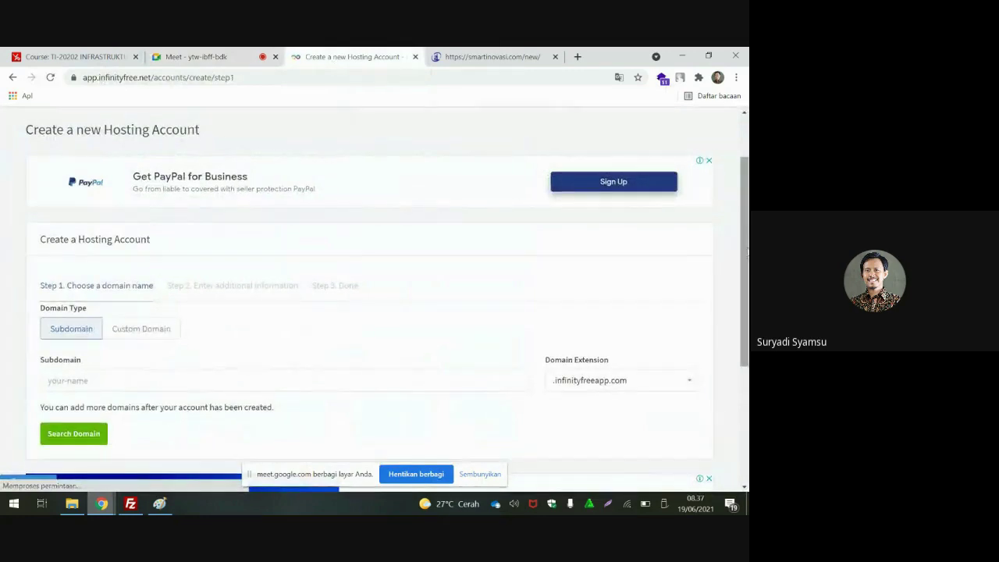
# Enter subdomain akba2, choose the .epizy.com extension, and search to confirm availability.
pyautogui.scroll(-1, 546, 244)
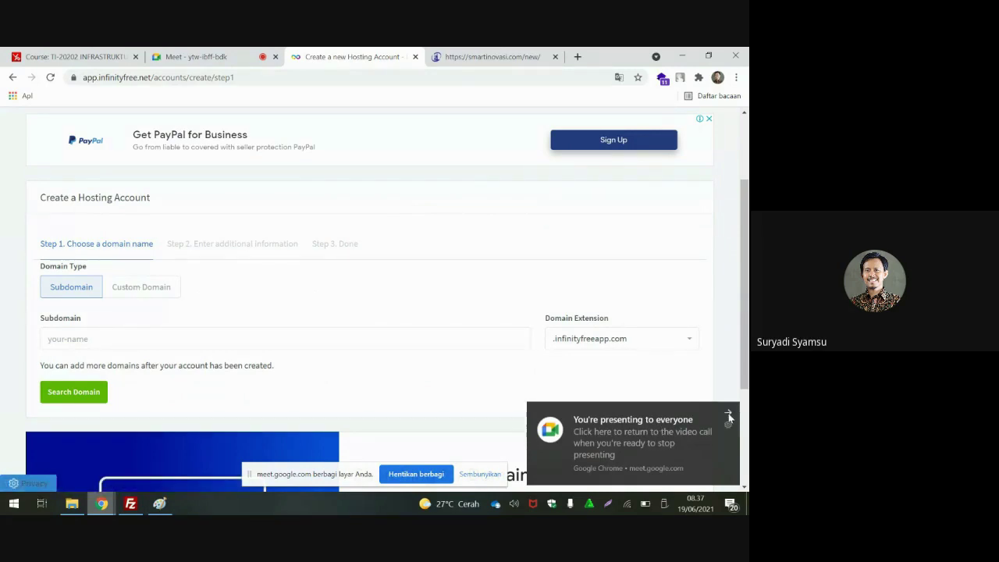
pyautogui.click(728, 413)
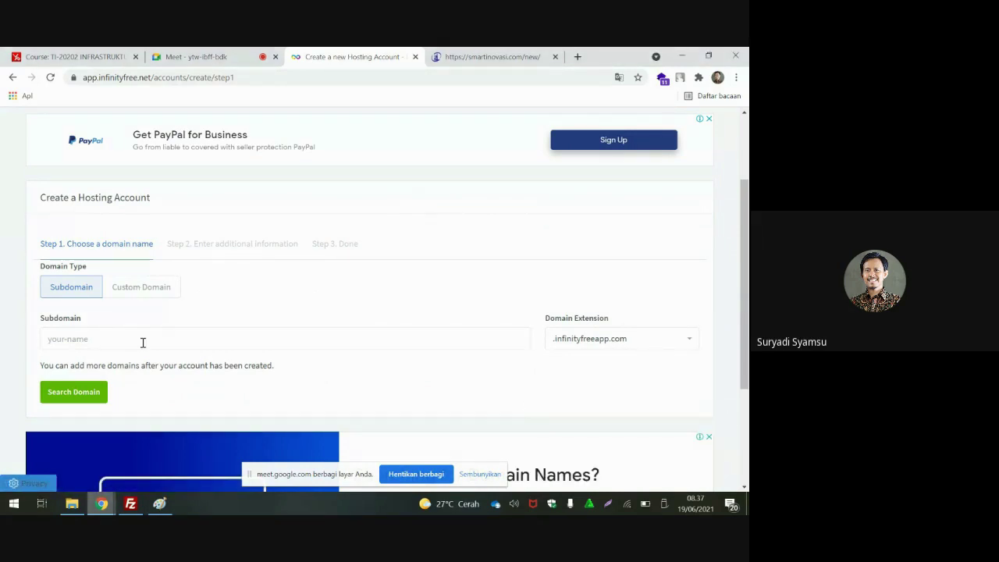
pyautogui.click(75, 337)
pyautogui.write('akba')
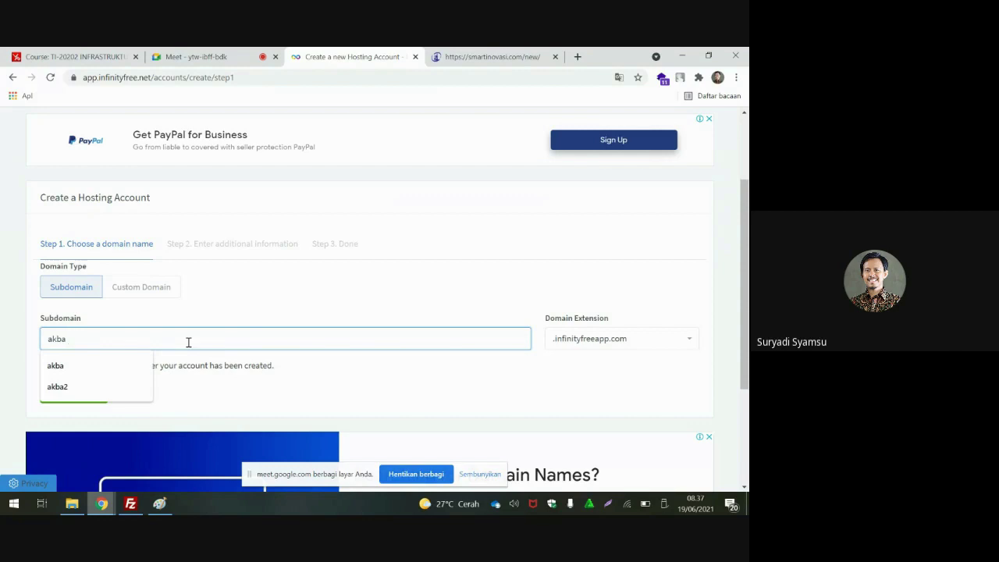
pyautogui.write('2')
pyautogui.click(252, 316)
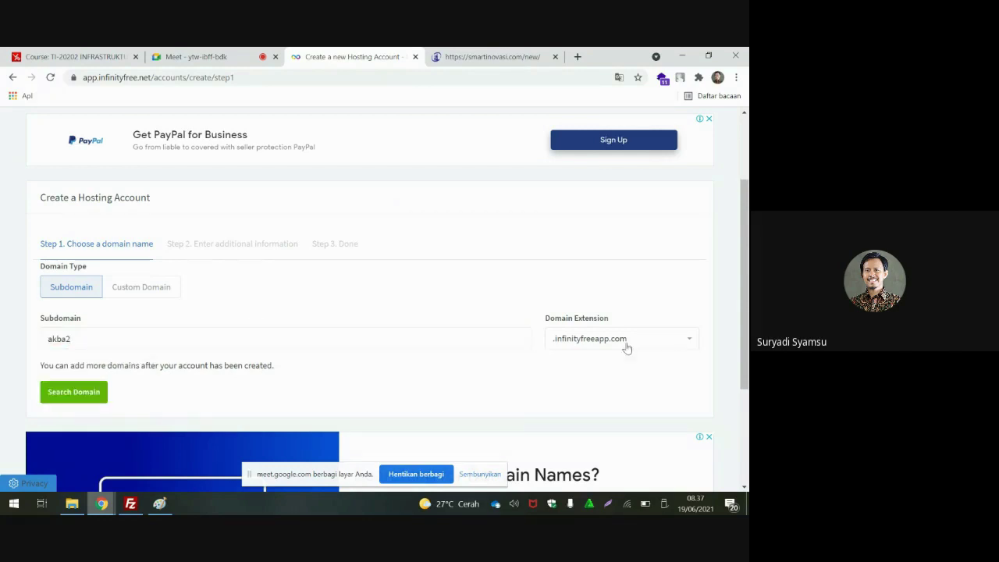
pyautogui.click(642, 336)
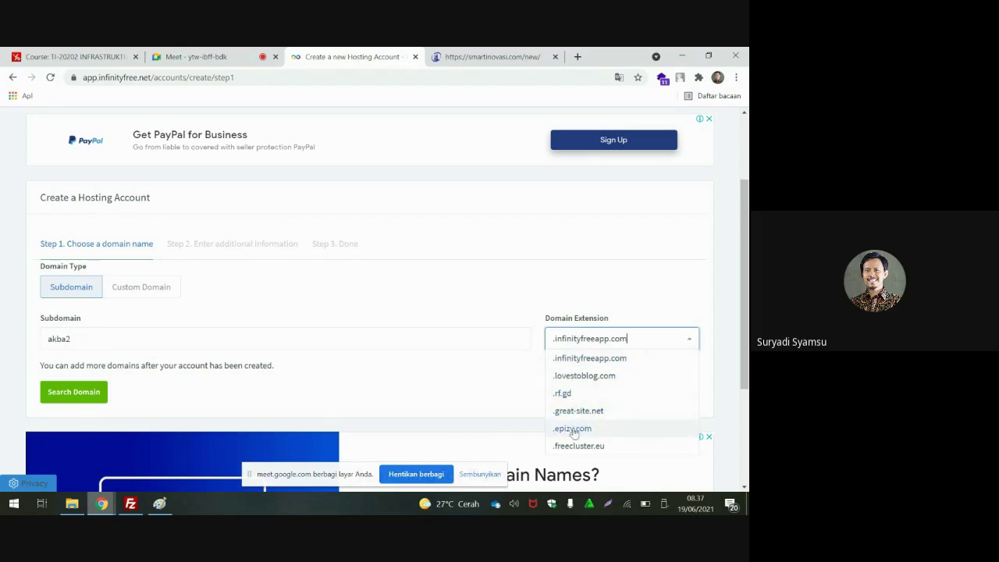
pyautogui.click(574, 430)
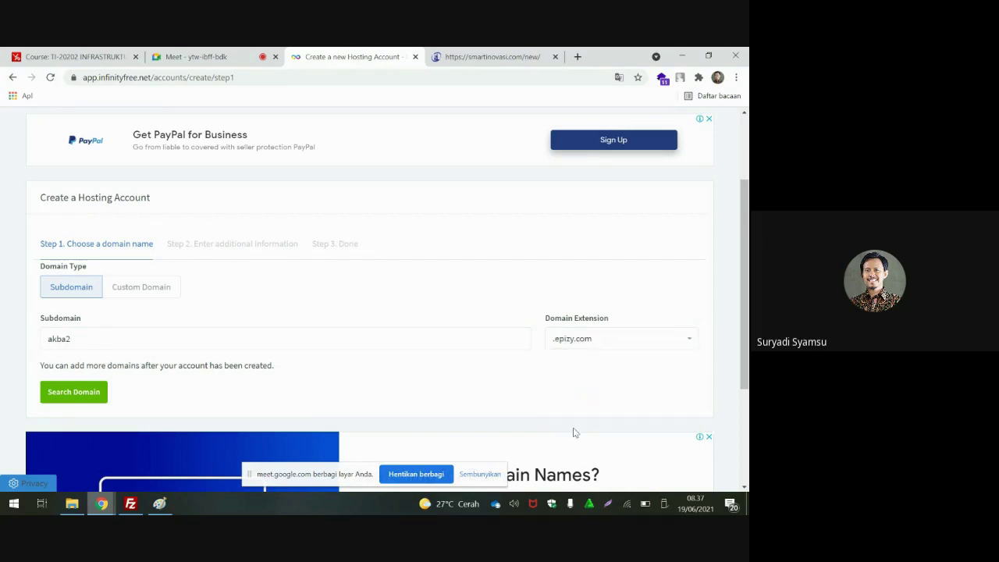
pyautogui.click(73, 395)
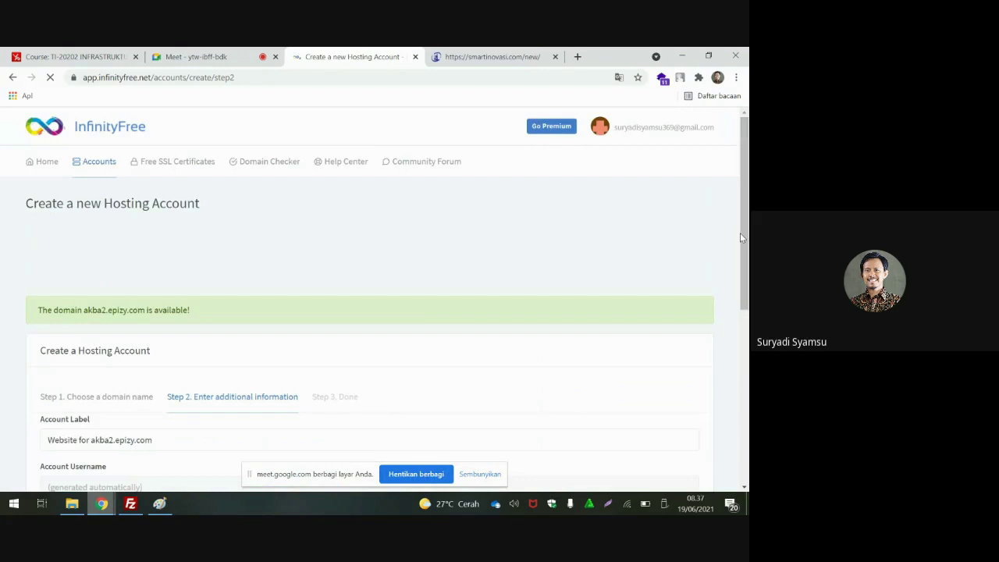
# Tick the 'I'm not a robot' reCAPTCHA and create the akba2.epizy.com hosting account.
pyautogui.scroll(-3, 746, 232)
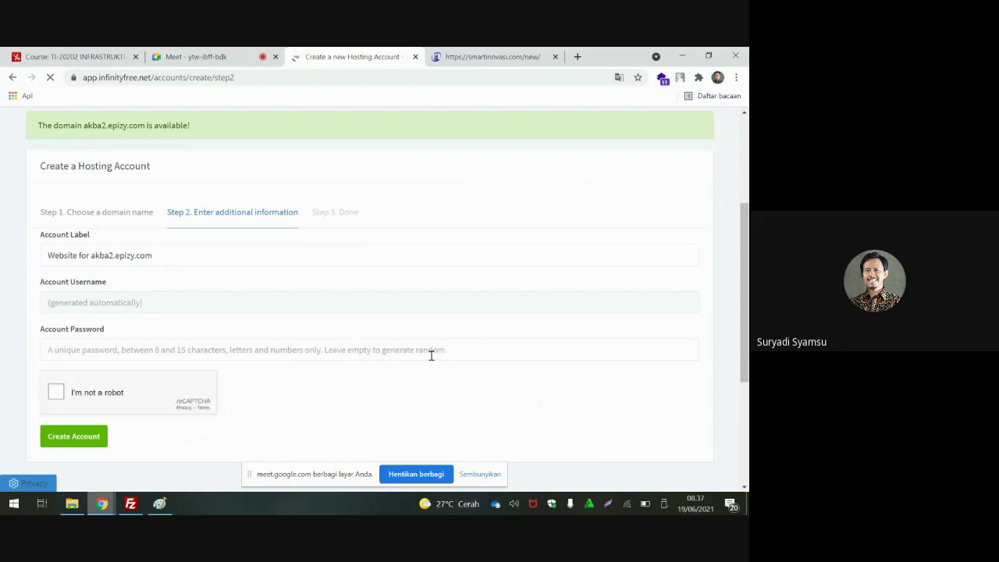
pyautogui.click(57, 394)
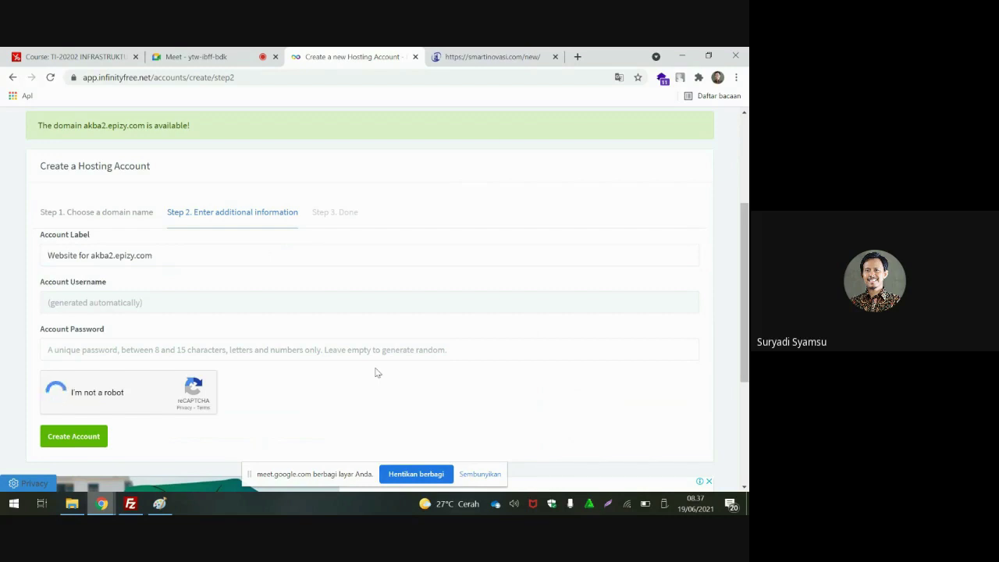
pyautogui.click(89, 433)
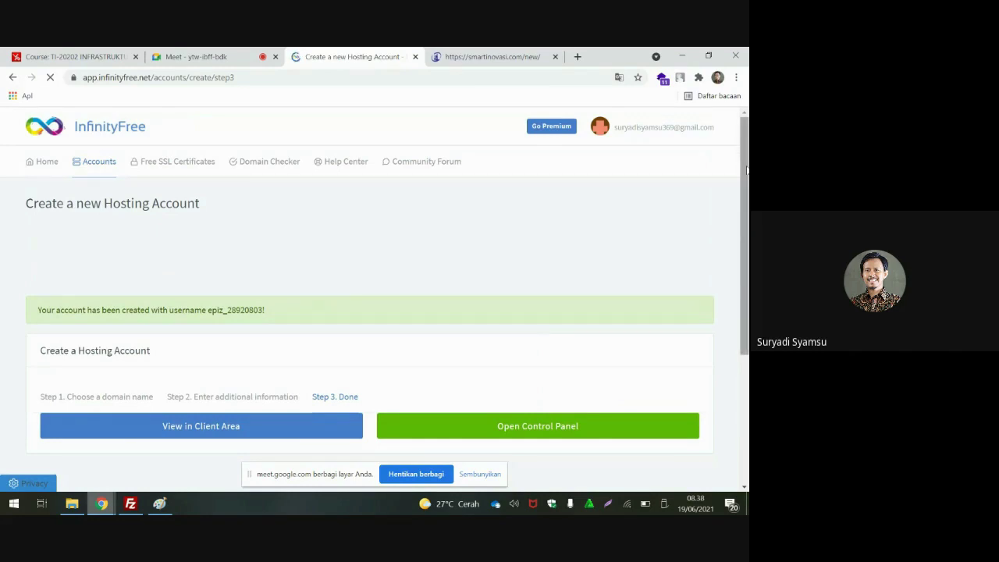
pyautogui.moveTo(745, 165); pyautogui.dragTo(745, 177)
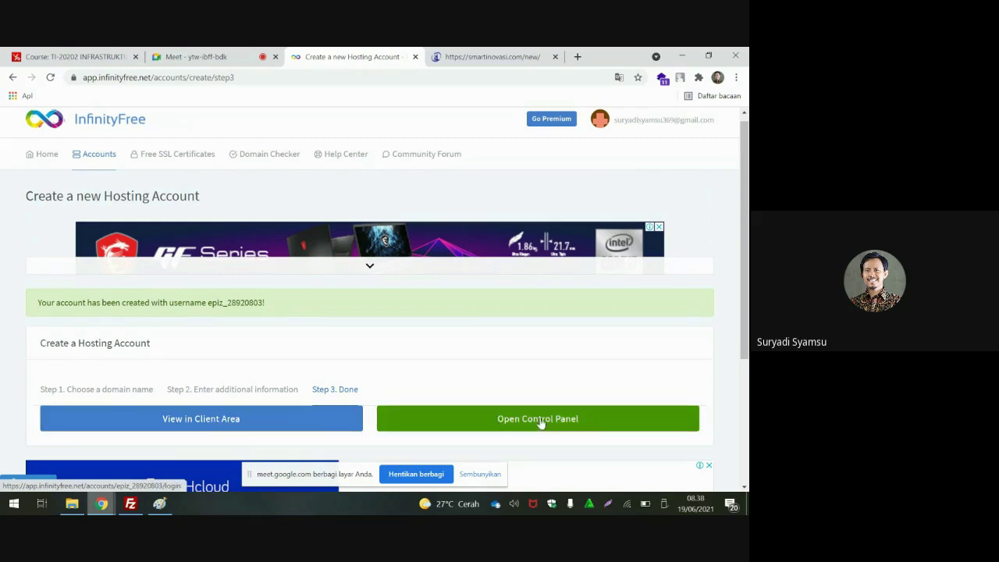
pyautogui.moveTo(746, 311); pyautogui.dragTo(746, 303)
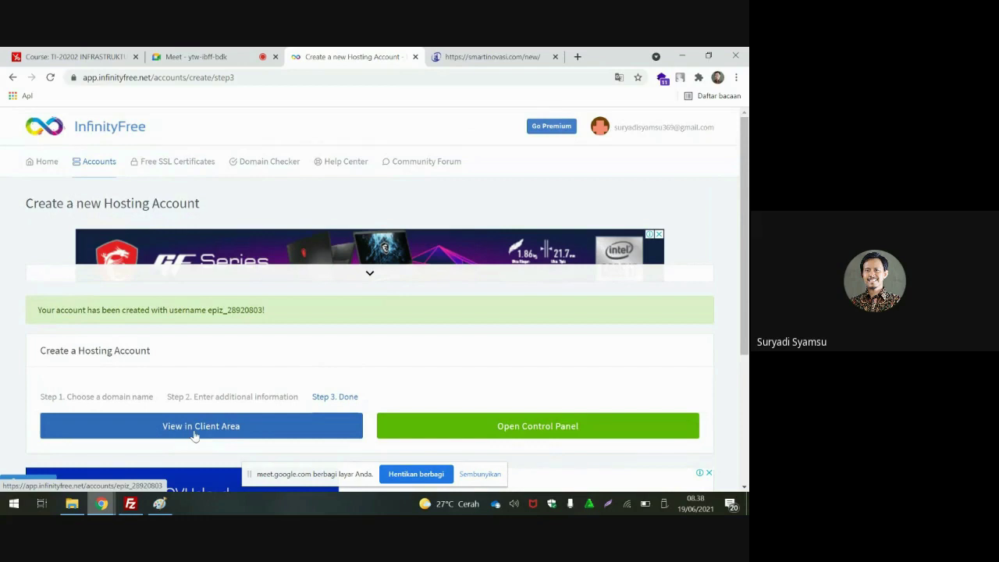
# Open akba2.epizy.com in the client area and scroll to its Account and FTP Details.
pyautogui.click(195, 436)
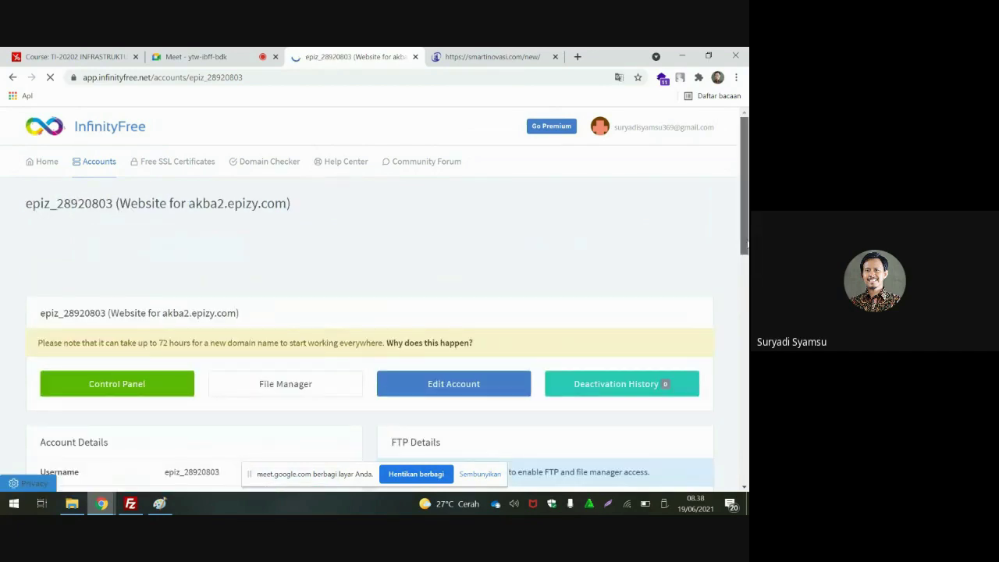
pyautogui.moveTo(745, 244); pyautogui.dragTo(747, 341)
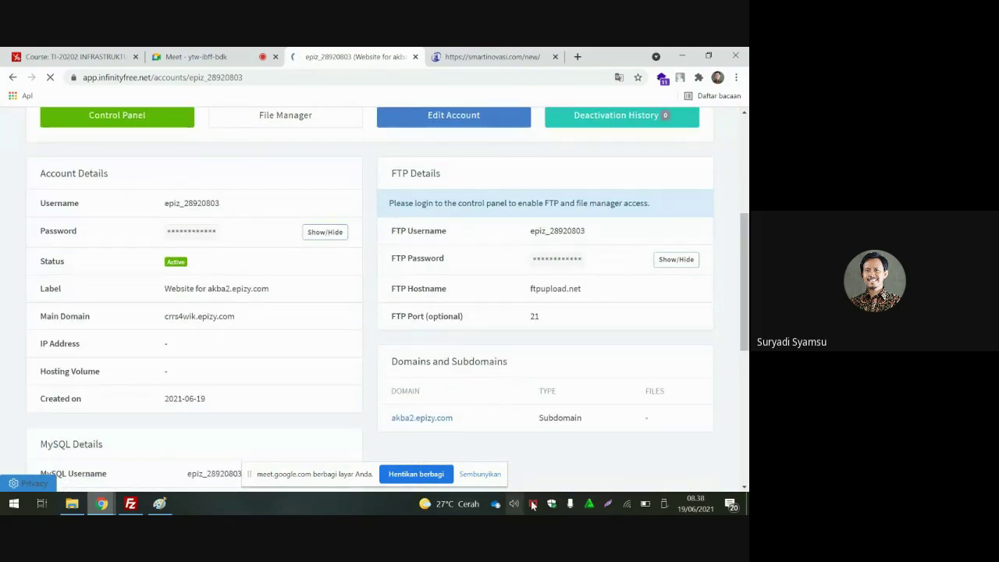
pyautogui.click(611, 502)
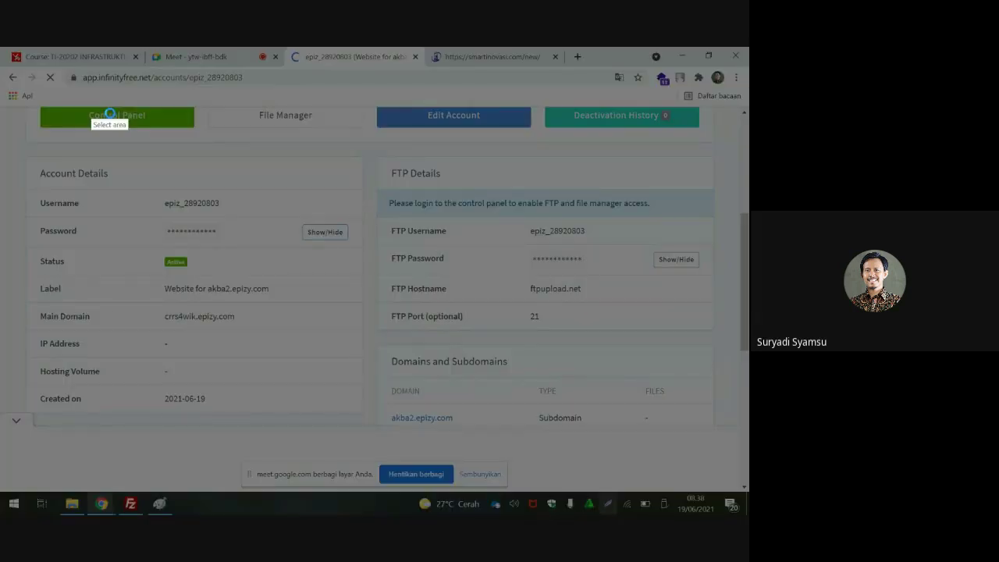
# Capture the page and circle FTP Details, the login values, hostname ftpupload.net and port 21 in red.
pyautogui.moveTo(37, 85); pyautogui.dragTo(743, 462)
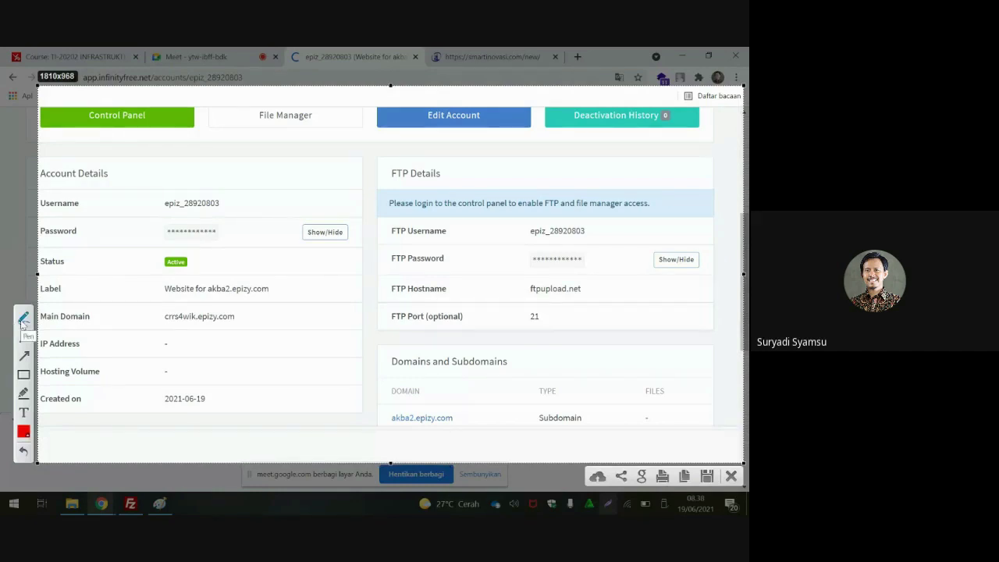
pyautogui.click(23, 318)
pyautogui.moveTo(439, 153)
pyautogui.mouseDown()
pyautogui.moveTo(401, 149)
pyautogui.moveTo(438, 155)
pyautogui.mouseUp()
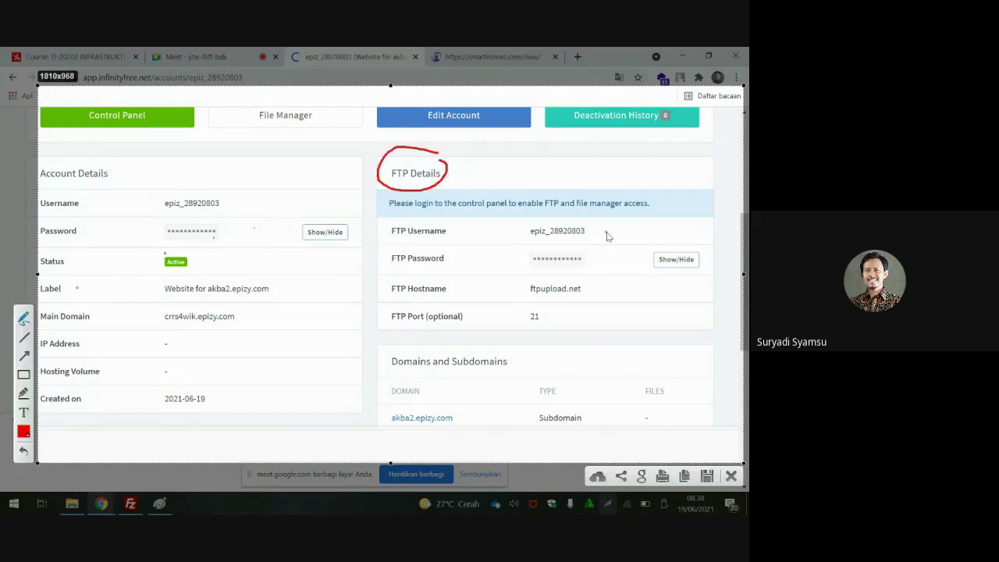
pyautogui.moveTo(606, 228); pyautogui.dragTo(612, 288)
pyautogui.moveTo(595, 289)
pyautogui.mouseDown()
pyautogui.moveTo(519, 286)
pyautogui.moveTo(531, 283)
pyautogui.mouseUp()
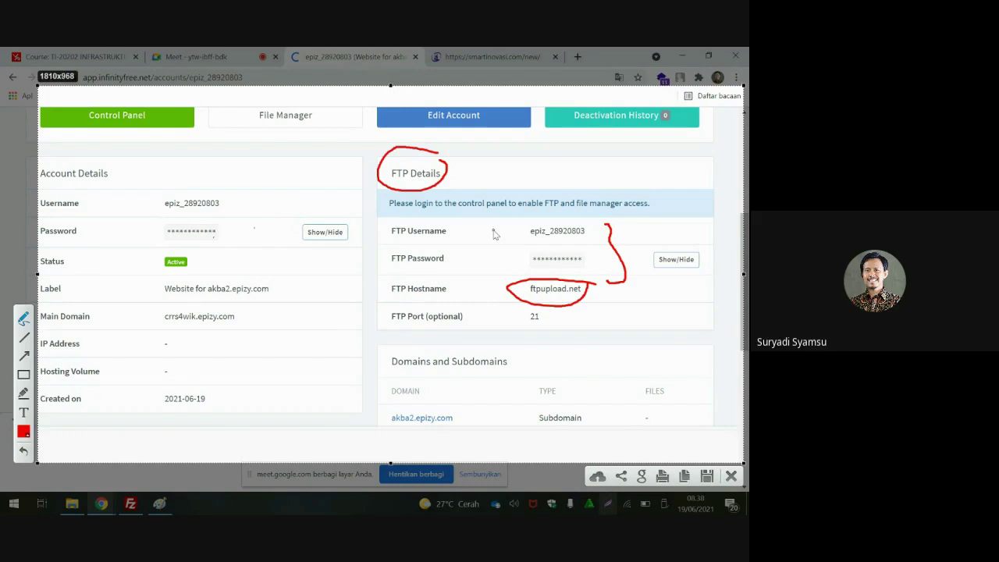
pyautogui.moveTo(528, 305)
pyautogui.mouseDown()
pyautogui.moveTo(521, 321)
pyautogui.moveTo(533, 308)
pyautogui.mouseUp()
# Close the annotation and open akba.epizy.com's management page, scrolled to its FTP Details.
pyautogui.click(731, 475)
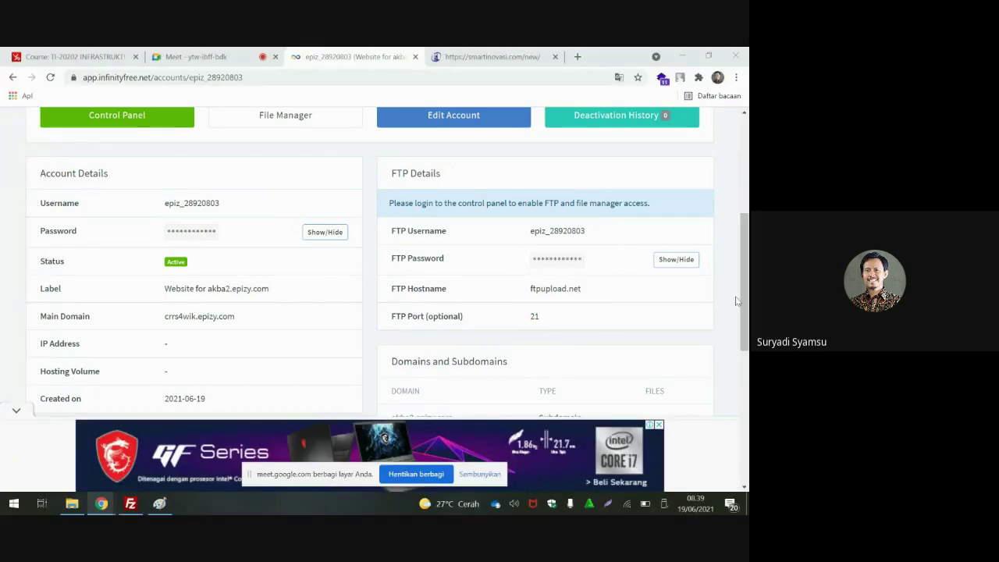
pyautogui.moveTo(741, 301); pyautogui.dragTo(744, 199)
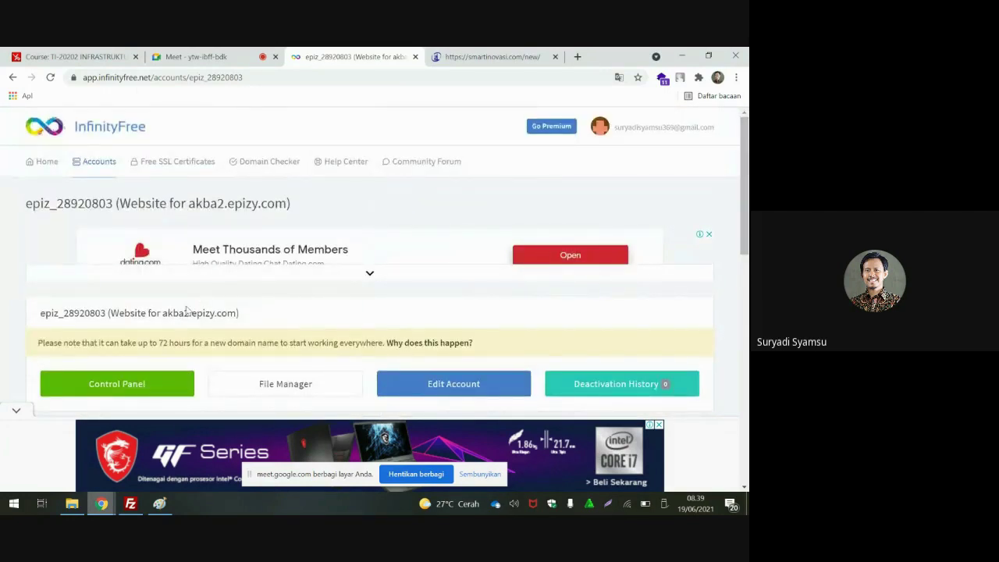
pyautogui.click(42, 168)
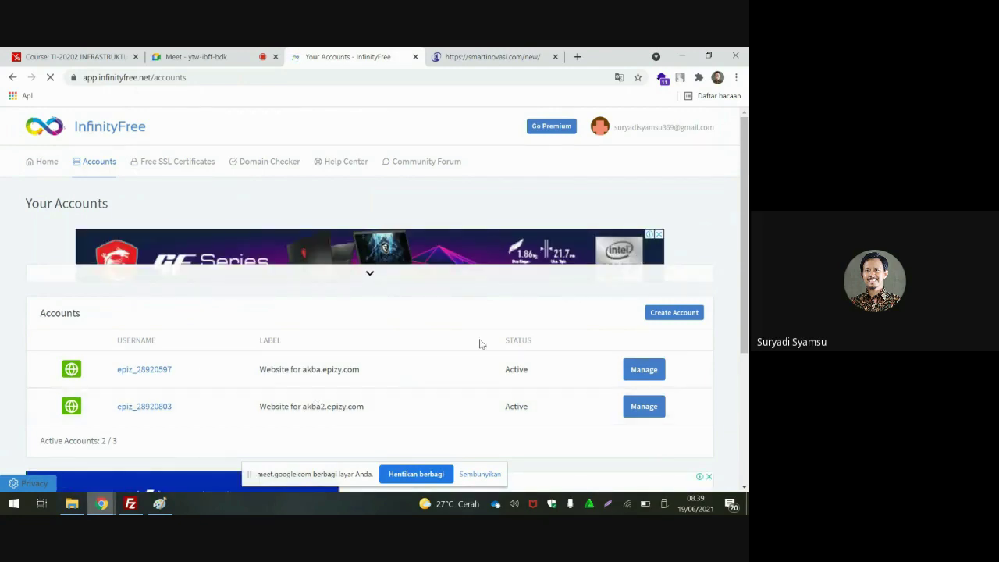
pyautogui.scroll(-1, 745, 326)
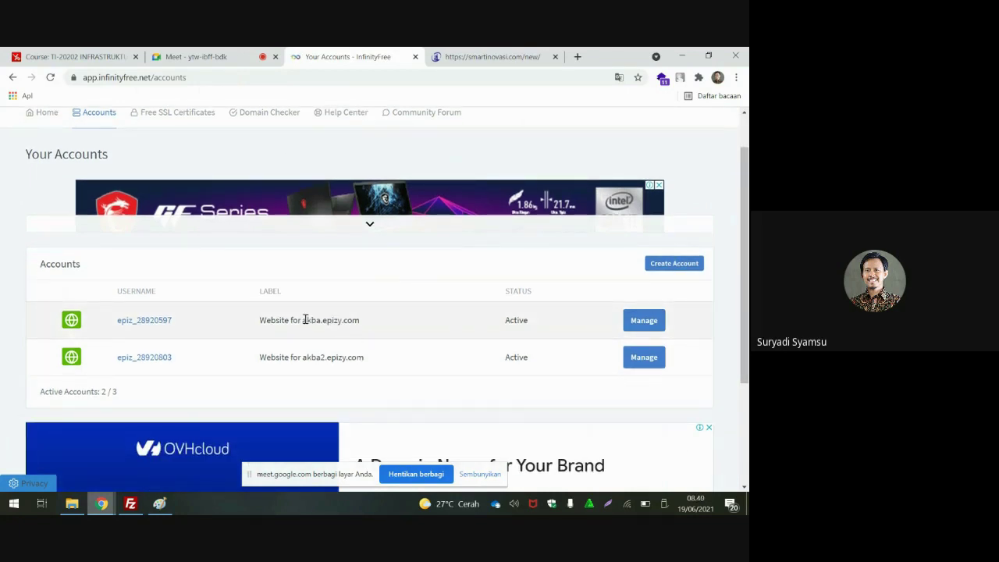
pyautogui.moveTo(304, 320); pyautogui.dragTo(361, 319)
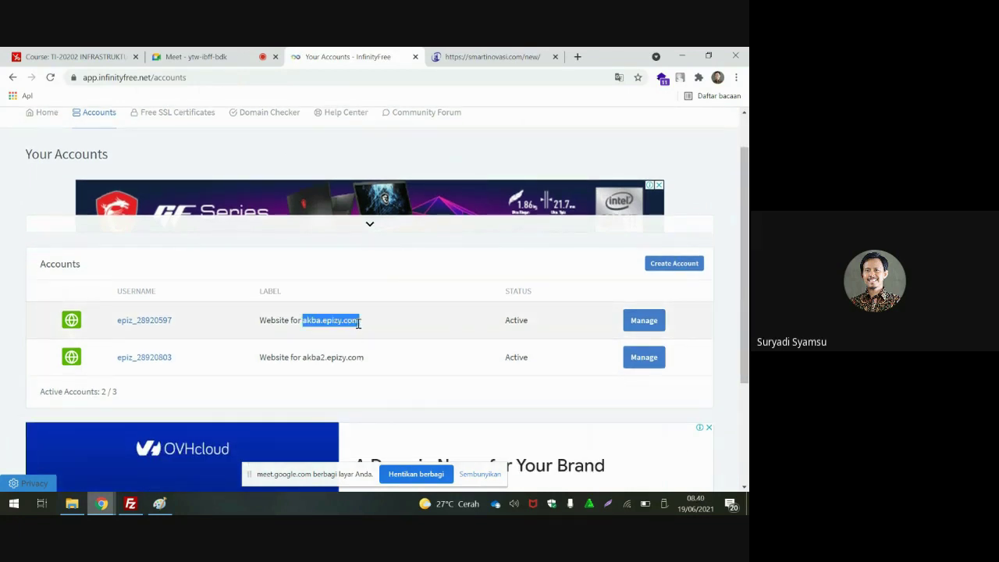
pyautogui.click(643, 324)
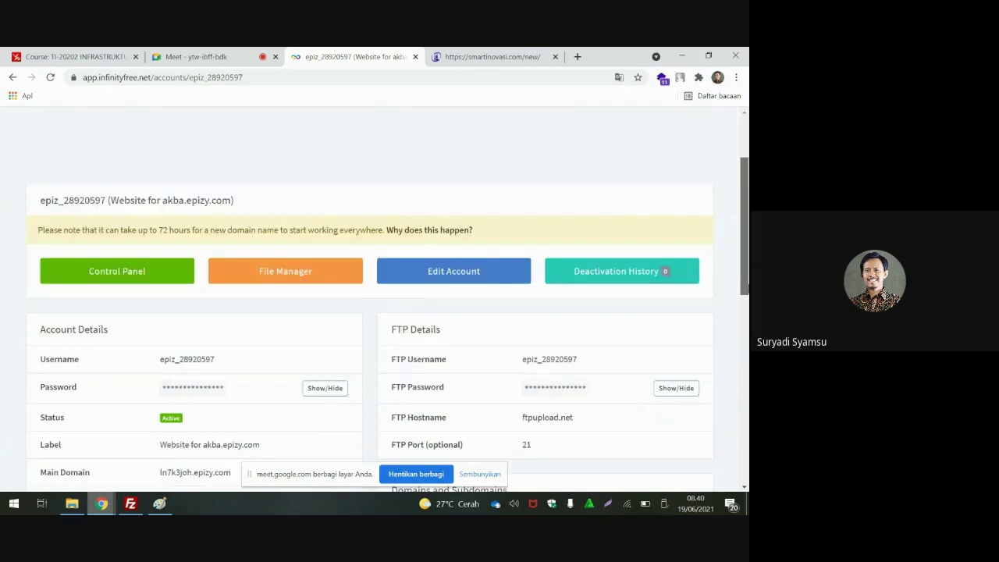
pyautogui.scroll(-2, 573, 268)
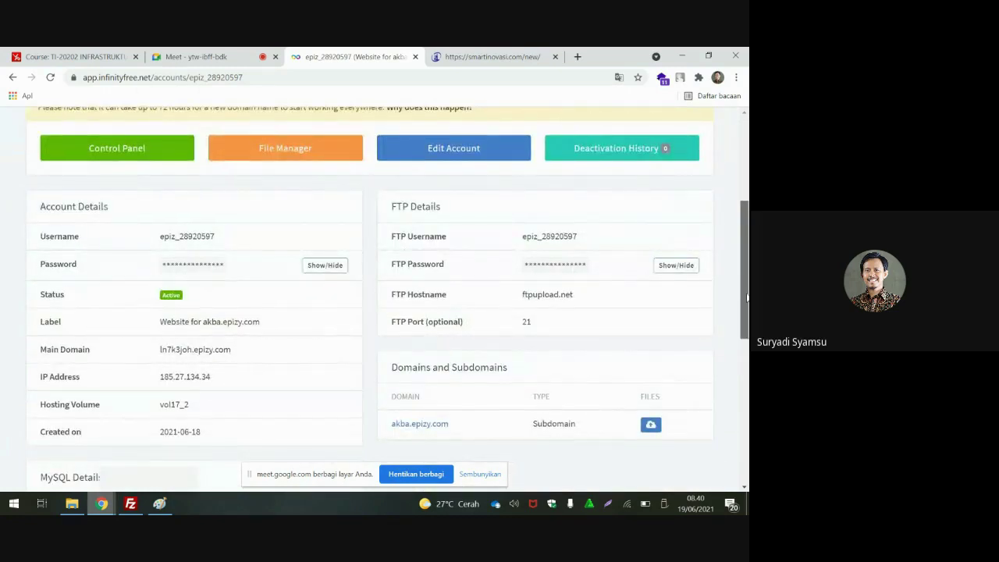
pyautogui.moveTo(746, 297); pyautogui.dragTo(746, 293)
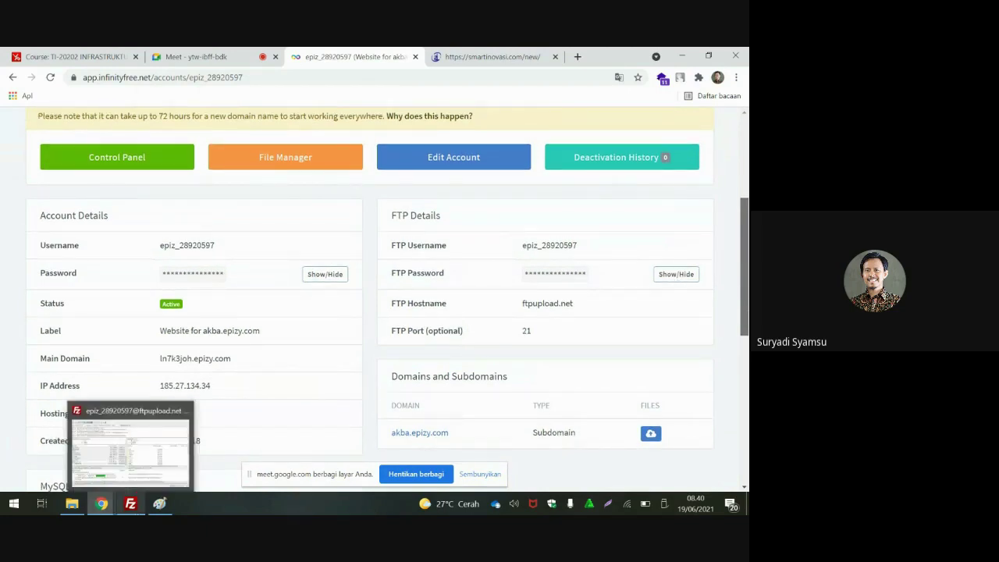
# Capture the full FileZilla upload screen and pick the red pen for annotation.
pyautogui.click(131, 505)
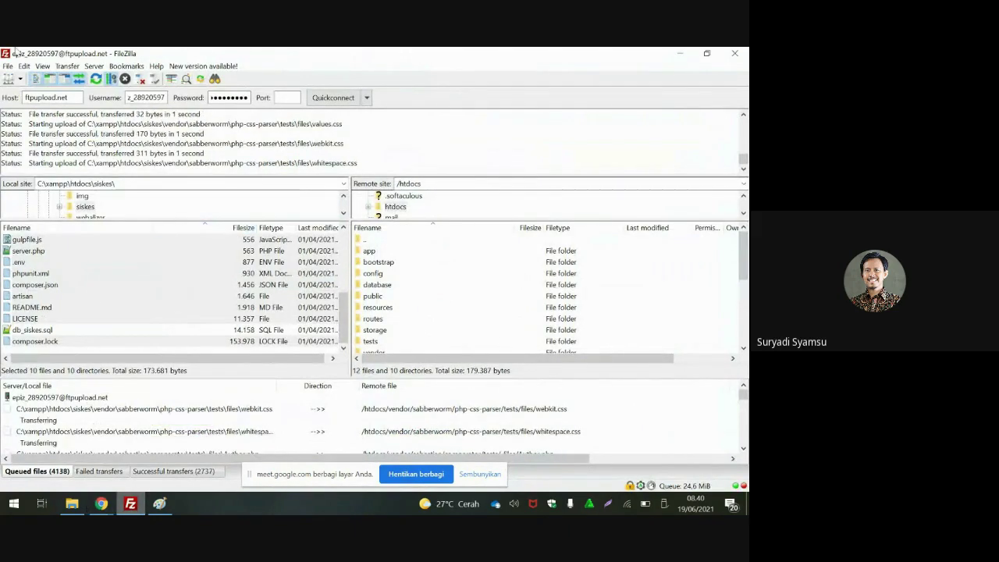
pyautogui.press('Print')
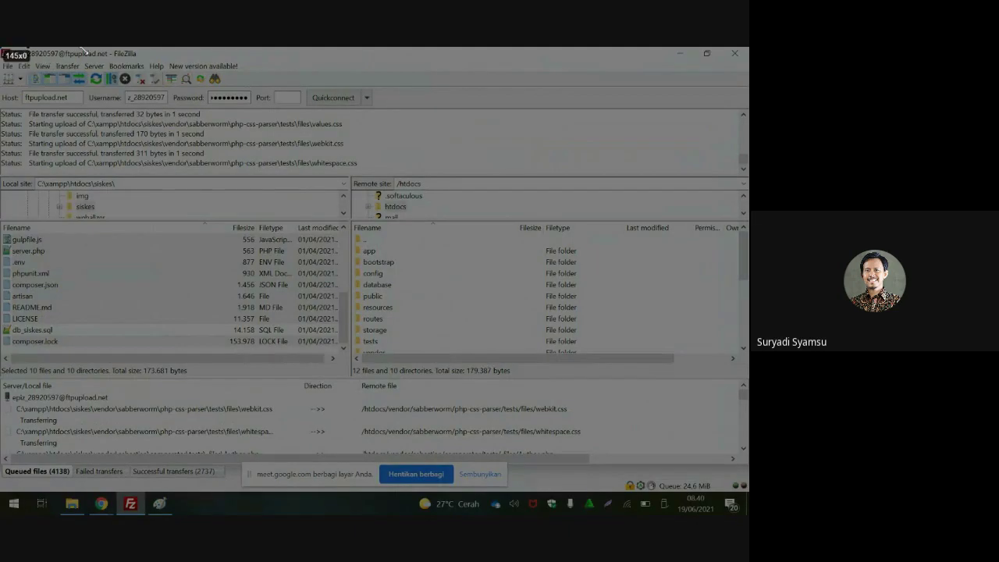
pyautogui.moveTo(1, 47); pyautogui.dragTo(747, 513)
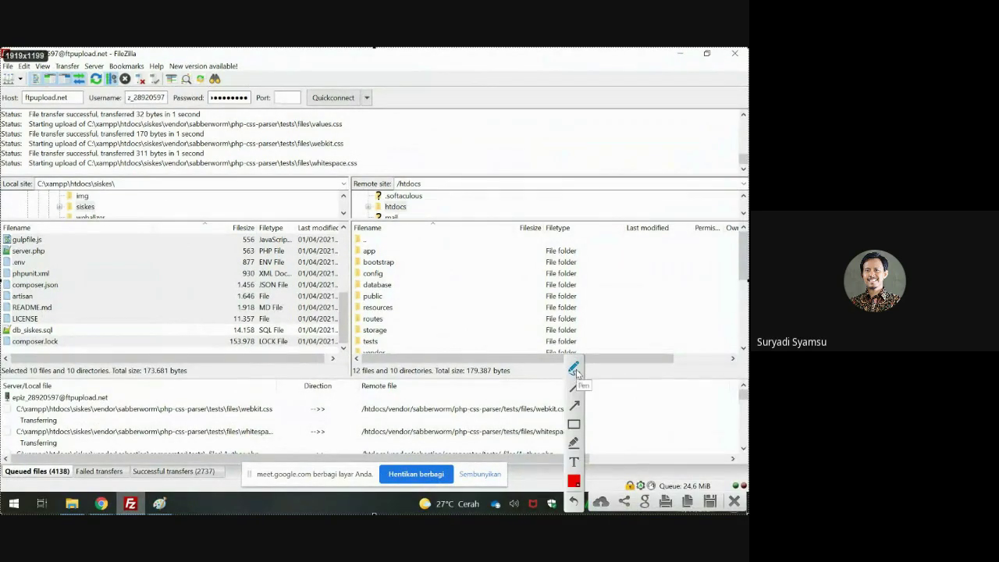
pyautogui.click(574, 368)
# Circle host ftpupload.net, username, password, port notes 21/22, and the remote htdocs list in red.
pyautogui.moveTo(58, 91); pyautogui.dragTo(59, 92)
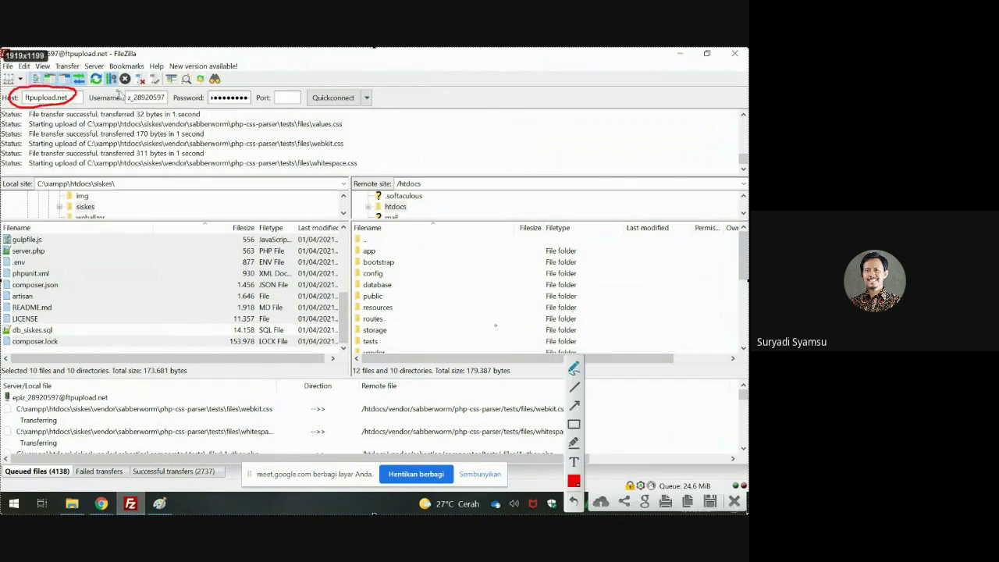
pyautogui.moveTo(129, 81)
pyautogui.mouseDown()
pyautogui.moveTo(121, 125)
pyautogui.moveTo(145, 88)
pyautogui.mouseUp()
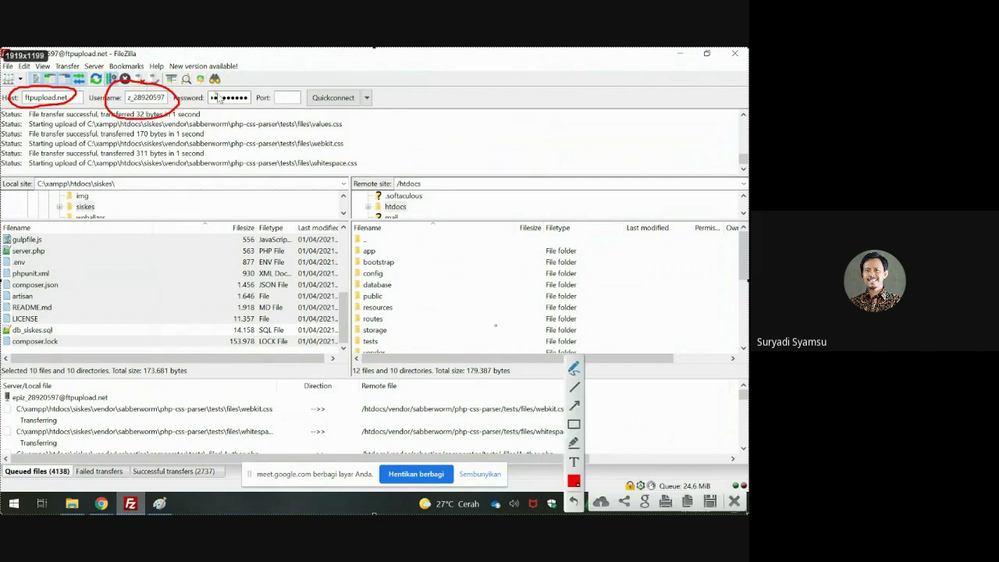
pyautogui.moveTo(230, 78)
pyautogui.mouseDown()
pyautogui.moveTo(202, 92)
pyautogui.moveTo(227, 84)
pyautogui.mouseUp()
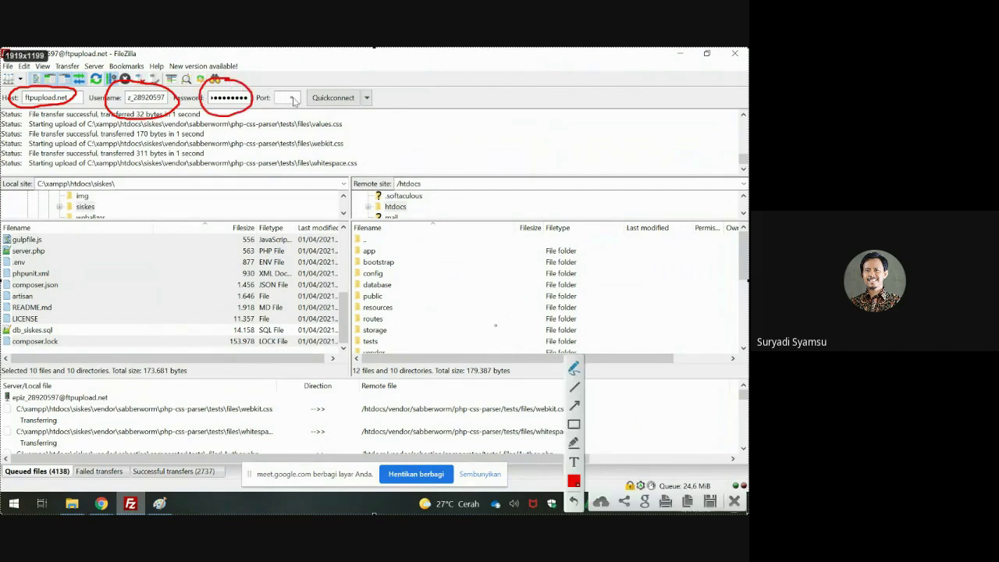
pyautogui.moveTo(282, 80); pyautogui.dragTo(294, 85)
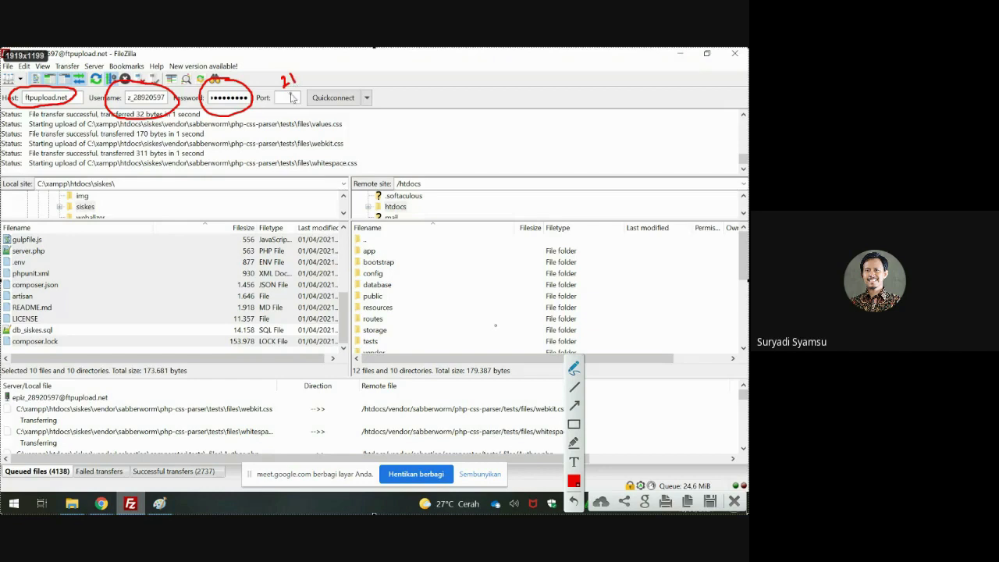
pyautogui.moveTo(282, 99); pyautogui.dragTo(303, 103)
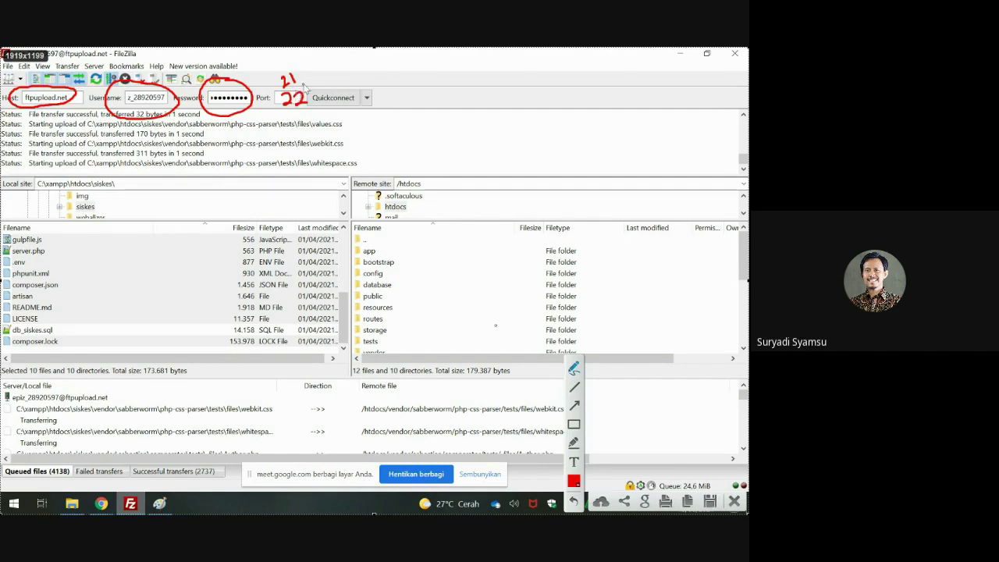
pyautogui.moveTo(291, 94); pyautogui.dragTo(290, 114)
pyautogui.moveTo(275, 74)
pyautogui.mouseDown()
pyautogui.moveTo(308, 104)
pyautogui.moveTo(386, 82)
pyautogui.mouseUp()
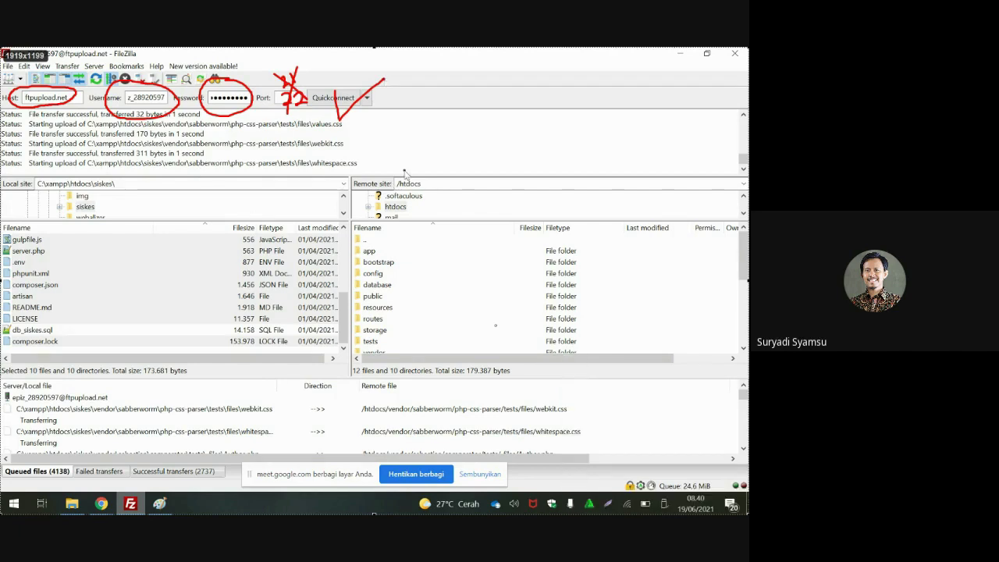
pyautogui.moveTo(400, 176)
pyautogui.mouseDown()
pyautogui.moveTo(363, 285)
pyautogui.moveTo(357, 343)
pyautogui.moveTo(373, 372)
pyautogui.moveTo(519, 392)
pyautogui.moveTo(585, 288)
pyautogui.moveTo(599, 207)
pyautogui.moveTo(497, 166)
pyautogui.moveTo(386, 170)
pyautogui.mouseUp()
pyautogui.moveTo(229, 362)
pyautogui.mouseDown()
pyautogui.moveTo(309, 272)
pyautogui.moveTo(179, 153)
pyautogui.moveTo(122, 153)
pyautogui.moveTo(11, 211)
pyautogui.moveTo(42, 349)
pyautogui.moveTo(195, 373)
pyautogui.moveTo(228, 366)
pyautogui.mouseUp()
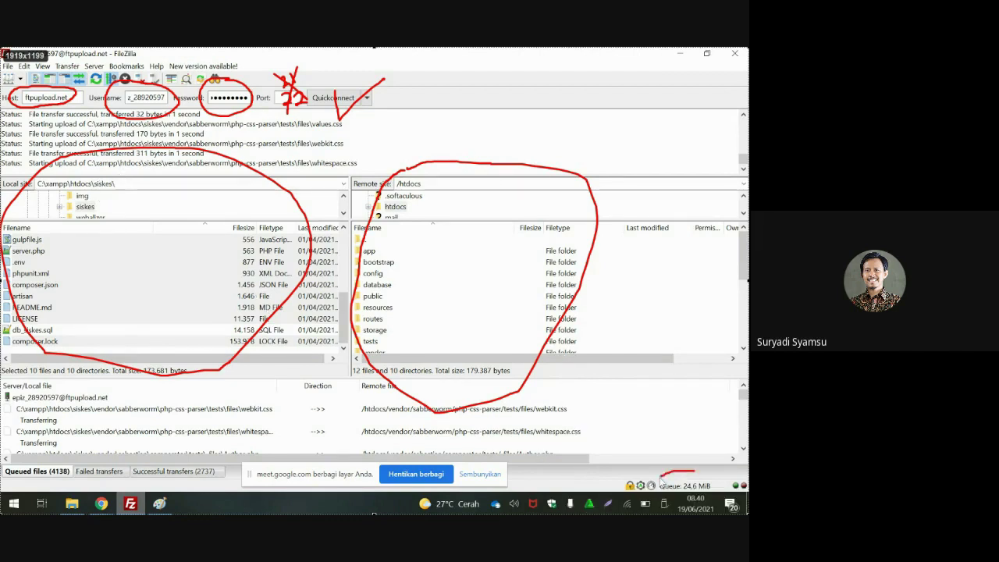
pyautogui.moveTo(687, 471); pyautogui.dragTo(694, 478)
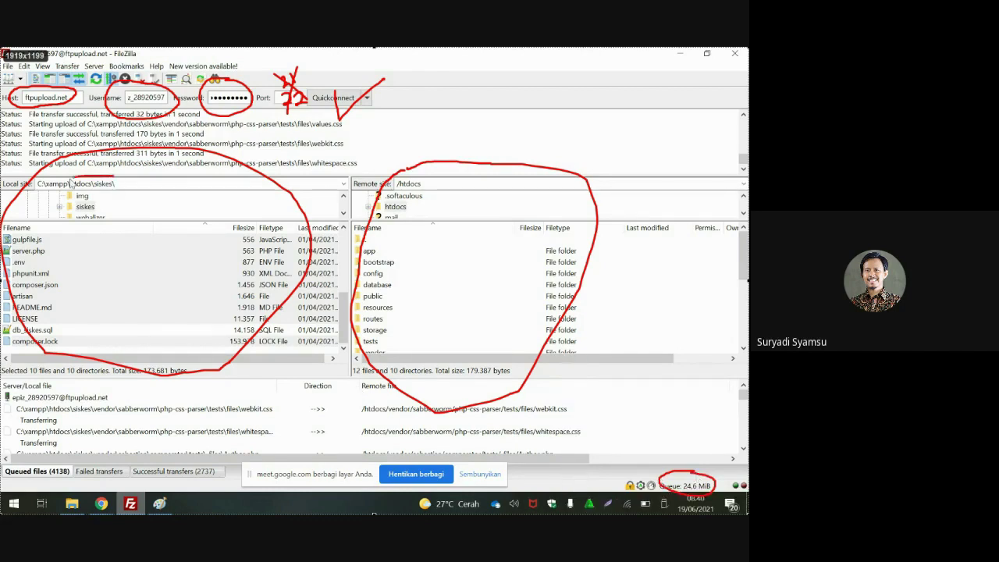
pyautogui.moveTo(70, 181); pyautogui.dragTo(98, 178)
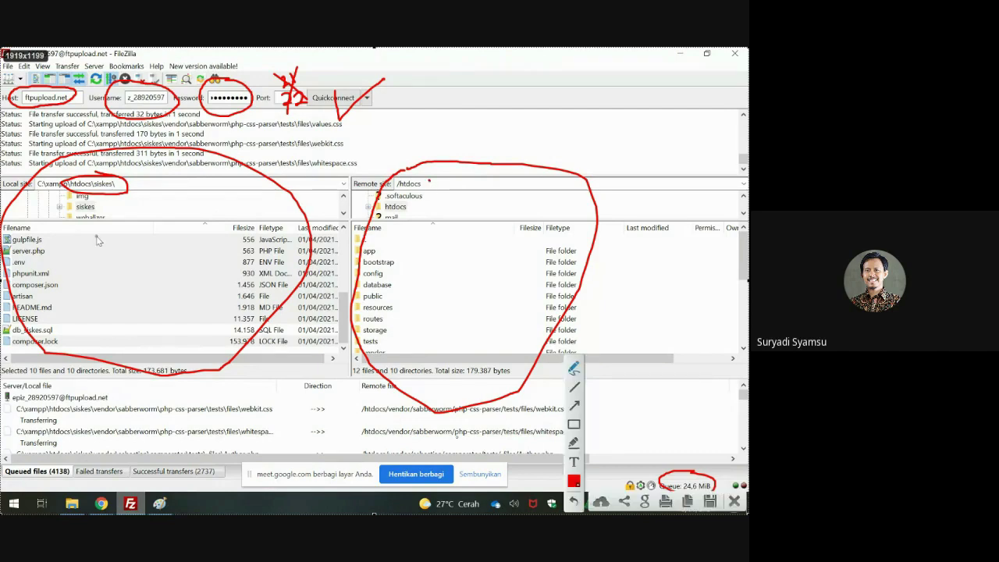
pyautogui.moveTo(58, 227); pyautogui.dragTo(86, 394)
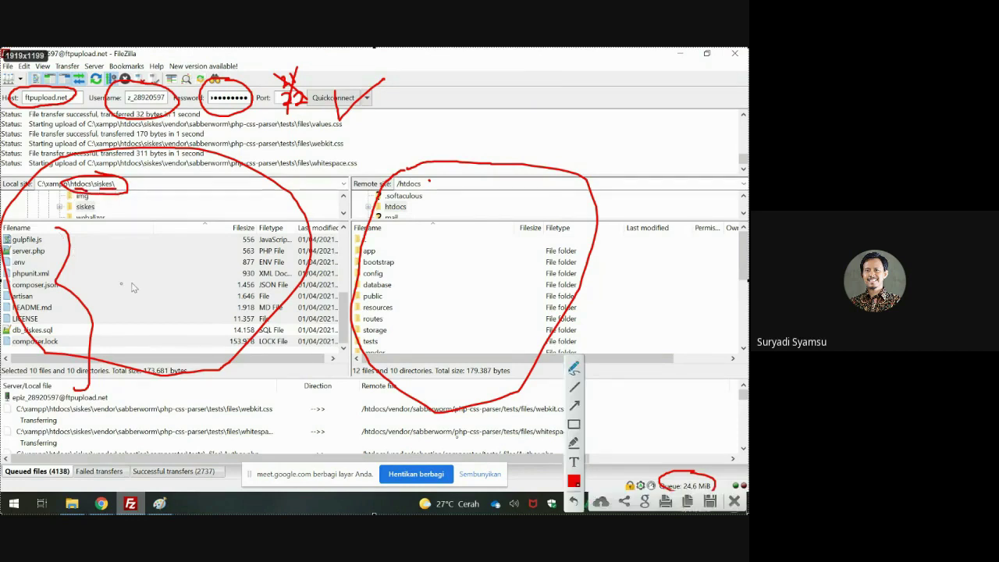
pyautogui.moveTo(127, 290); pyautogui.dragTo(361, 290)
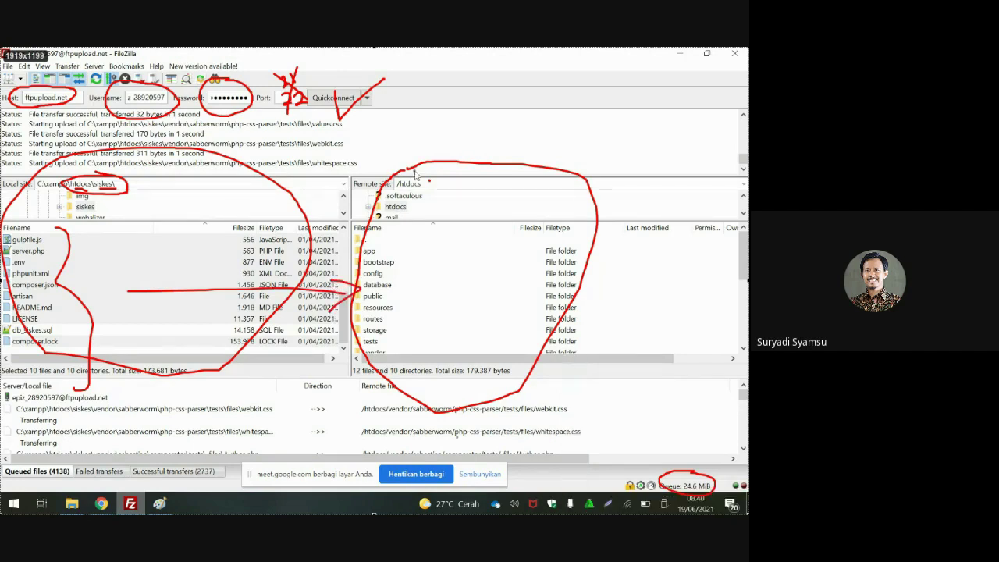
pyautogui.moveTo(414, 167)
pyautogui.mouseDown()
pyautogui.moveTo(394, 175)
pyautogui.moveTo(406, 191)
pyautogui.moveTo(420, 170)
pyautogui.mouseUp()
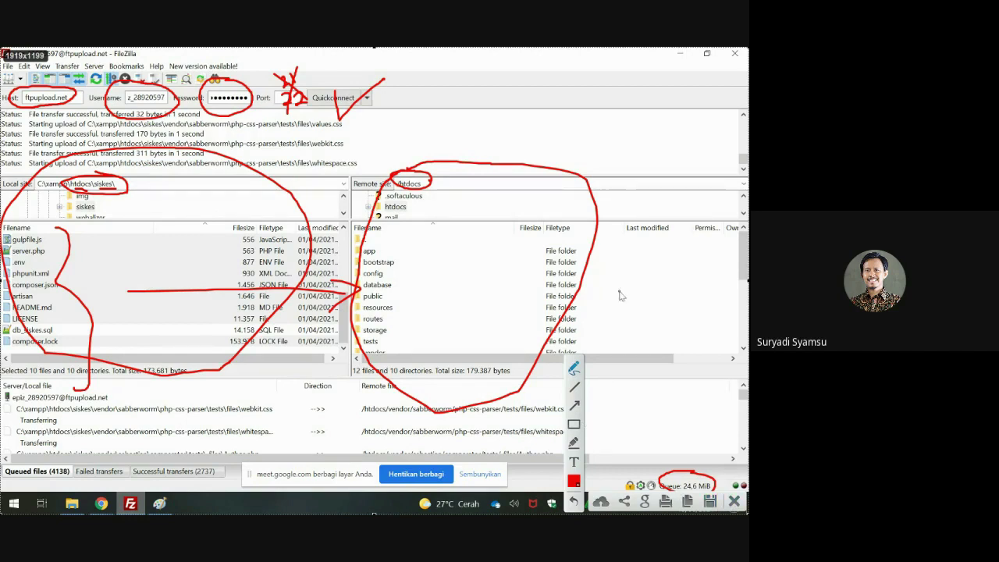
pyautogui.click(734, 503)
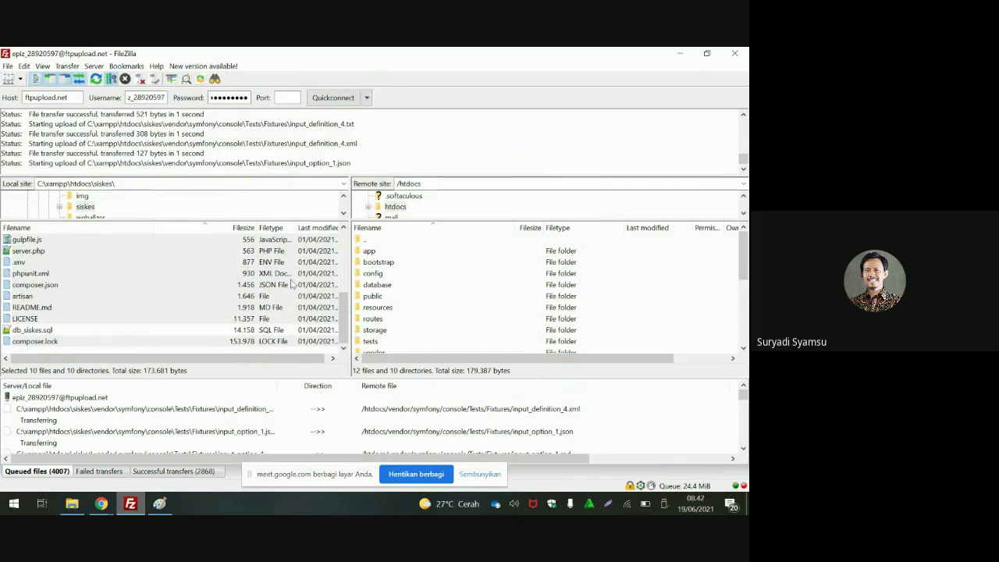
pyautogui.moveTo(101, 504)
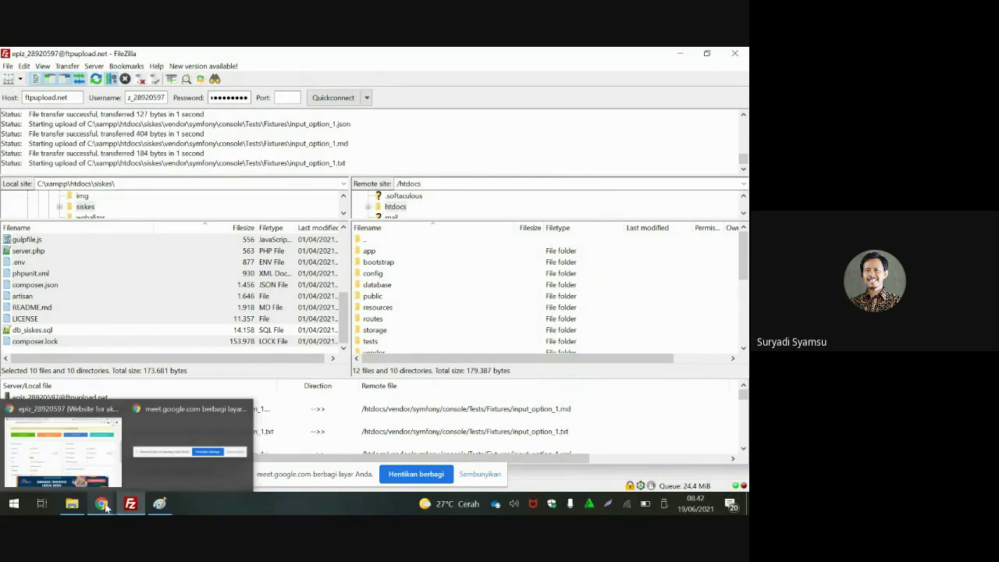
# Navigate File Explorer to C:\xampp\htdocs\siskes and select all its files.
pyautogui.click(72, 504)
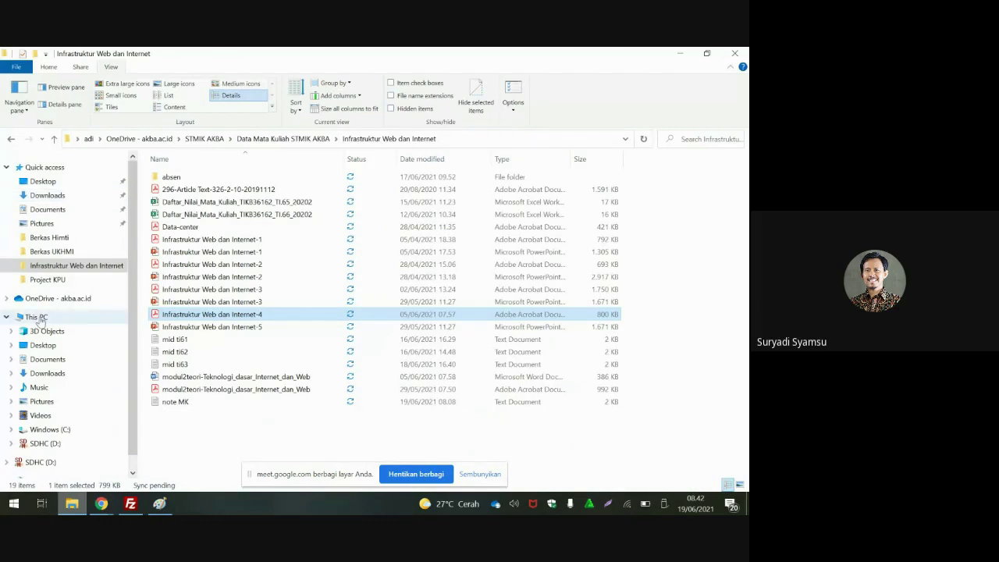
pyautogui.click(36, 317)
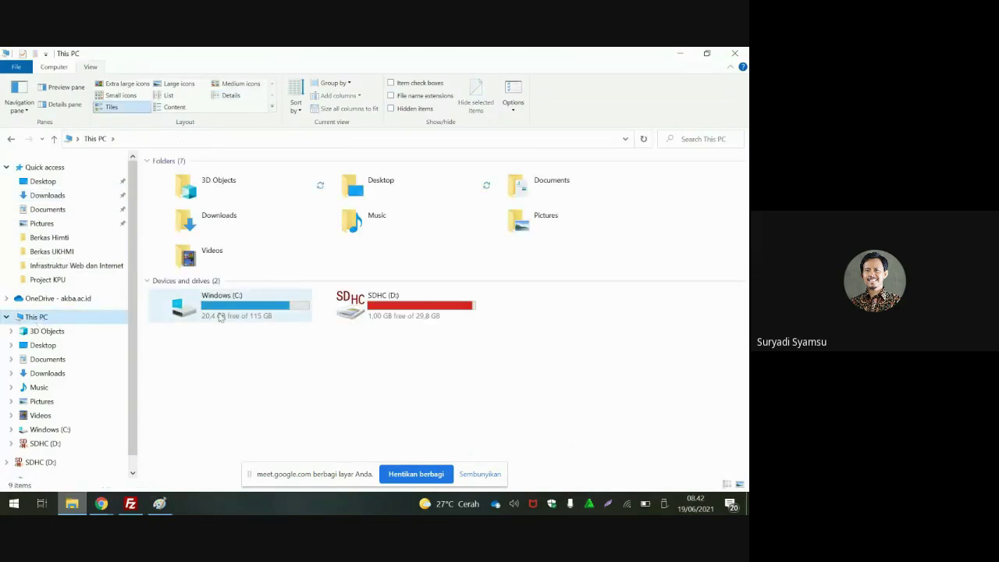
pyautogui.click(220, 316)
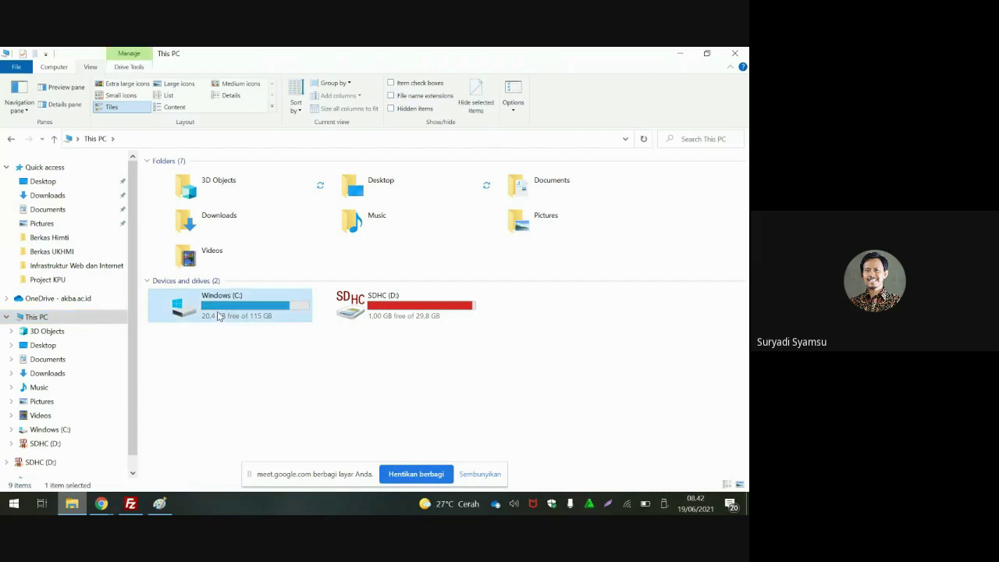
pyautogui.doubleClick(220, 316)
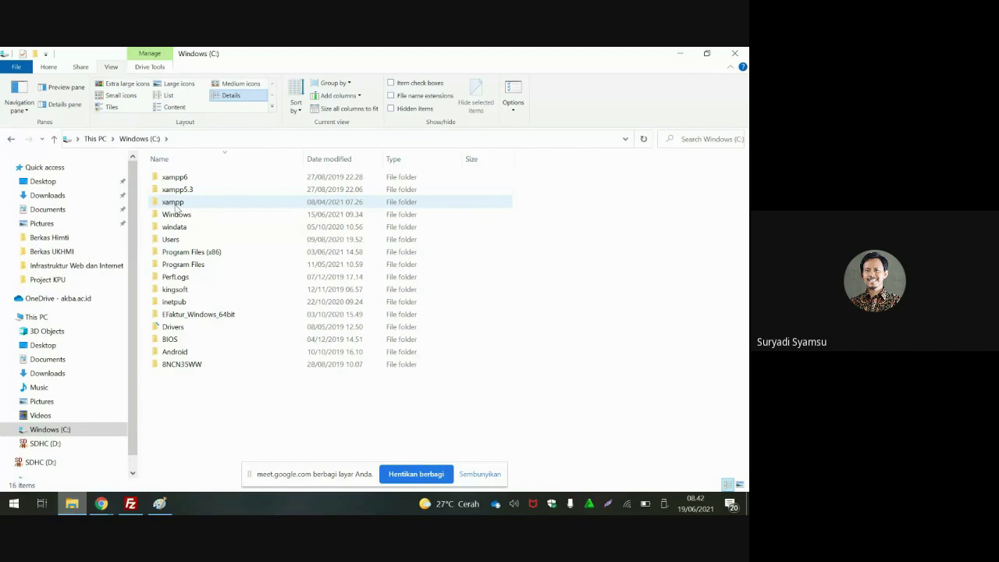
pyautogui.click(175, 204)
pyautogui.doubleClick(175, 205)
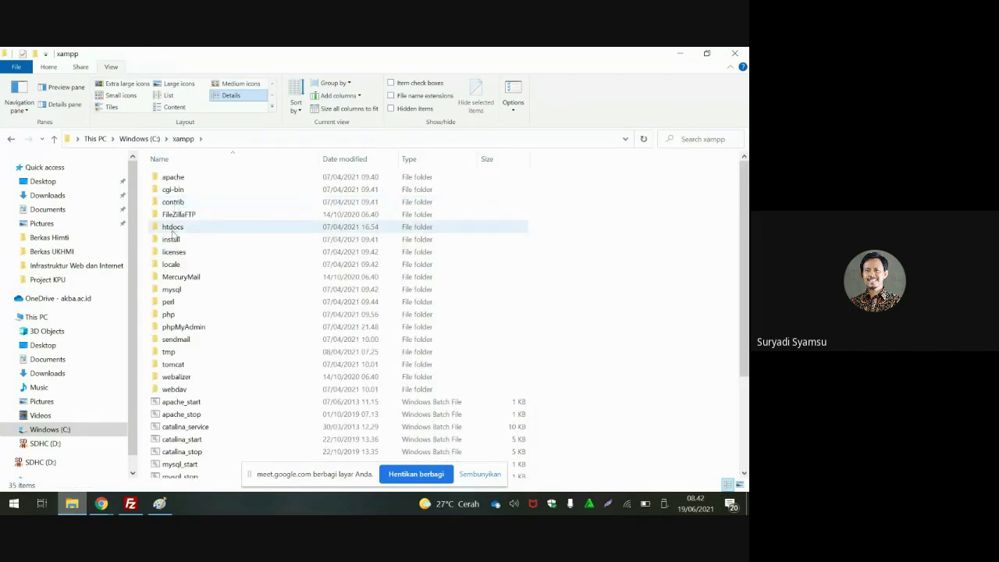
pyautogui.click(173, 231)
pyautogui.press('Return')
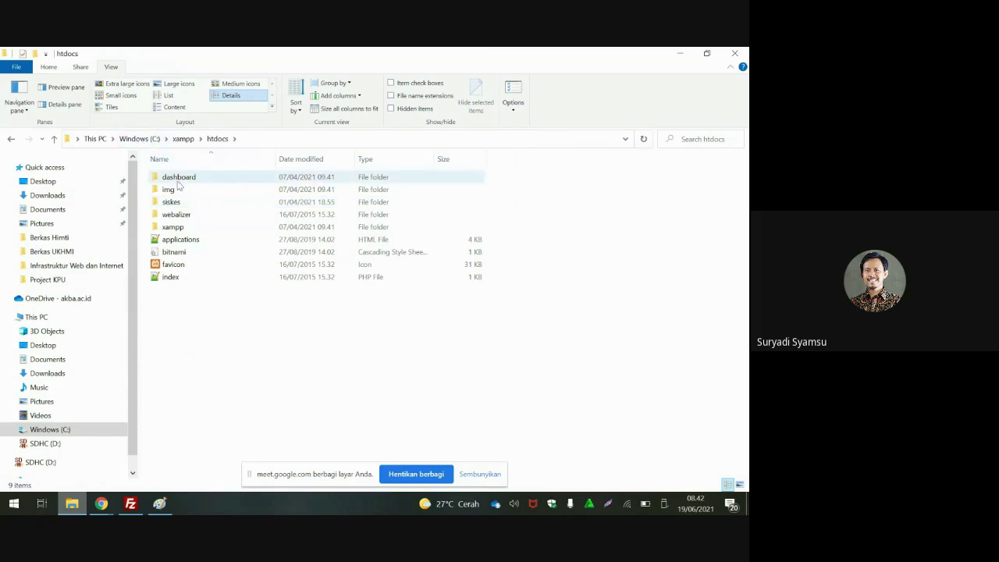
pyautogui.doubleClick(168, 203)
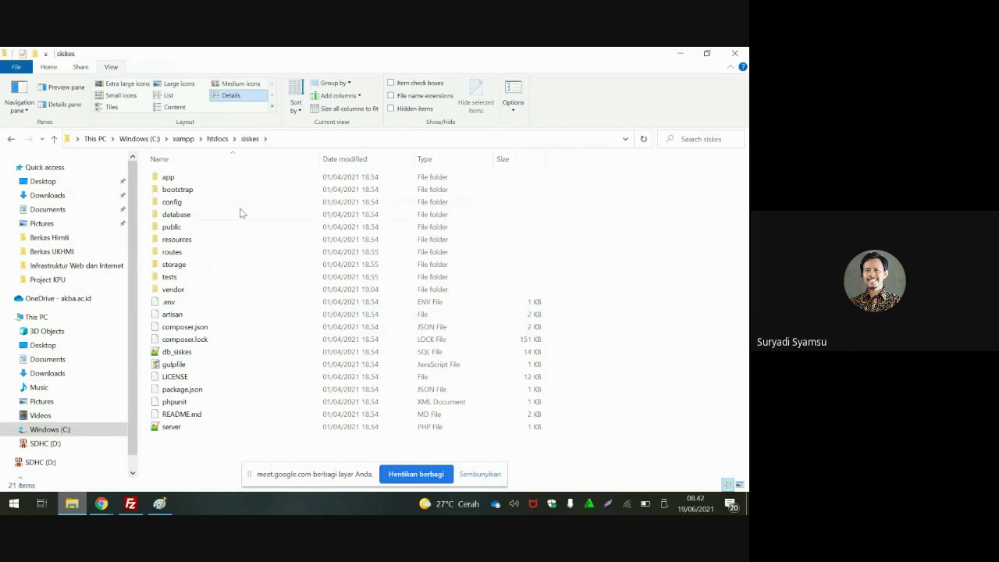
pyautogui.moveTo(194, 428)
pyautogui.mouseDown()
pyautogui.moveTo(263, 313)
pyautogui.moveTo(257, 173)
pyautogui.mouseUp()
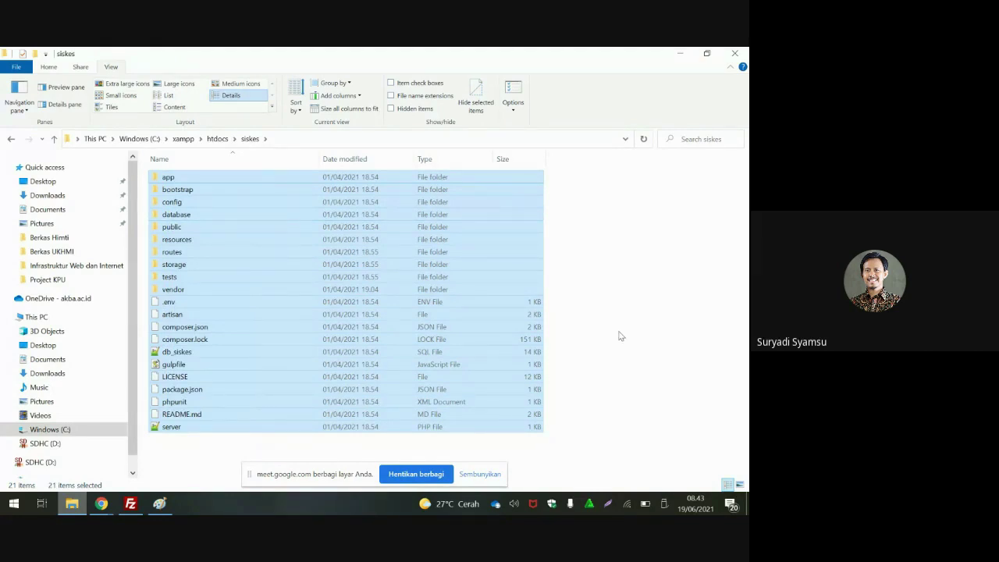
# Go back up to C:\xampp, select xampp-control and check the XAMPP tray icon.
pyautogui.click(619, 336)
pyautogui.click(183, 140)
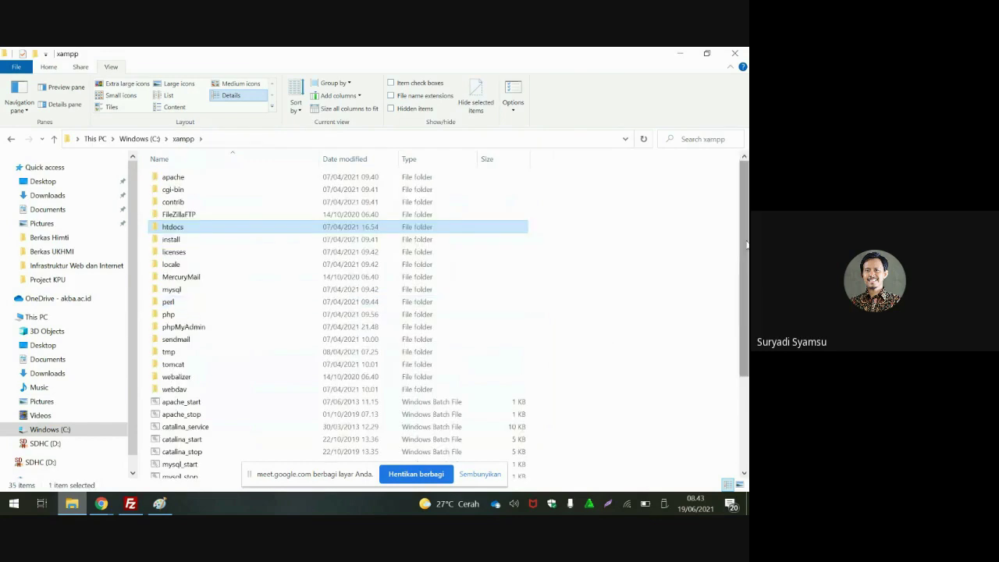
pyautogui.scroll(-4, 263, 439)
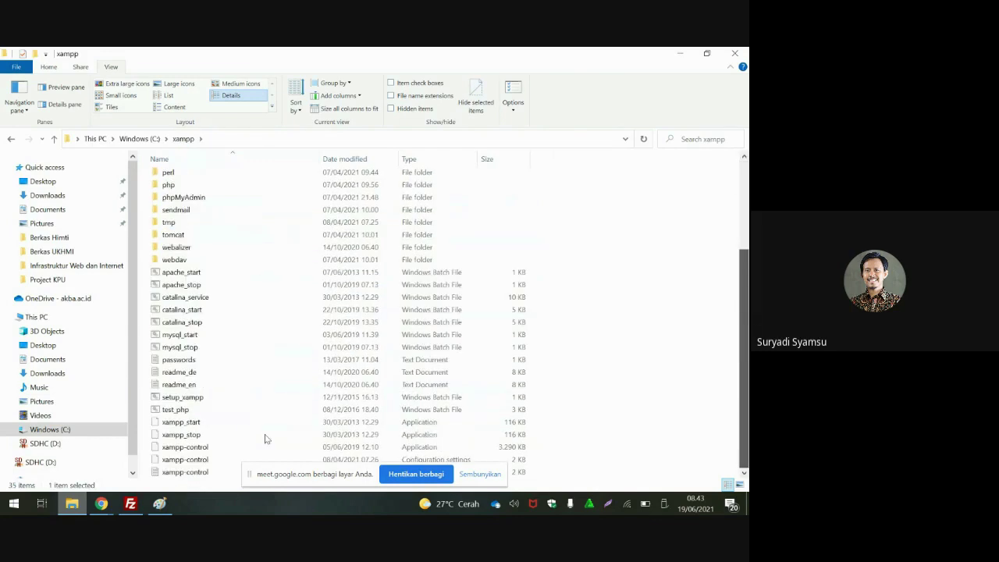
pyautogui.click(166, 449)
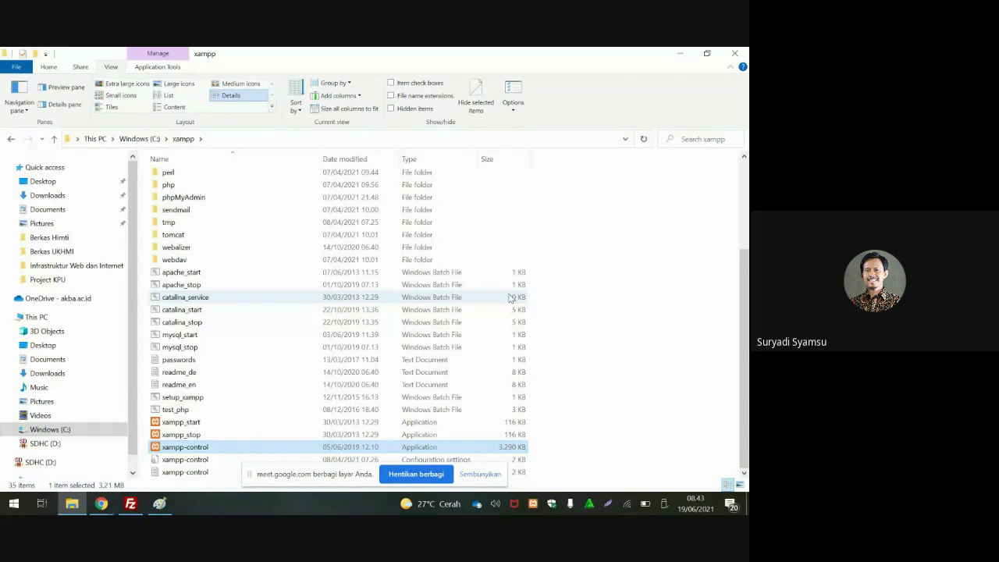
pyautogui.click(535, 507)
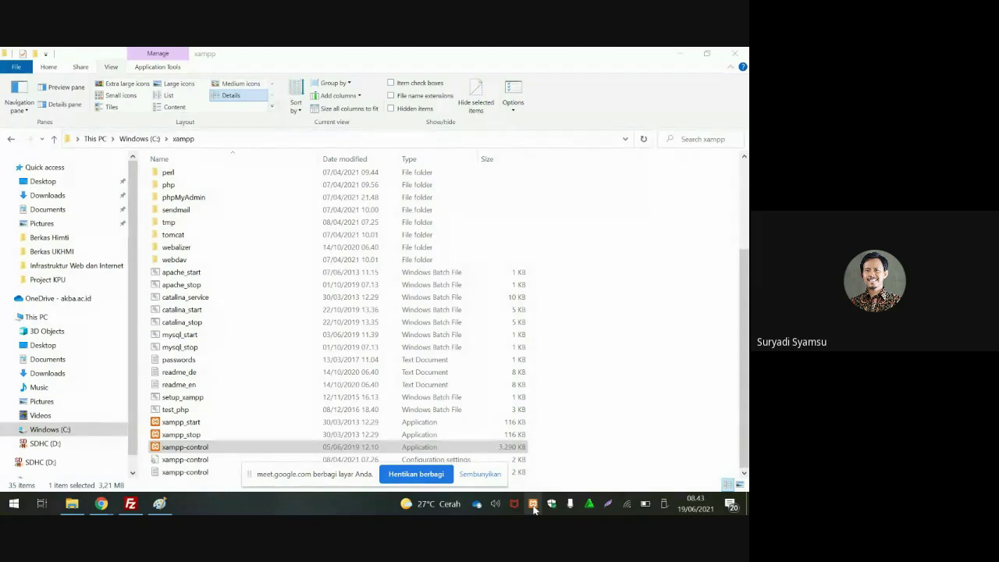
# Minimize File Explorer, FileZilla and Chrome so the Paint diagram shows.
pyautogui.click(681, 55)
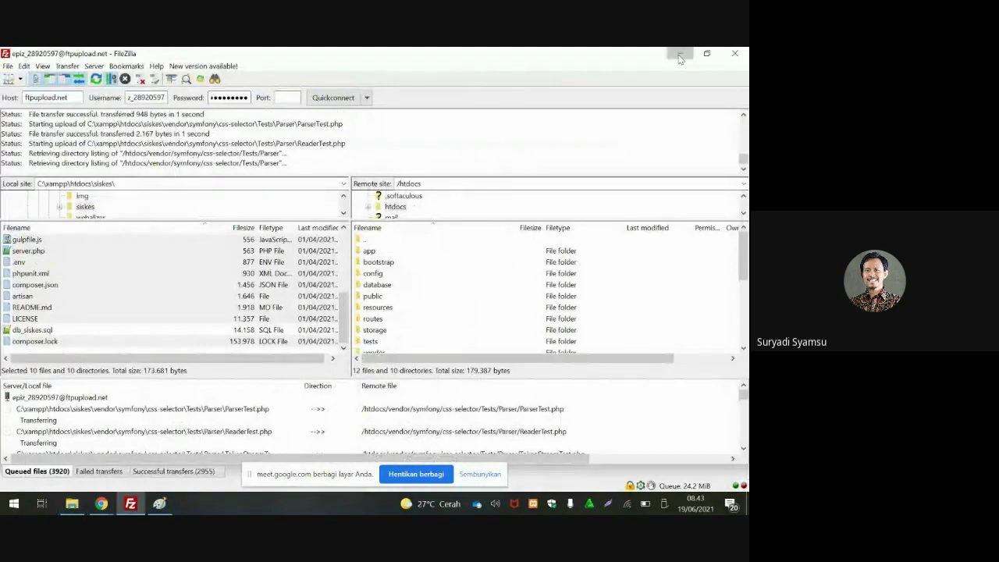
pyautogui.click(680, 55)
pyautogui.click(679, 54)
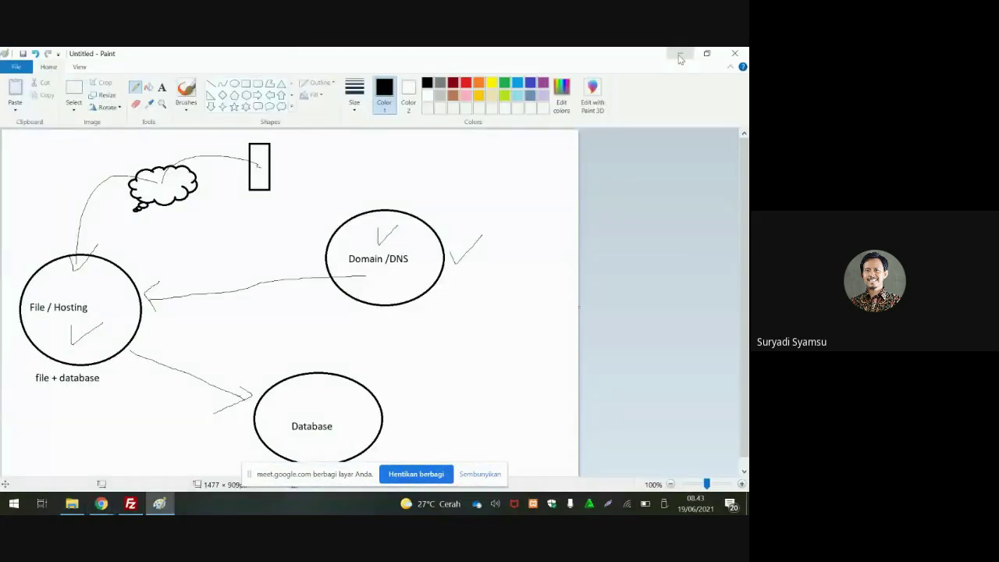
# Close the Paint diagram without saving, check the XAMPP tray icon and refresh the desktop.
pyautogui.click(734, 53)
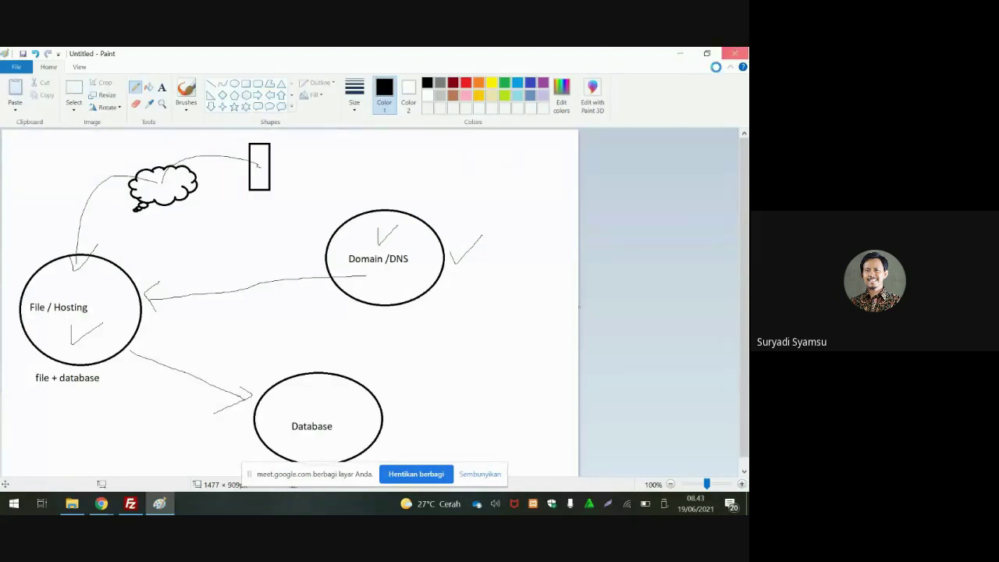
pyautogui.click(402, 277)
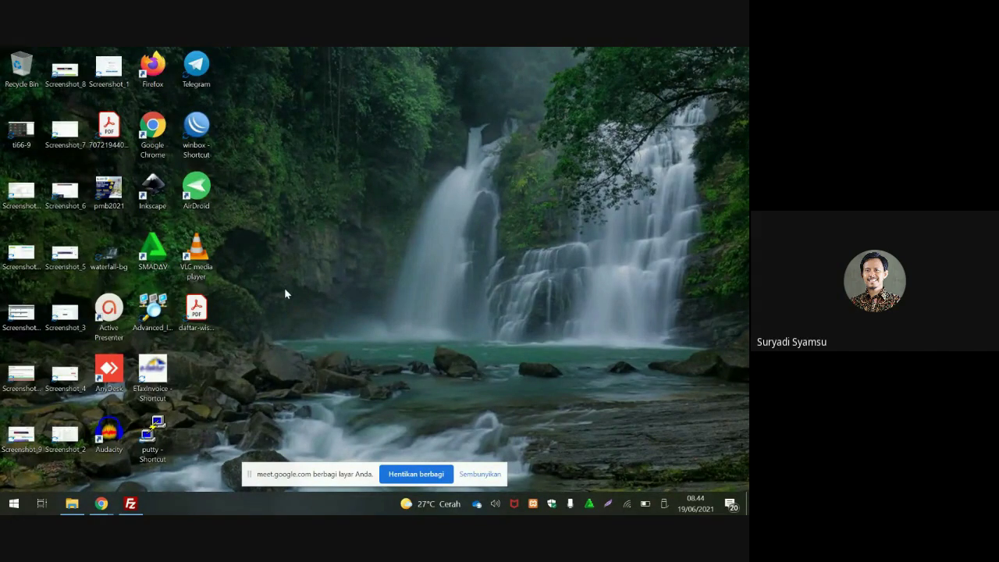
pyautogui.moveTo(131, 503)
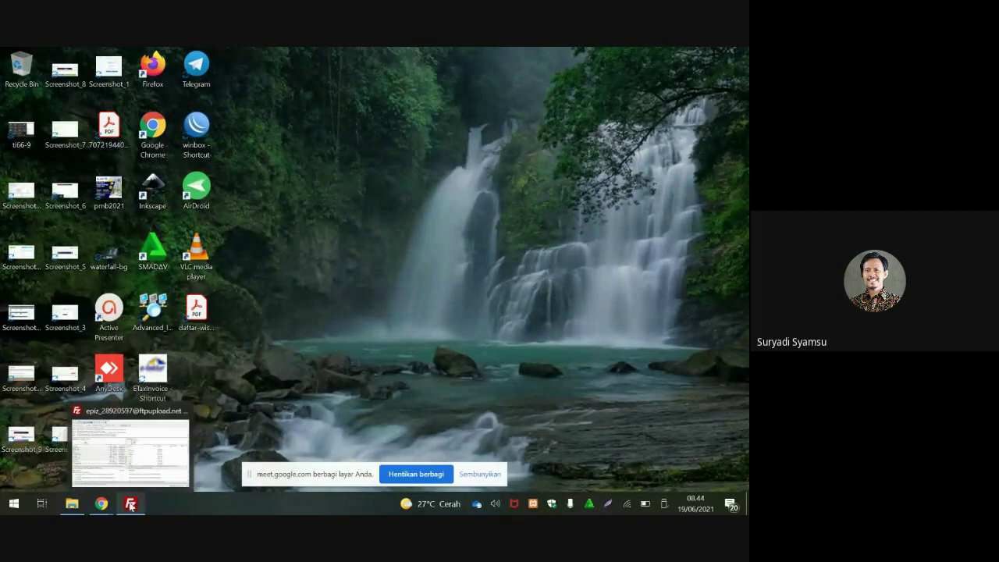
pyautogui.click(534, 508)
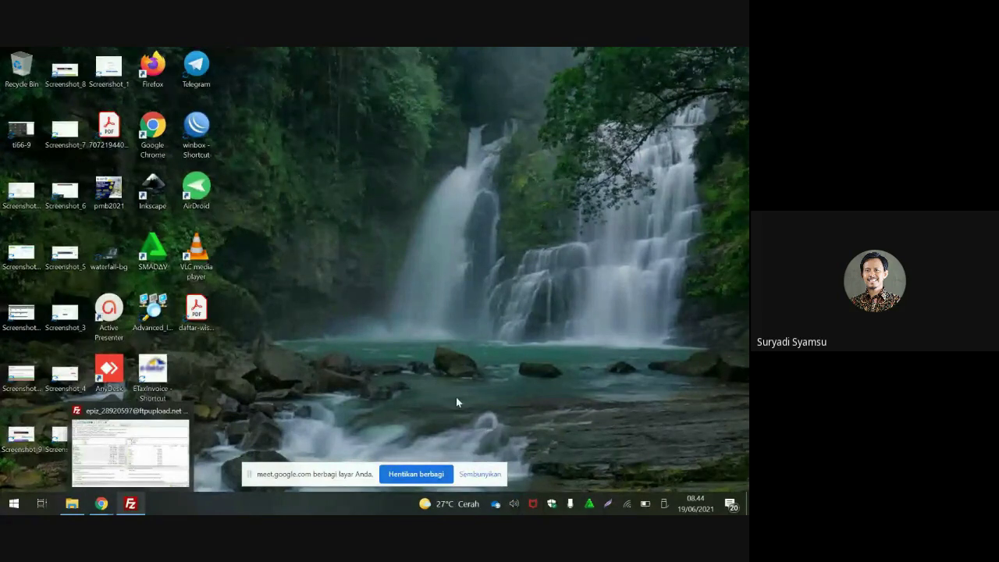
pyautogui.rightClick(455, 263)
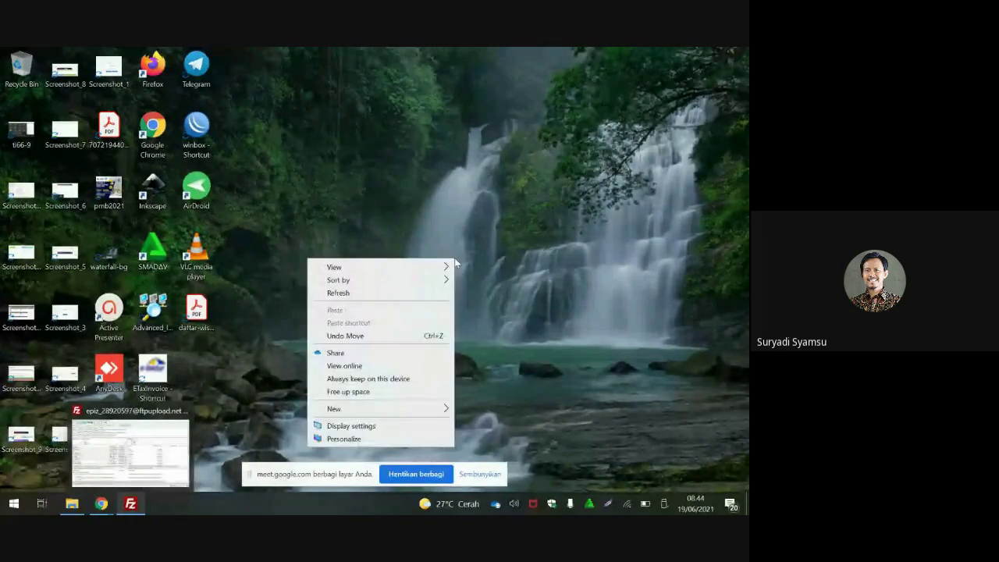
pyautogui.click(355, 293)
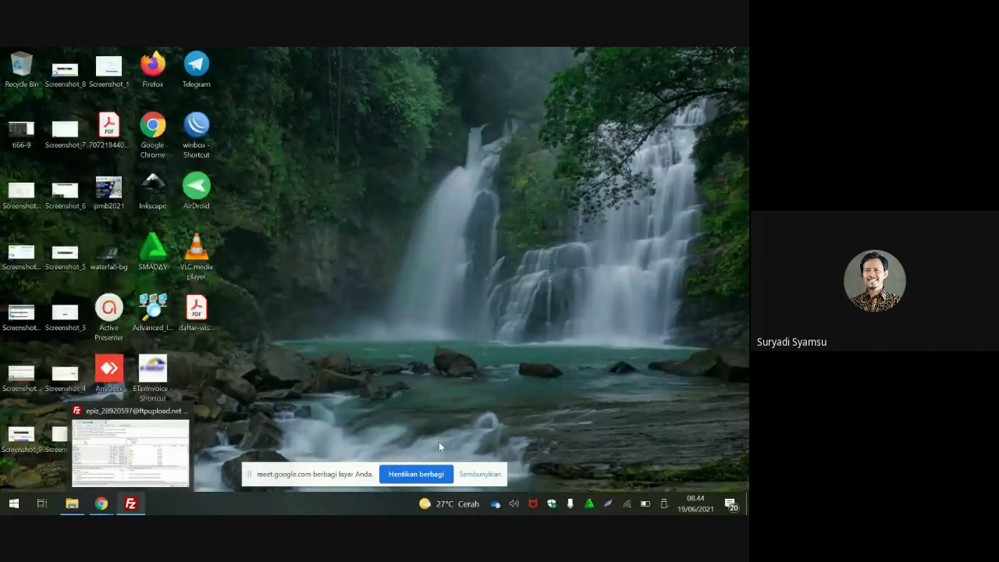
# Launch xampp-control from C:\xampp and centre the XAMPP Control Panel v3.2.4 window.
pyautogui.click(71, 504)
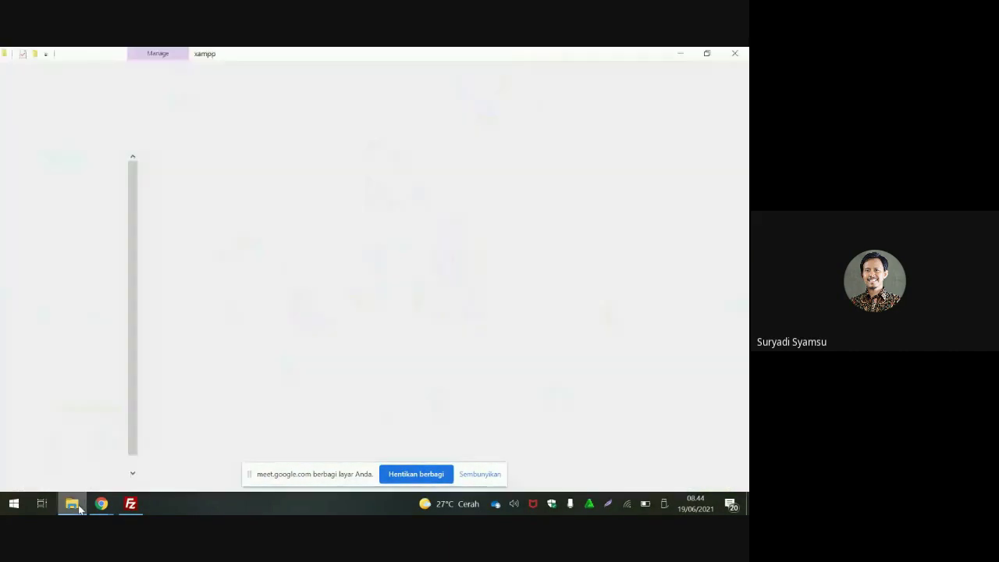
pyautogui.moveTo(185, 447)
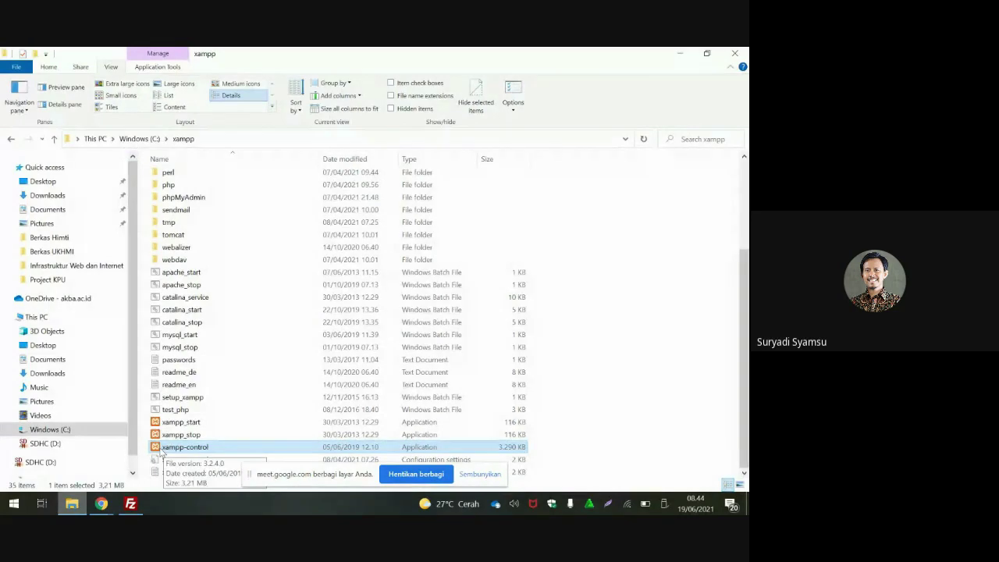
pyautogui.doubleClick(158, 450)
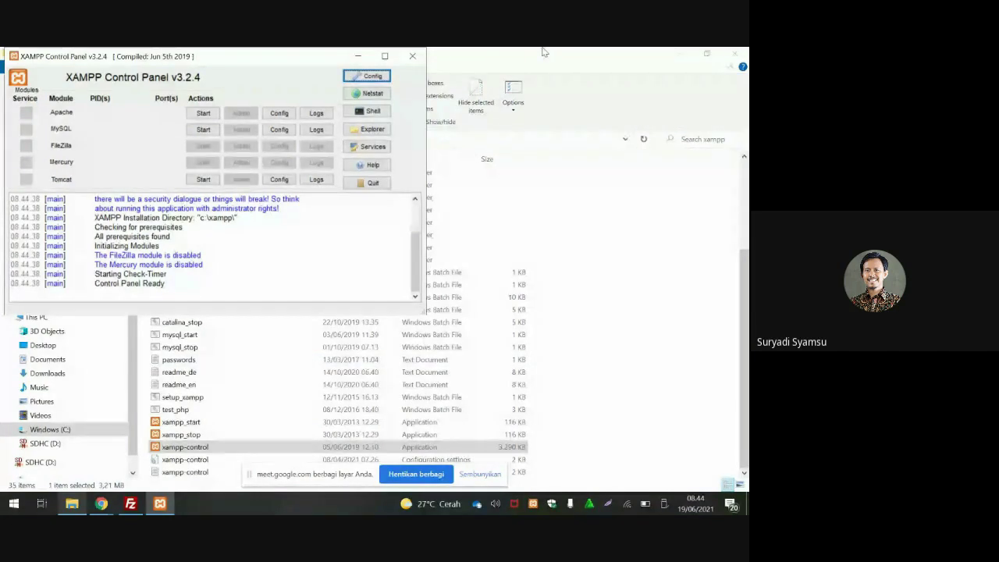
pyautogui.moveTo(181, 56); pyautogui.dragTo(429, 111)
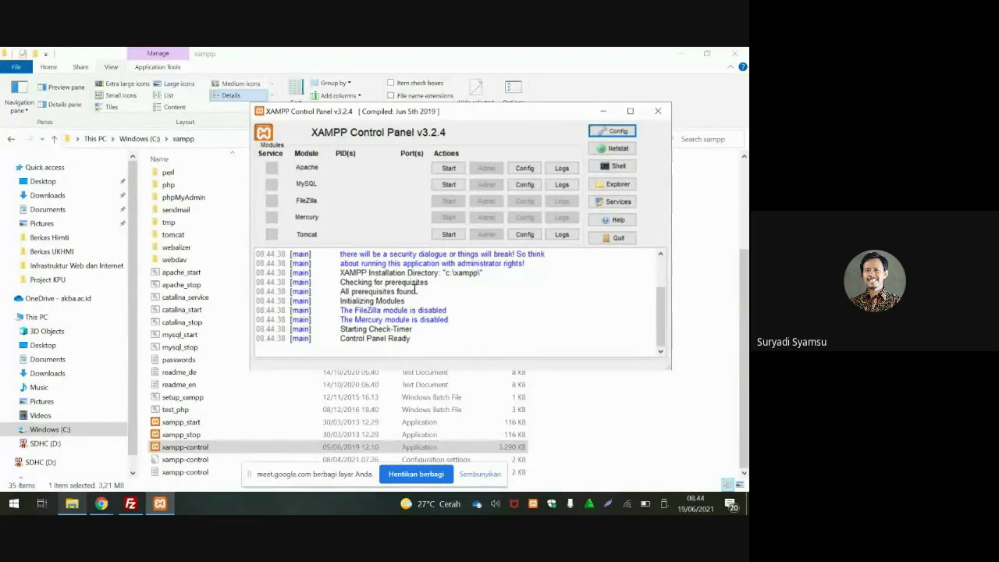
pyautogui.press('super+shift+s')
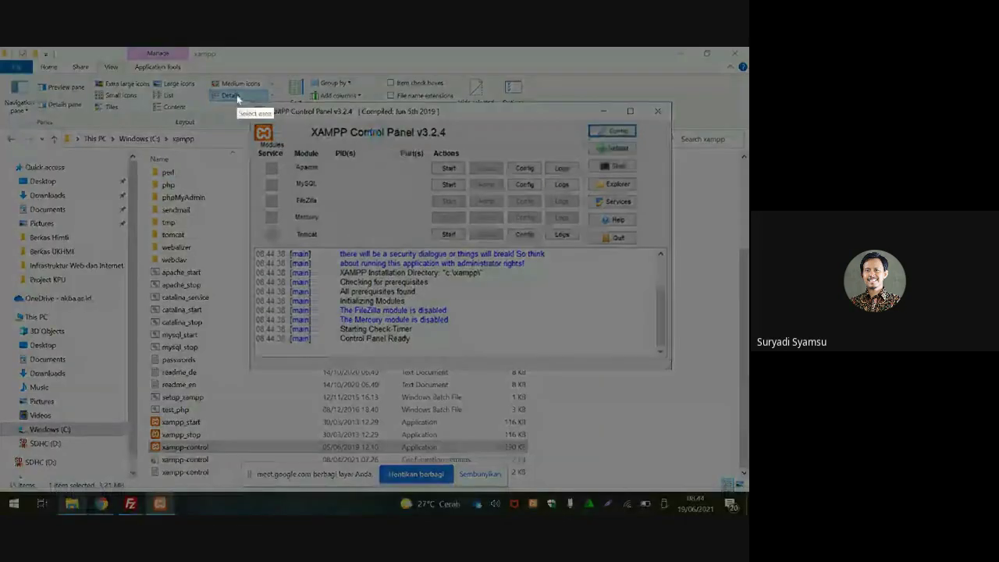
# Capture the XAMPP Control Panel, circle its title, tick Apache and label it 'web server'.
pyautogui.moveTo(237, 95)
pyautogui.mouseDown()
pyautogui.moveTo(631, 321)
pyautogui.moveTo(699, 395)
pyautogui.mouseUp()
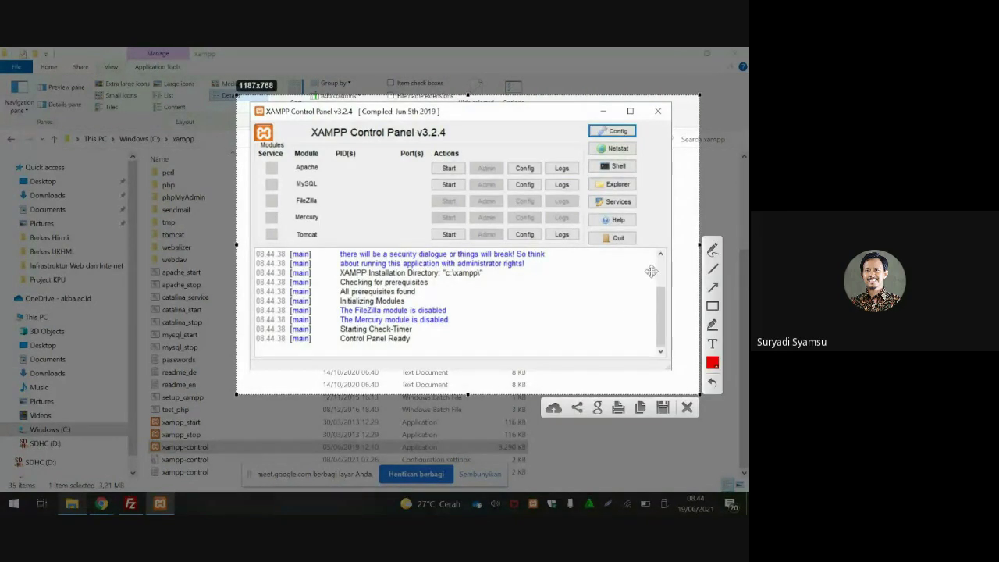
pyautogui.click(713, 251)
pyautogui.moveTo(314, 121)
pyautogui.mouseDown()
pyautogui.moveTo(350, 153)
pyautogui.moveTo(329, 116)
pyautogui.mouseUp()
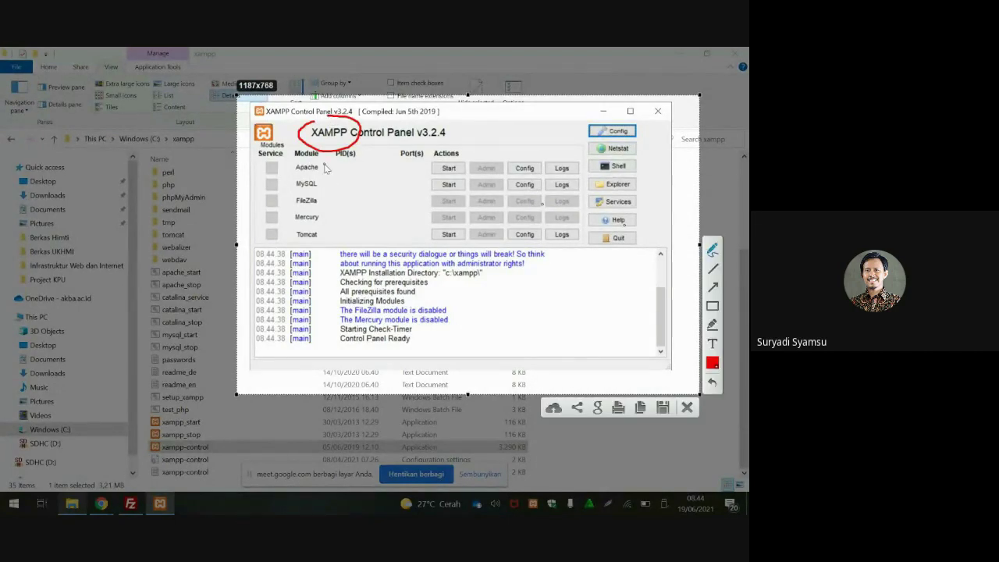
pyautogui.moveTo(324, 164); pyautogui.dragTo(335, 160)
pyautogui.click(342, 162)
pyautogui.write('e')
pyautogui.press('BackSpace')
pyautogui.write('web')
pyautogui.write(' server')
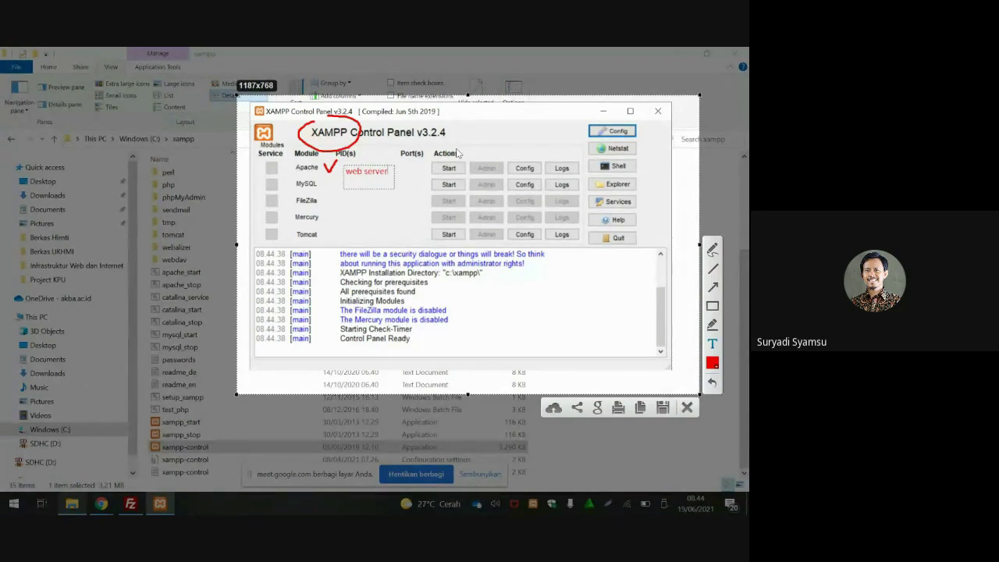
# Add a 'database server' label beside the MySQL row.
pyautogui.click(358, 209)
pyautogui.click(329, 185)
pyautogui.write('database serve')
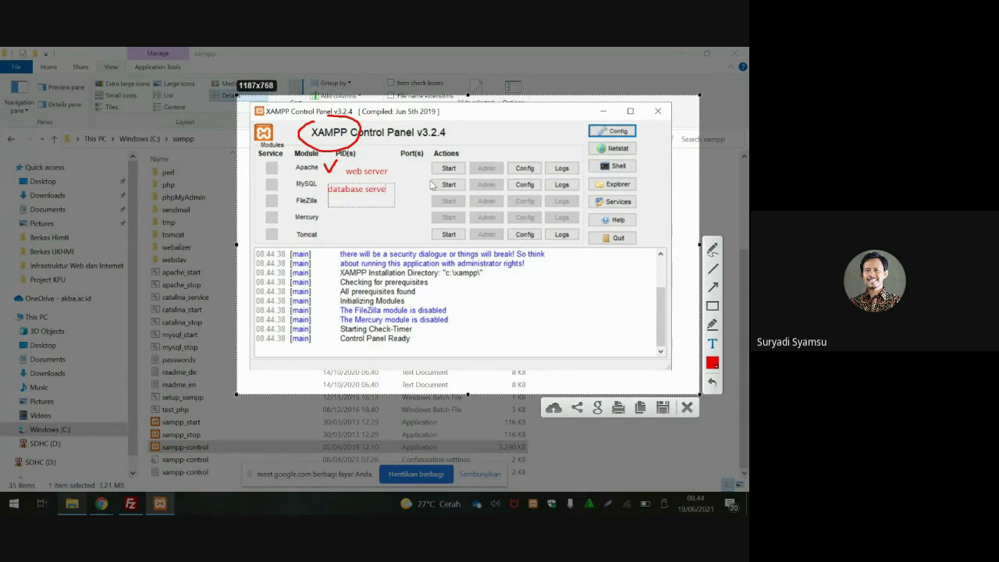
pyautogui.write('r')
# Draw red ticks beside the Apache and FileZilla rows and mark a text area near Mercury and Tomcat.
pyautogui.click(712, 250)
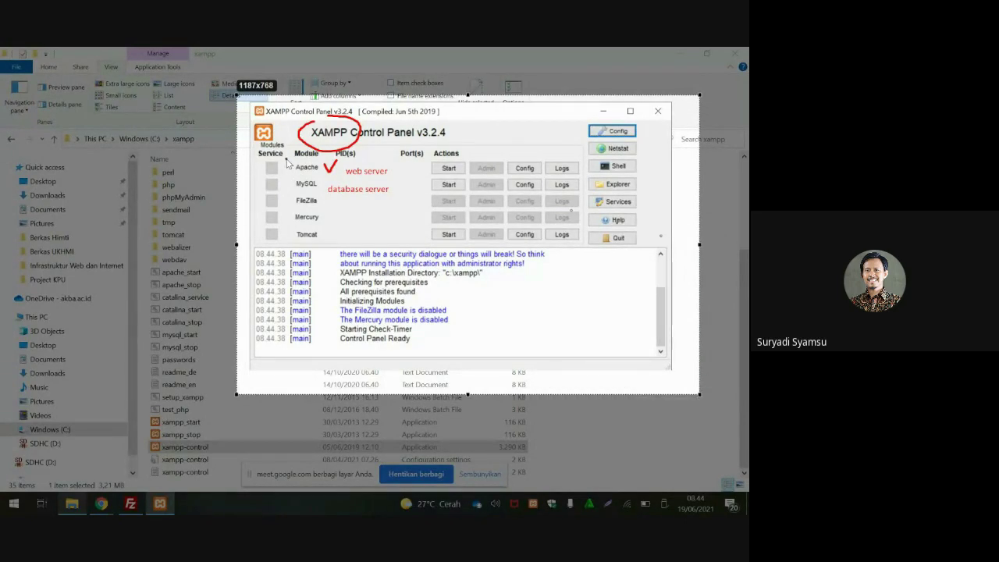
pyautogui.moveTo(287, 162)
pyautogui.mouseDown()
pyautogui.moveTo(284, 175)
pyautogui.moveTo(306, 164)
pyautogui.moveTo(299, 184)
pyautogui.mouseUp()
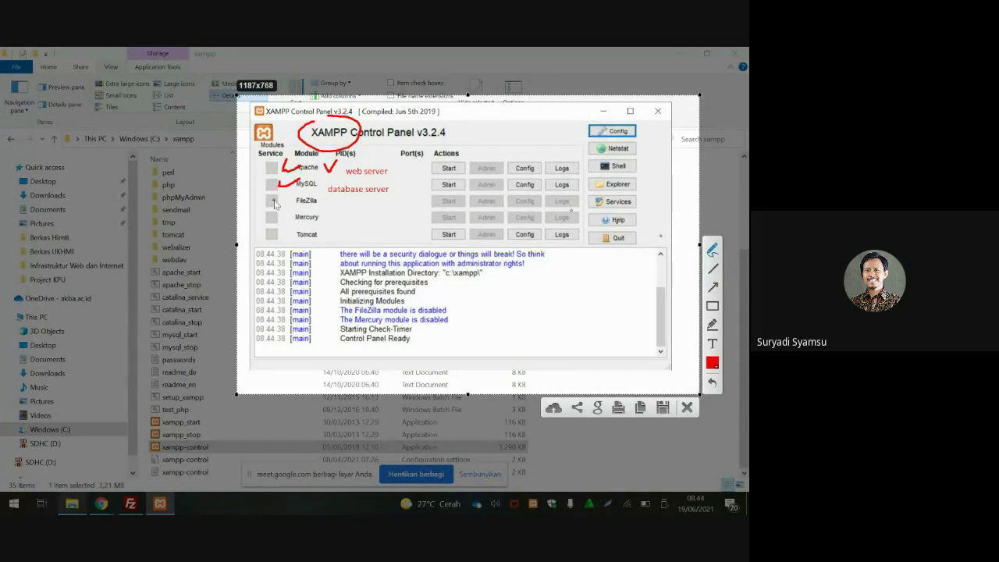
pyautogui.moveTo(274, 201); pyautogui.dragTo(290, 202)
pyautogui.click(713, 343)
pyautogui.moveTo(277, 219); pyautogui.dragTo(286, 224)
# Close the Lightshot overlay and start Apache (PID 3348) and MySQL (PID 2764).
pyautogui.click(686, 408)
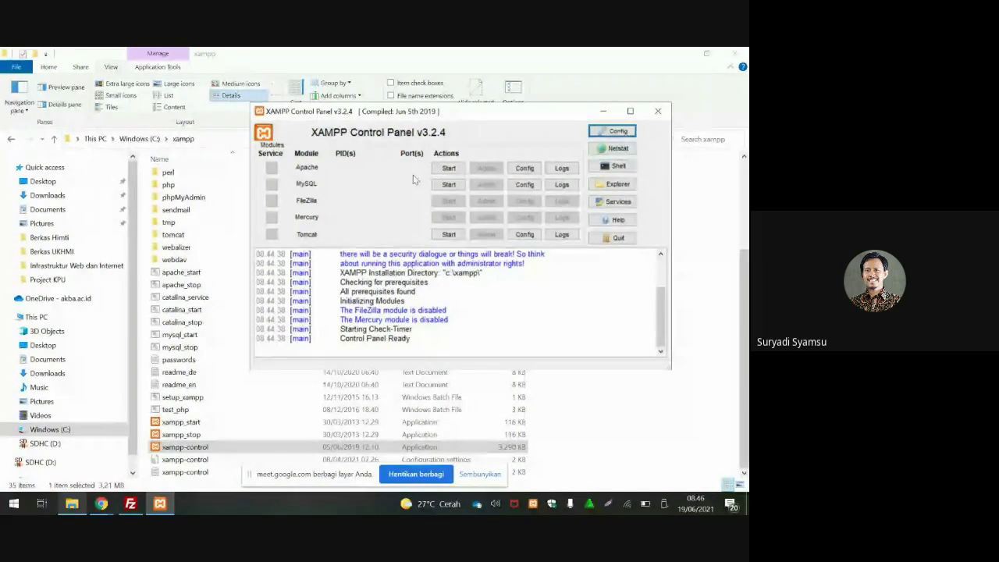
pyautogui.click(448, 168)
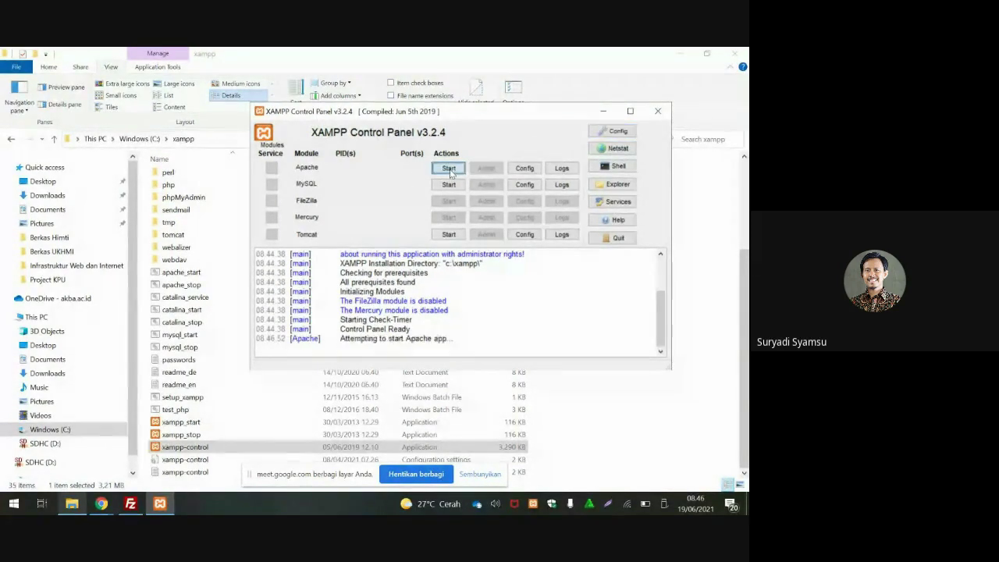
pyautogui.click(448, 184)
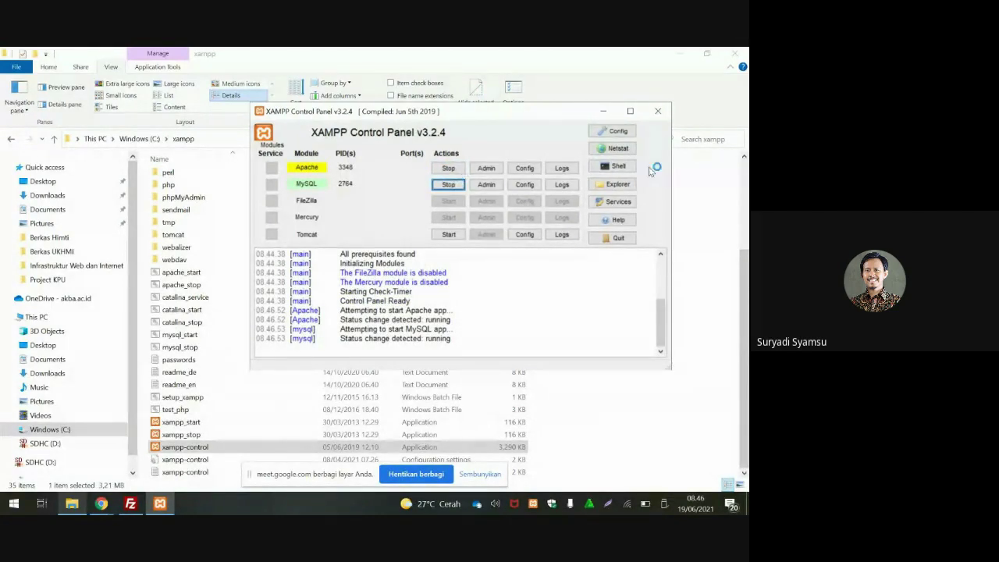
pyautogui.moveTo(101, 503)
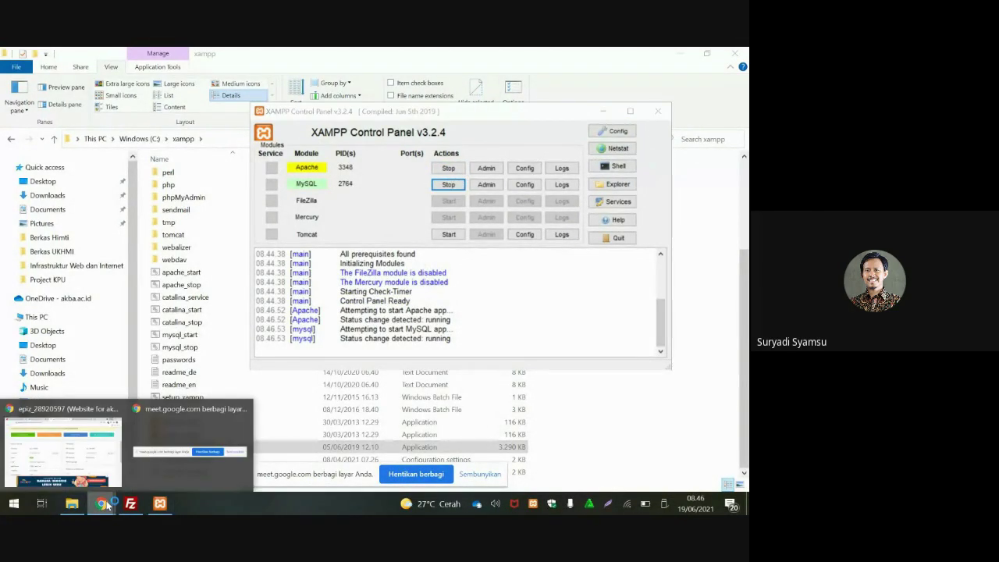
# Admit the waiting participant in Google Meet and close the smartinovasi.com tab.
pyautogui.click(59, 449)
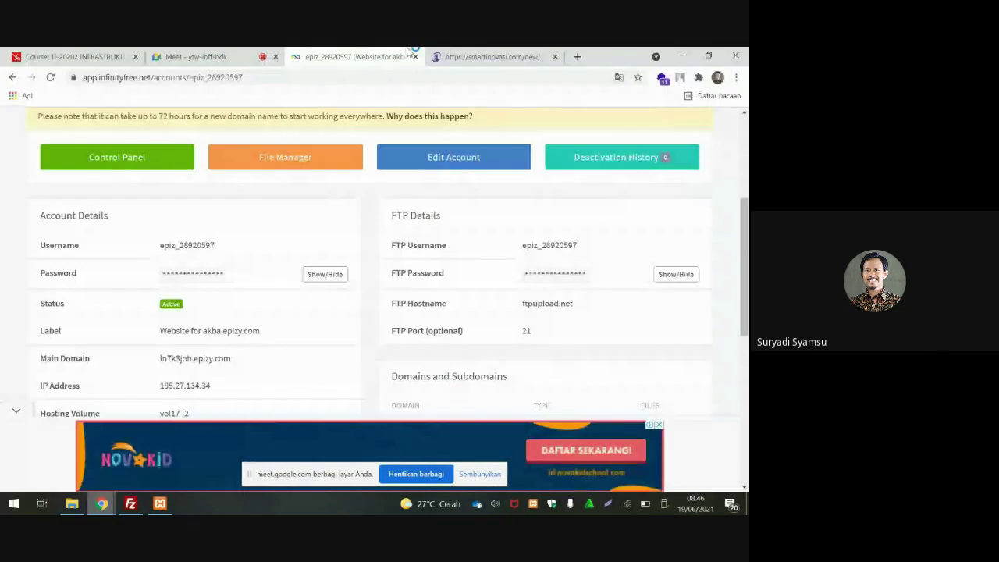
pyautogui.click(491, 56)
pyautogui.click(199, 56)
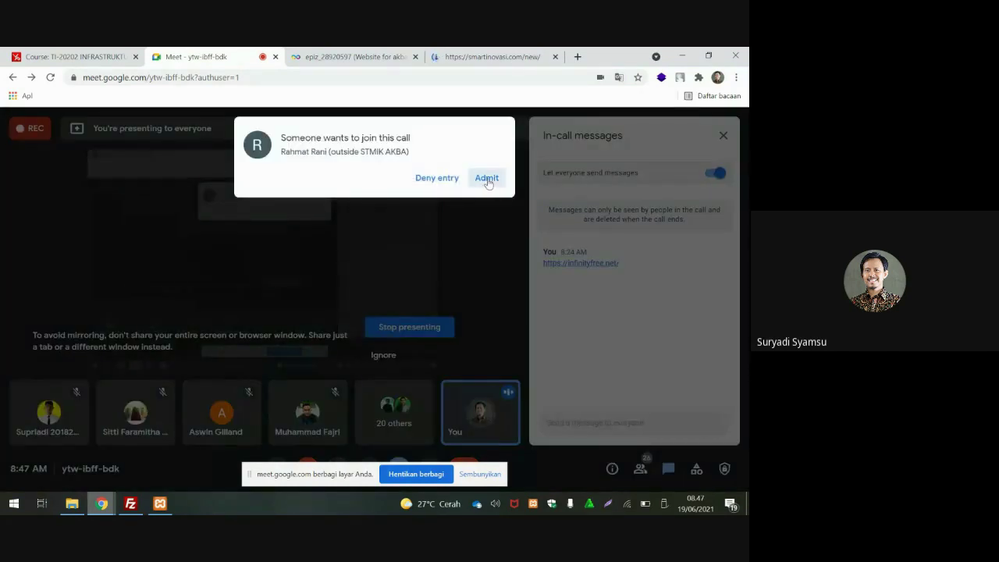
pyautogui.click(486, 178)
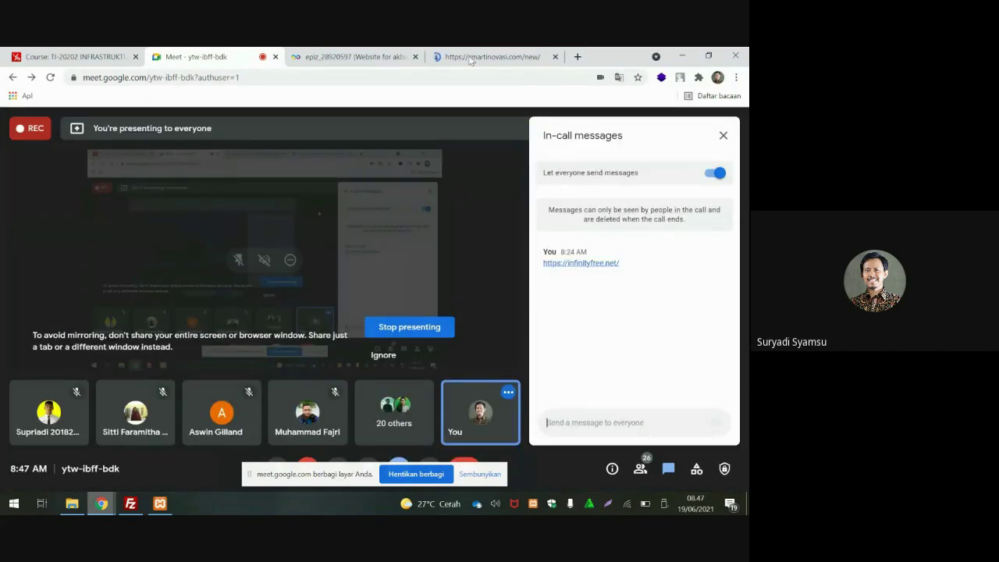
pyautogui.click(470, 58)
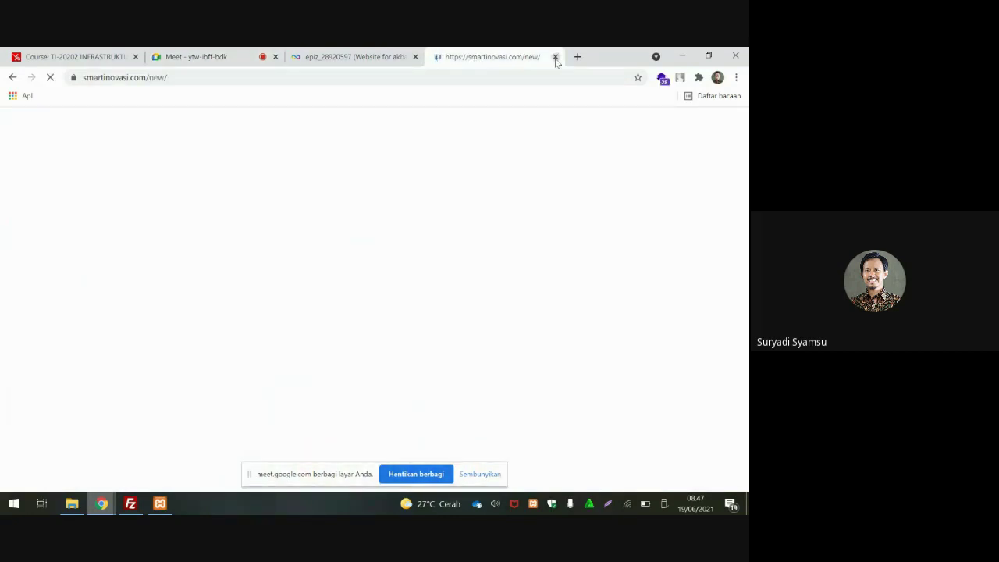
pyautogui.click(556, 57)
# Minimize Chrome, dismiss the presenting notification and move the XAMPP panel lower right.
pyautogui.click(683, 58)
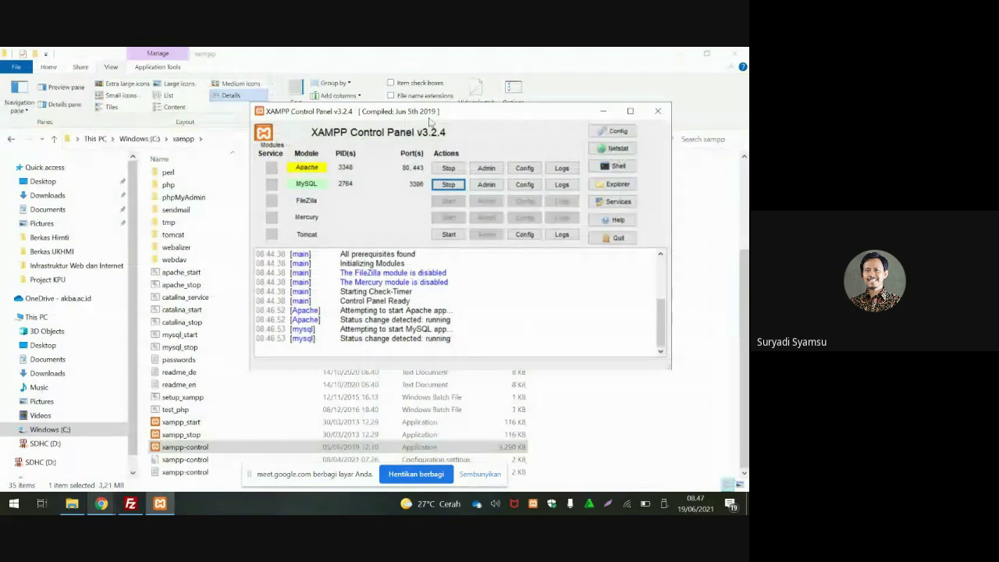
pyautogui.moveTo(429, 120)
pyautogui.mouseDown()
pyautogui.moveTo(435, 168)
pyautogui.moveTo(497, 172)
pyautogui.mouseUp()
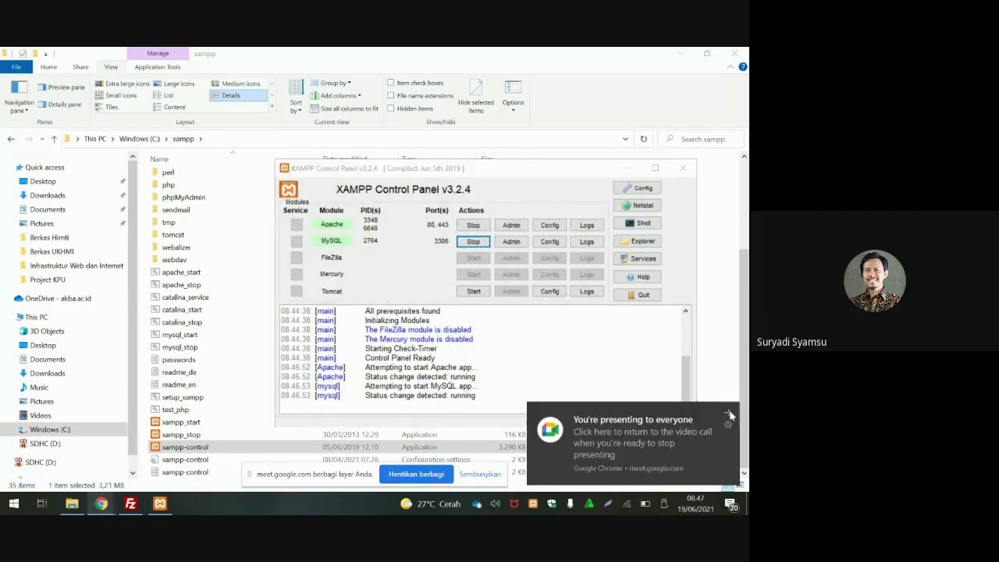
pyautogui.click(729, 414)
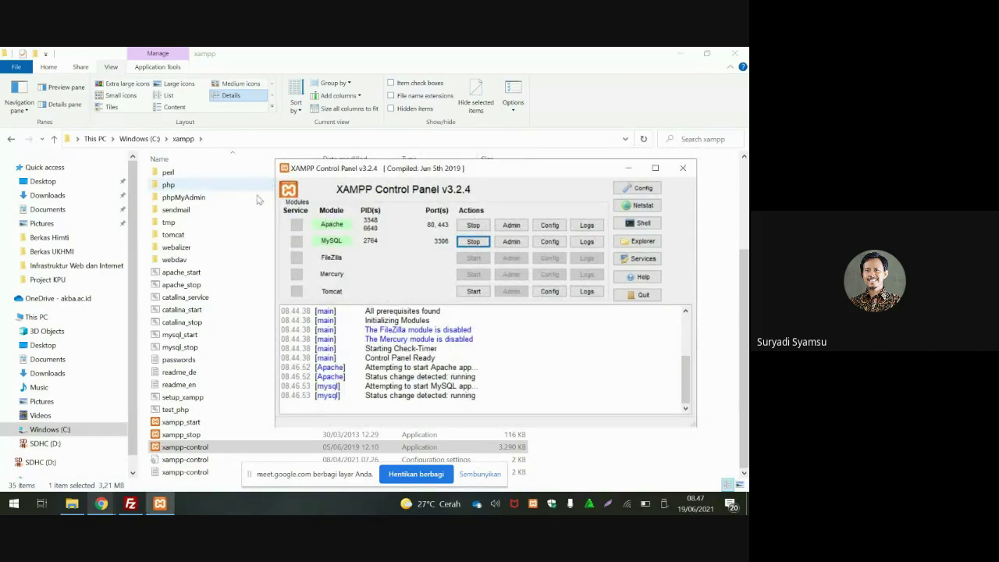
pyautogui.moveTo(394, 176)
pyautogui.mouseDown()
pyautogui.moveTo(434, 178)
pyautogui.moveTo(425, 181)
pyautogui.mouseUp()
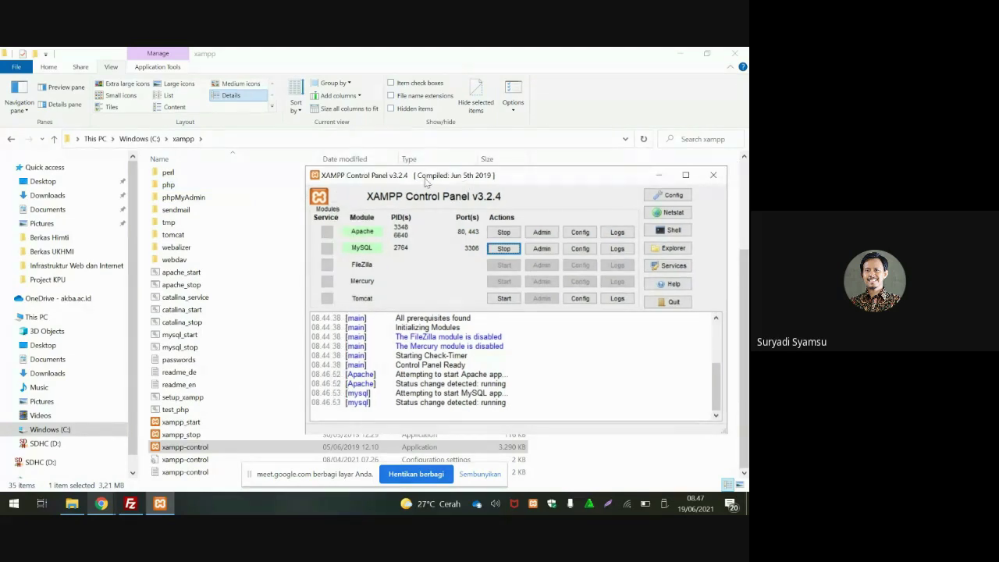
pyautogui.click(102, 504)
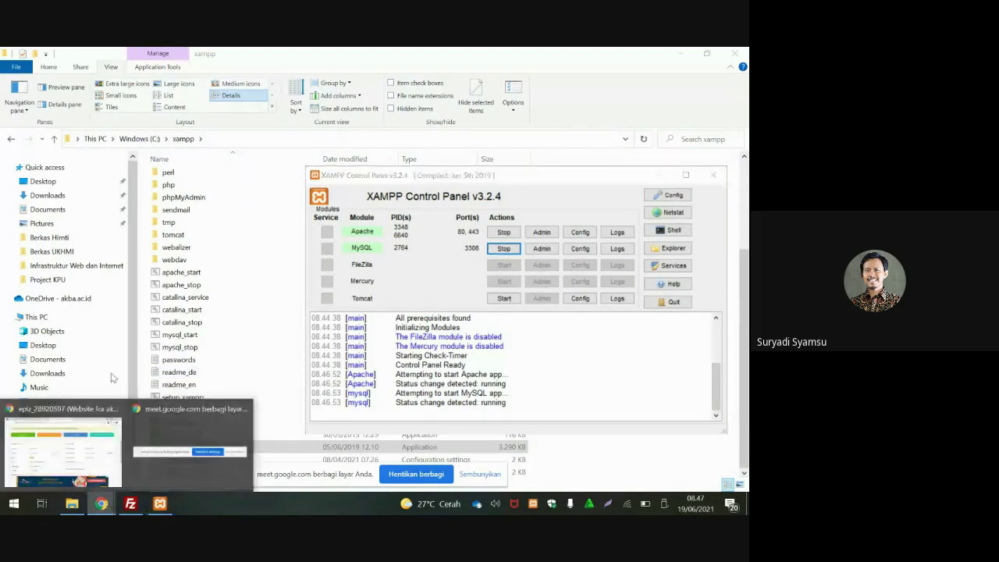
# Load localhost/siskes in a new tab and open its public/ folder.
pyautogui.click(62, 441)
pyautogui.click(437, 56)
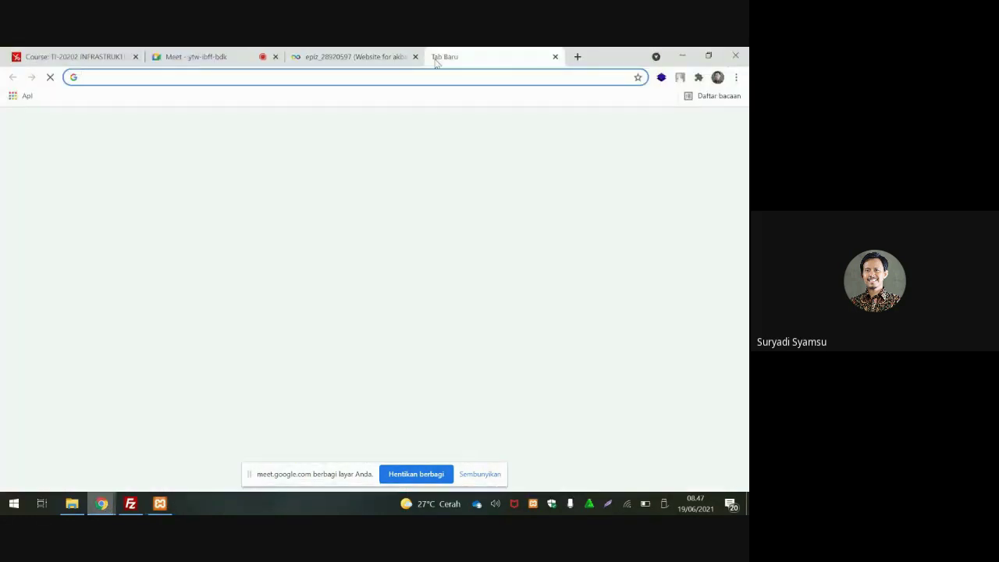
pyautogui.write('localhost')
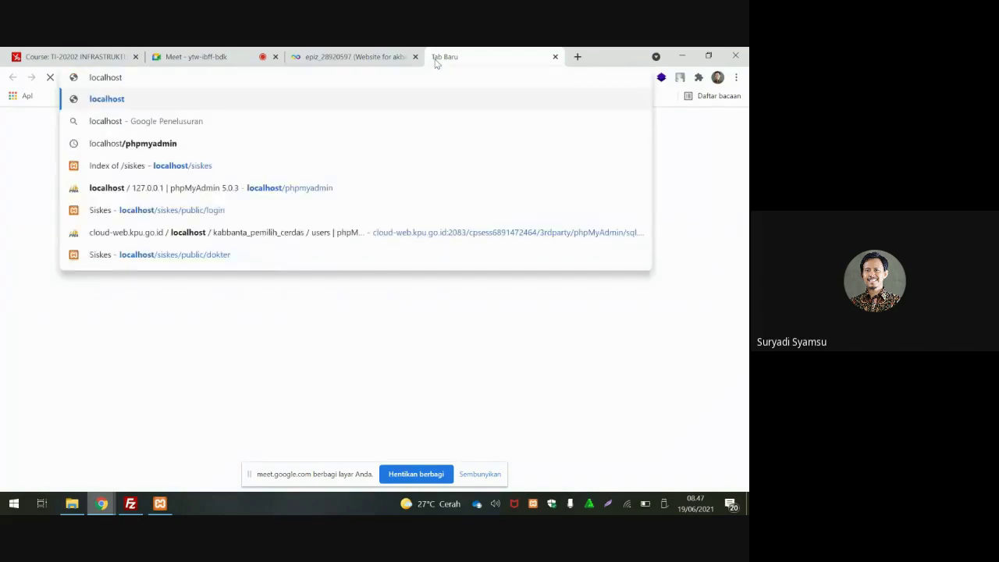
pyautogui.write('/siskes')
pyautogui.press('Return')
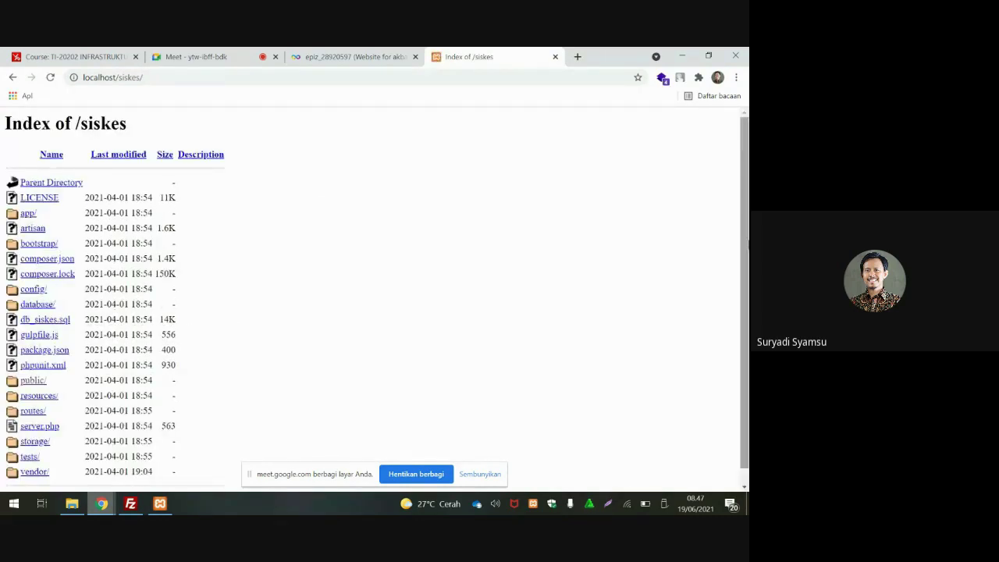
pyautogui.scroll(-1, 468, 273)
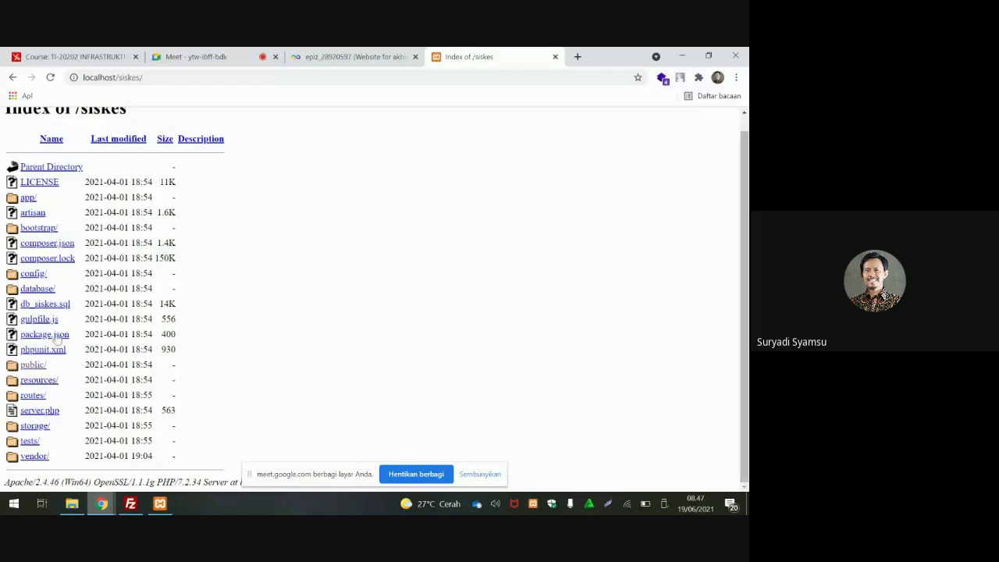
pyautogui.click(25, 371)
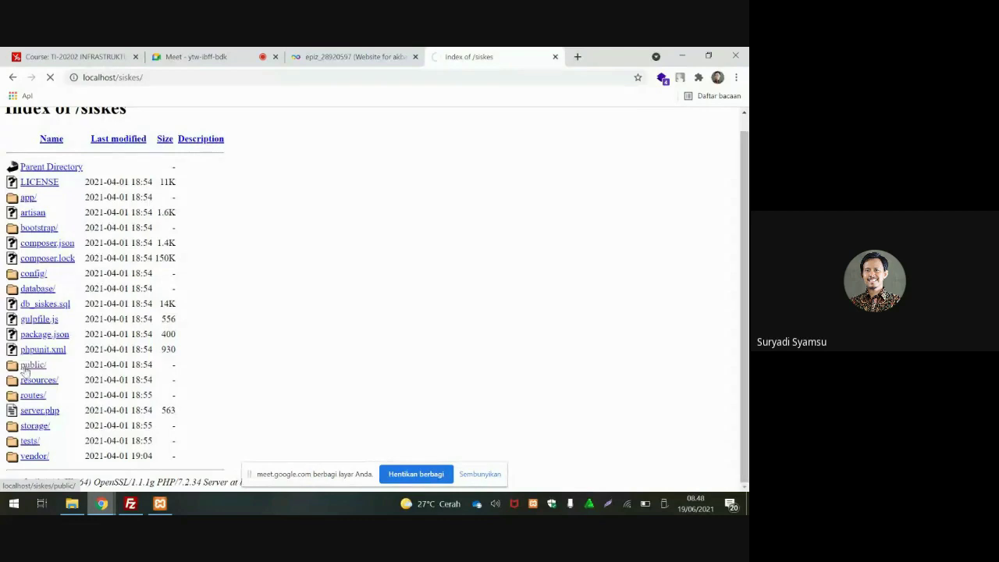
# Move the XAMPP panel aside, check the siskes login page, and open a new tab.
pyautogui.click(159, 504)
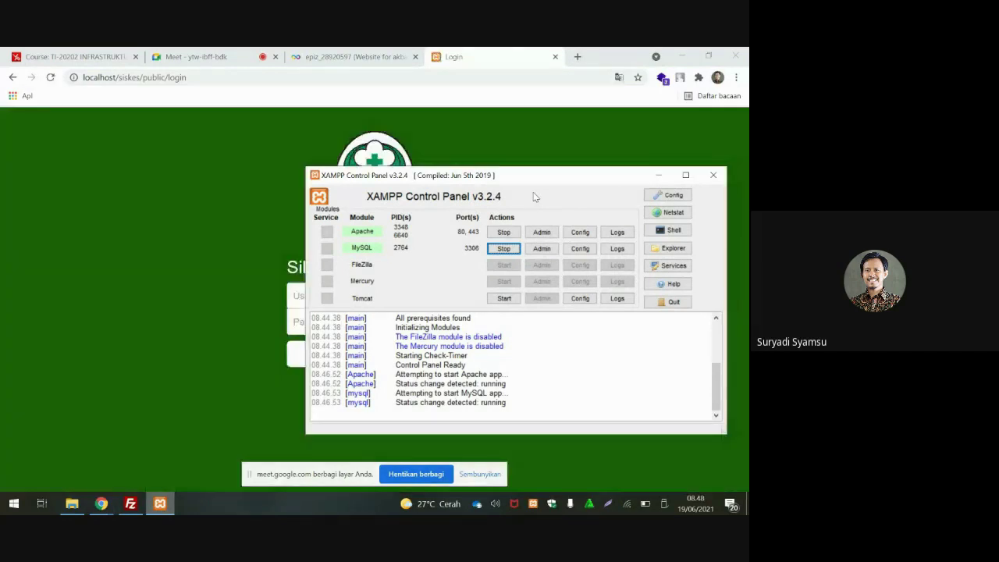
pyautogui.moveTo(493, 179); pyautogui.dragTo(666, 174)
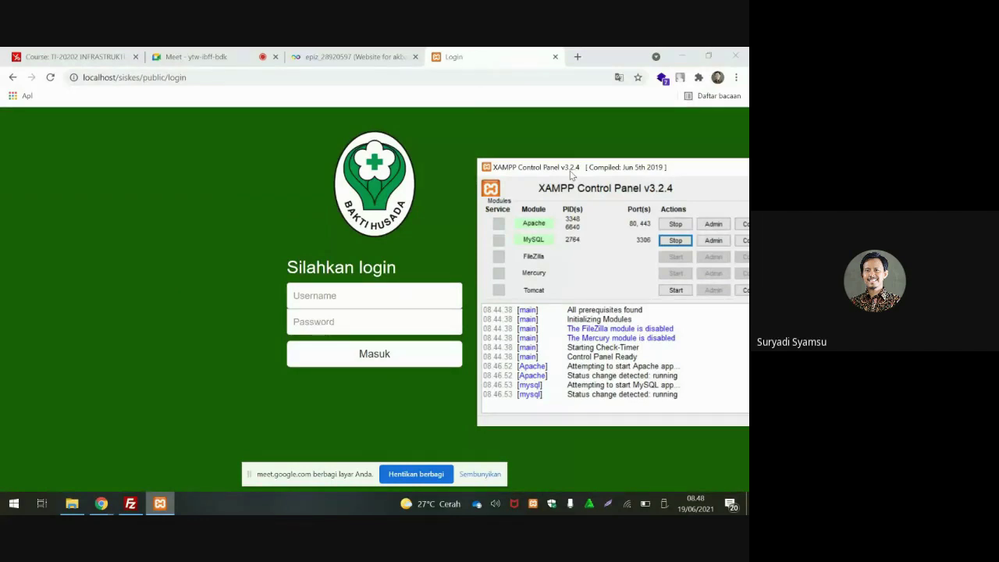
pyautogui.click(321, 294)
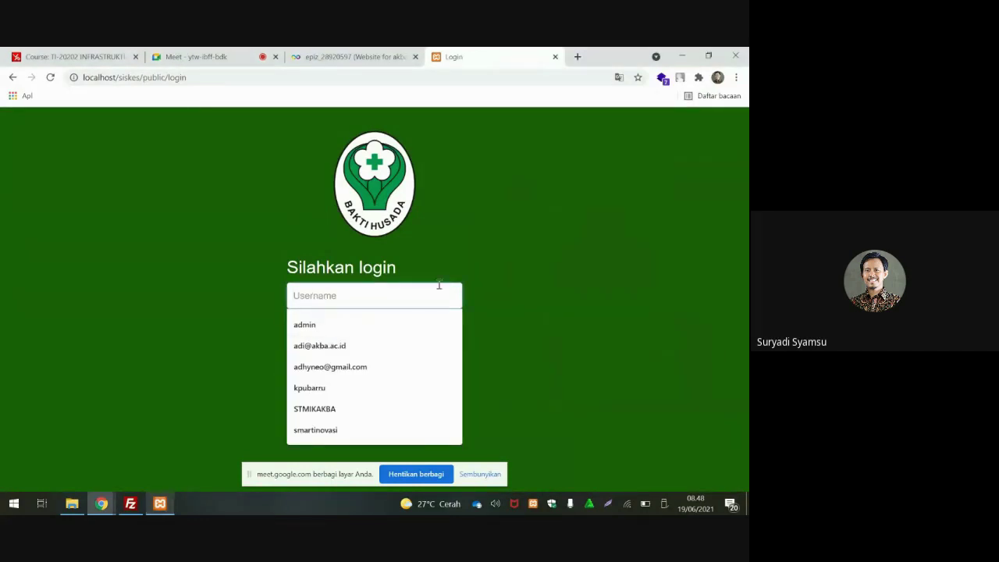
pyautogui.click(319, 294)
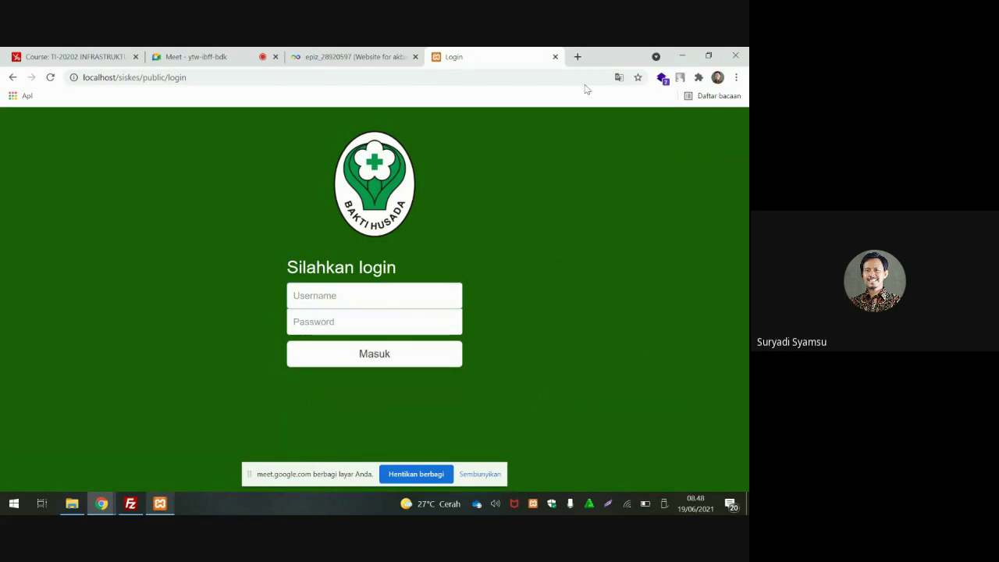
pyautogui.click(578, 57)
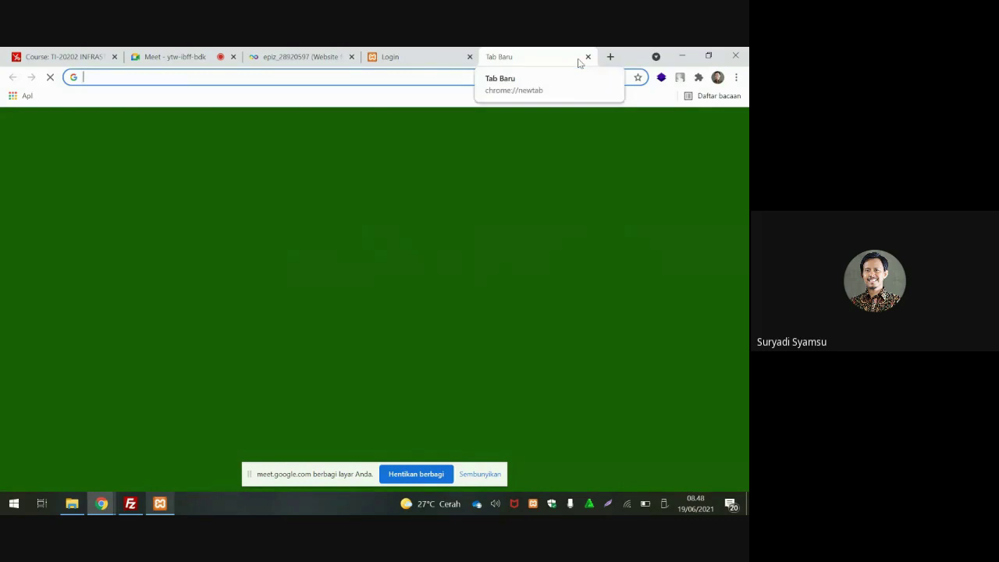
# Enter localhost/phpmyadmin in the new tab's address bar and reselect the address.
pyautogui.write('localhost')
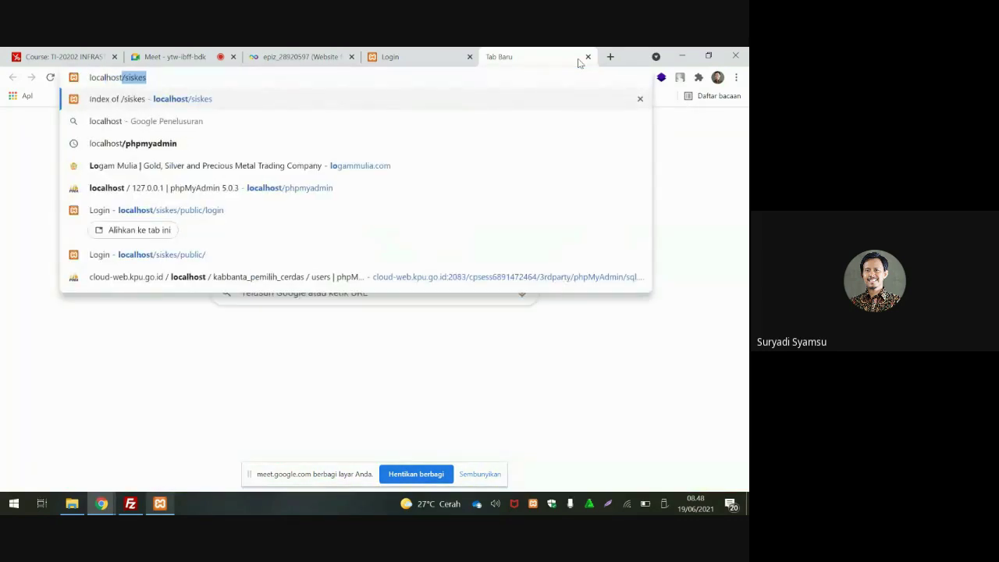
pyautogui.write('/phpmyad')
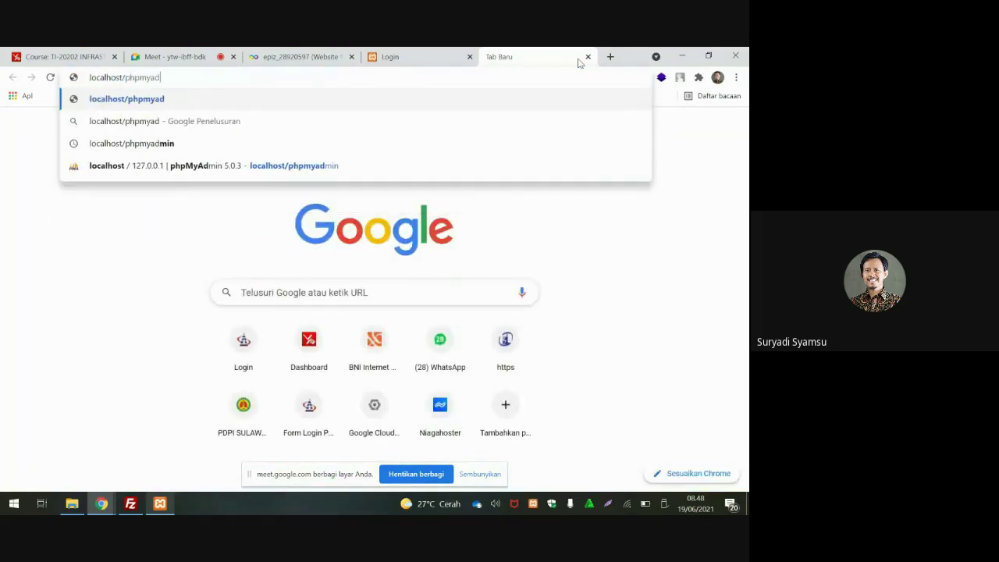
pyautogui.write('min')
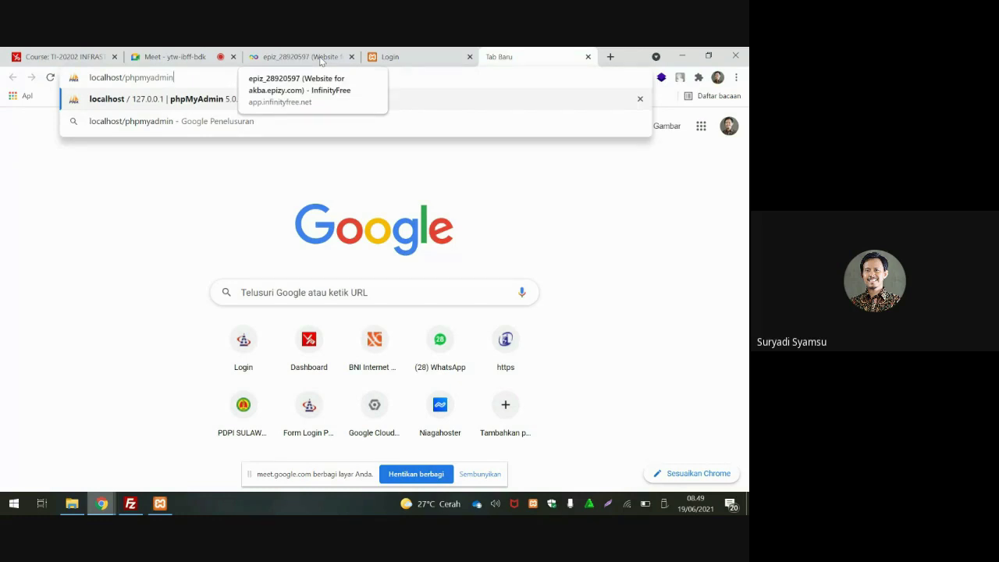
pyautogui.press('Return')
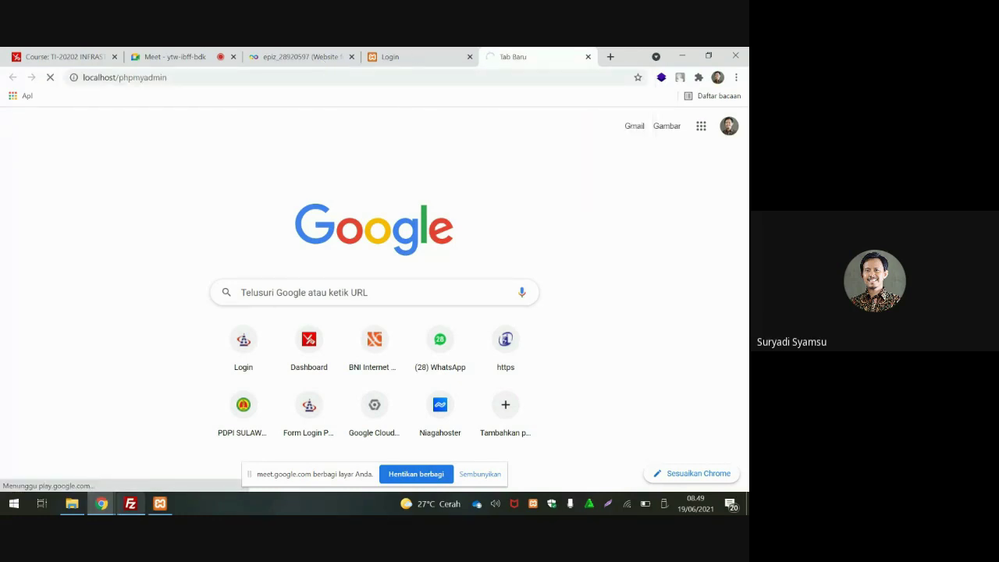
pyautogui.click(210, 76)
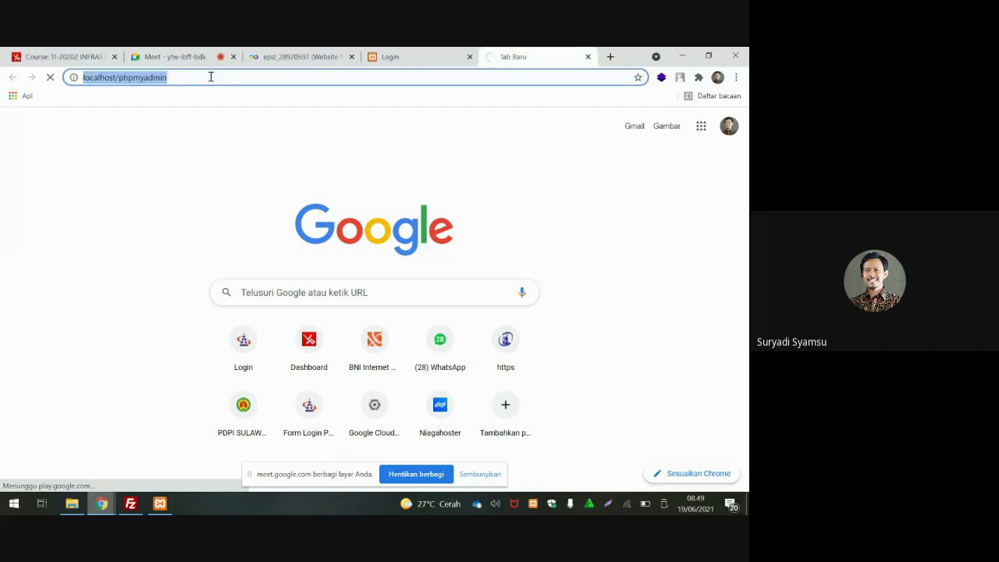
pyautogui.click(210, 76)
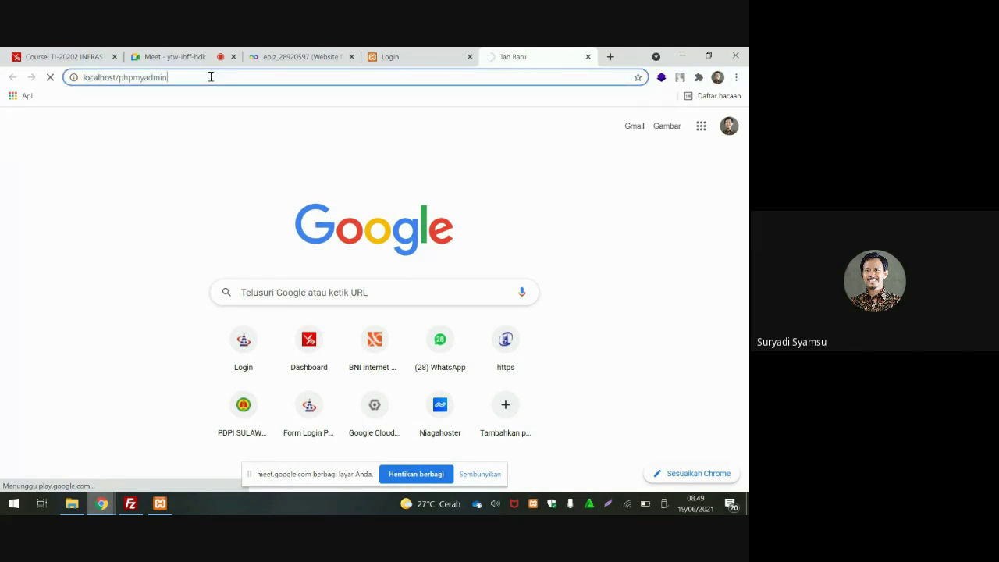
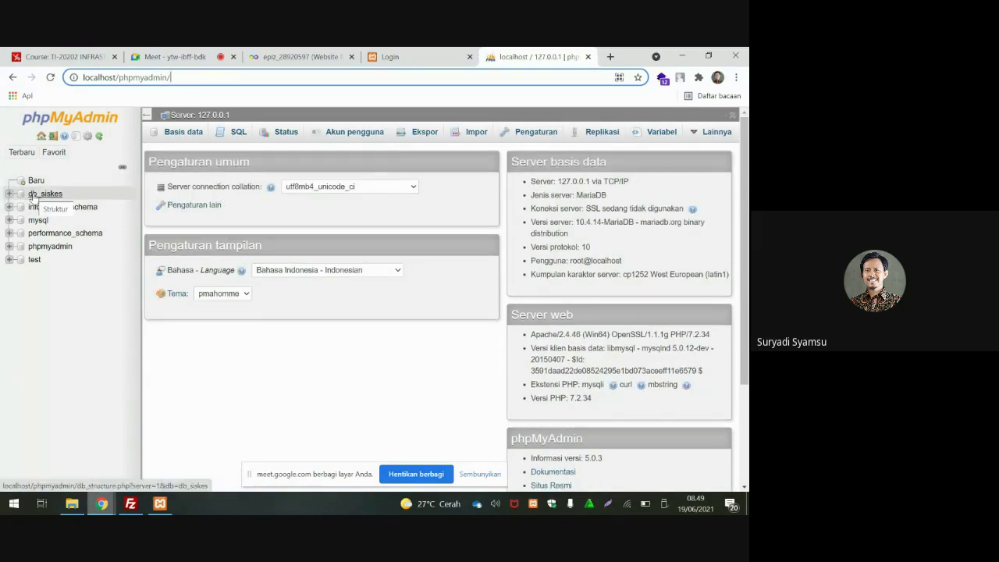
# List the local databases in phpMyAdmin and check the XAMPP Control Panel before minimizing it.
pyautogui.click(178, 135)
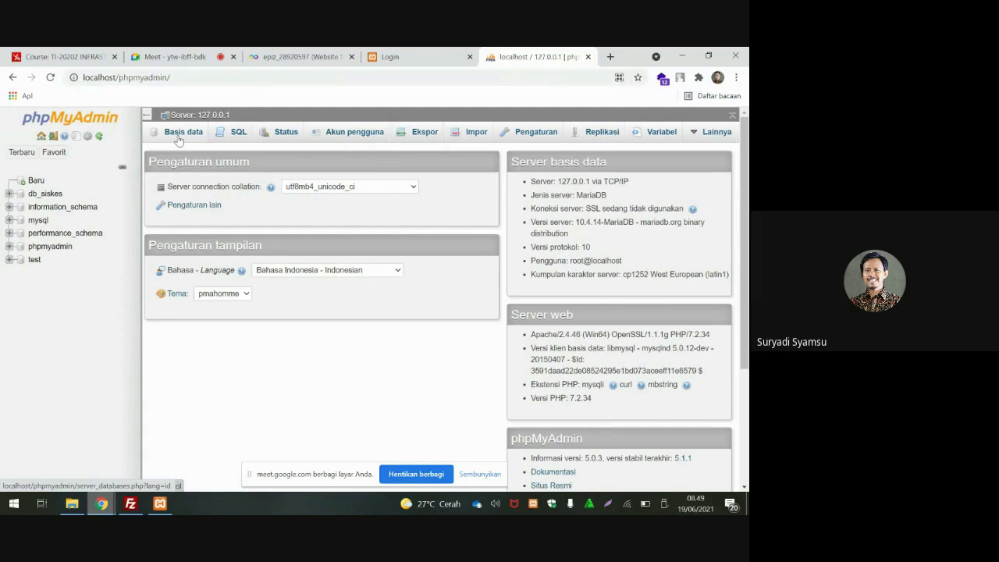
pyautogui.click(158, 505)
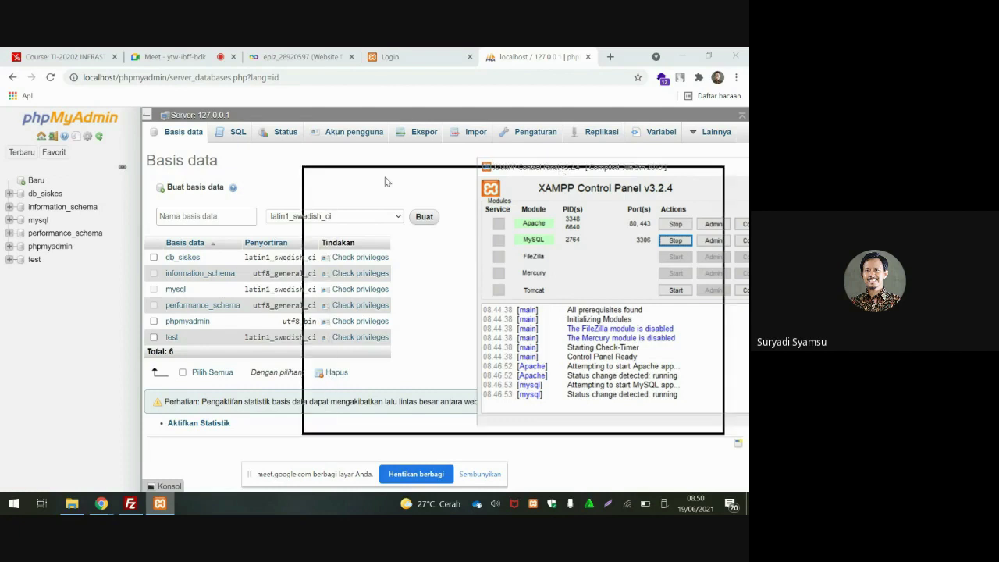
pyautogui.moveTo(560, 174); pyautogui.dragTo(346, 173)
pyautogui.click(625, 178)
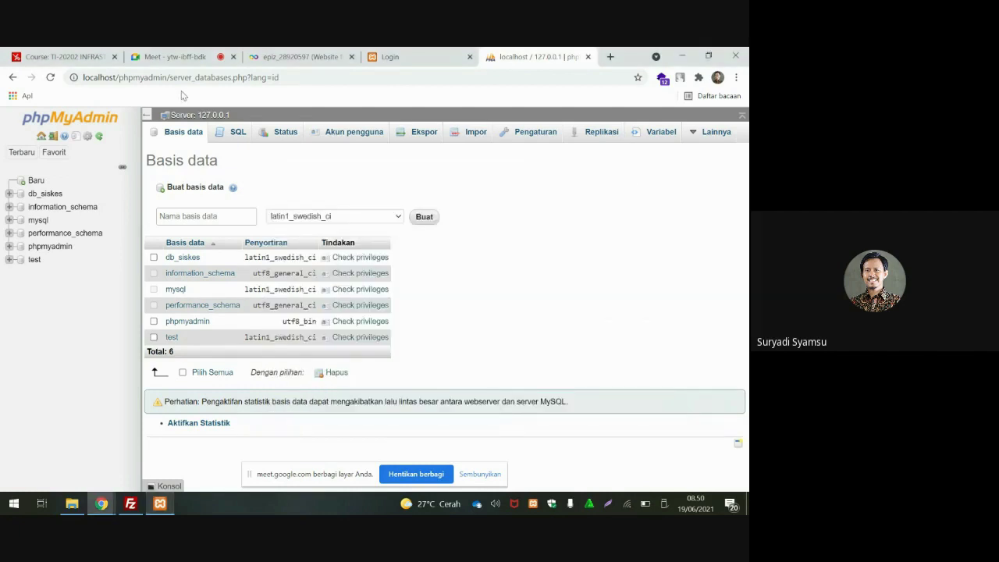
# Open the db_siskes database structure, then move to the InfinityFree account page.
pyautogui.click(37, 195)
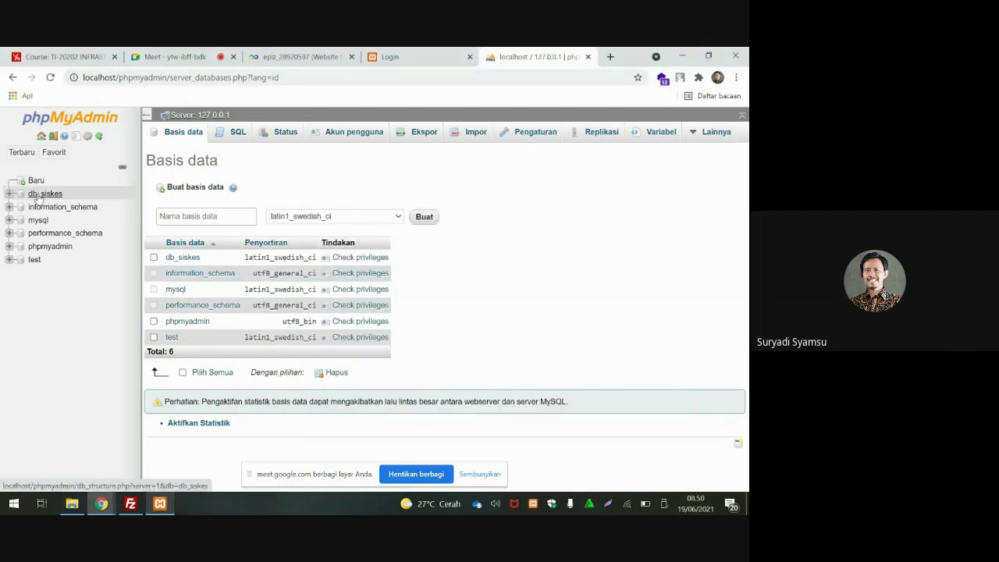
pyautogui.click(402, 56)
pyautogui.click(515, 57)
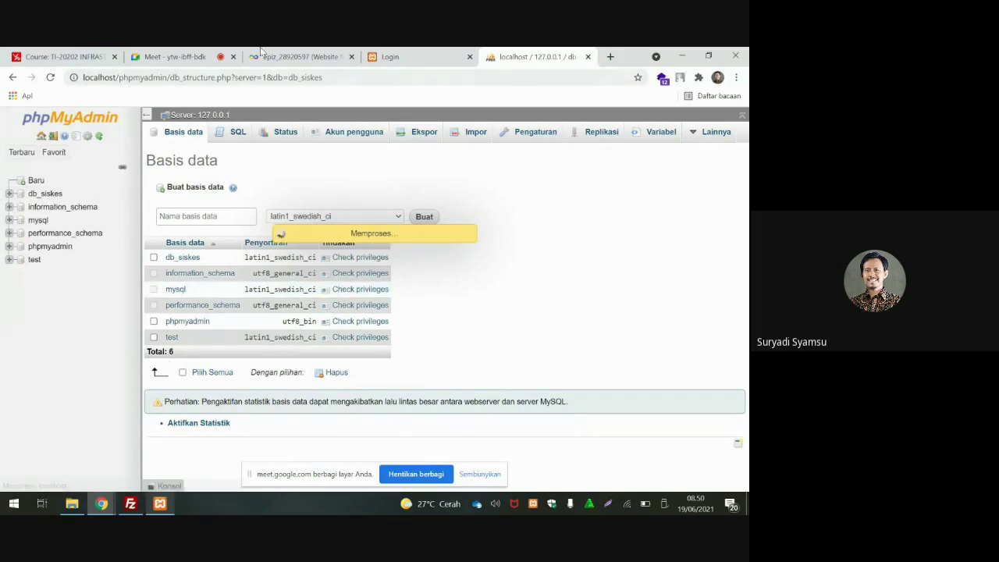
pyautogui.click(282, 54)
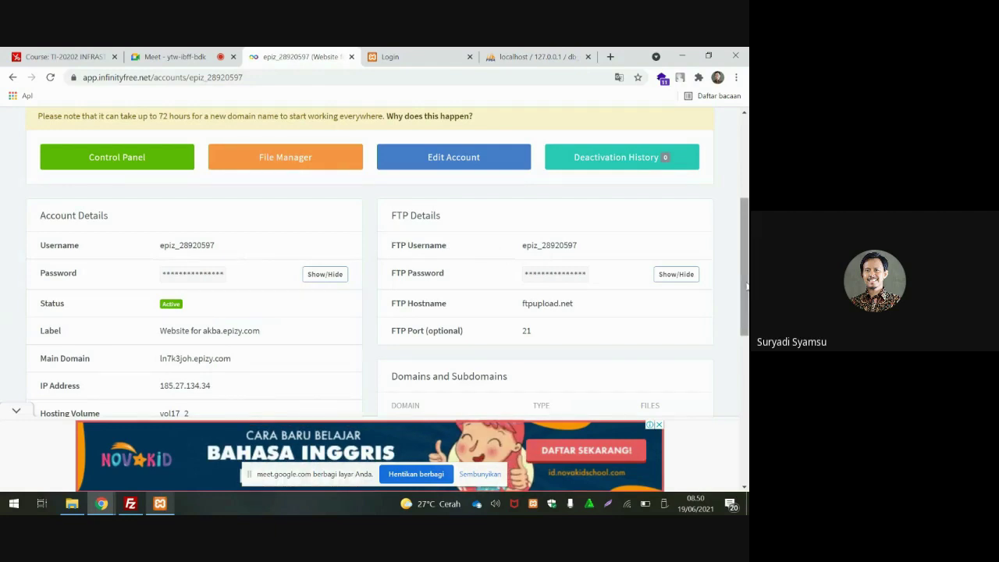
# Scroll to InfinityFree's MySQL Details and copy the MySQL username, returning to XAMPP.
pyautogui.moveTo(746, 286)
pyautogui.mouseDown()
pyautogui.moveTo(742, 162)
pyautogui.moveTo(744, 345)
pyautogui.mouseUp()
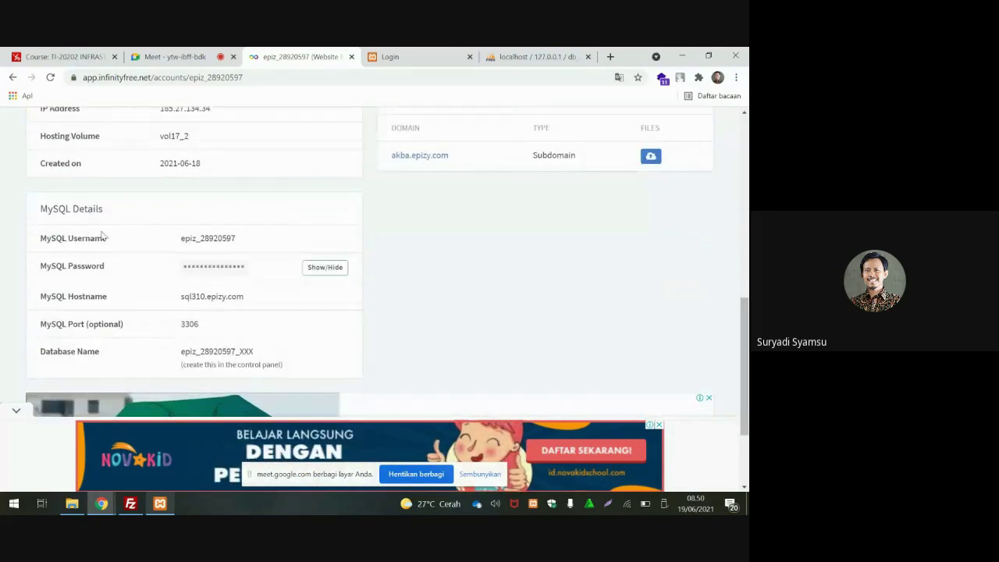
pyautogui.moveTo(43, 210); pyautogui.dragTo(111, 217)
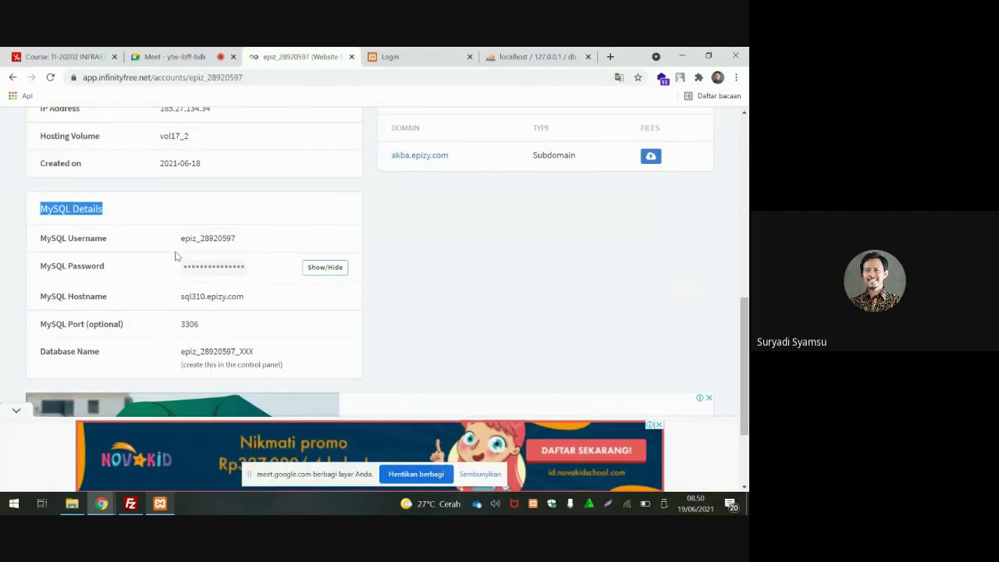
pyautogui.moveTo(180, 238); pyautogui.dragTo(236, 238)
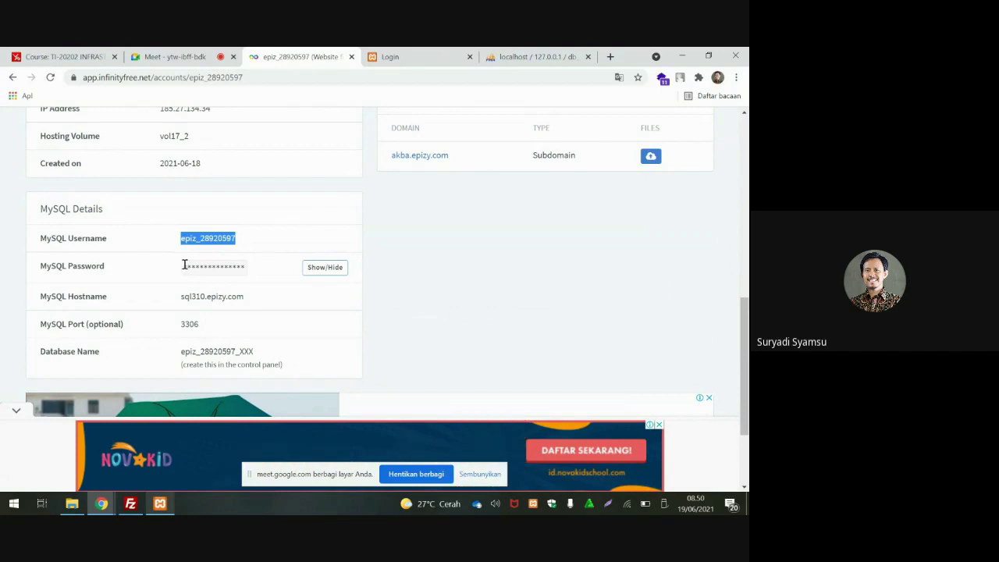
pyautogui.click(233, 268)
pyautogui.doubleClick(234, 268)
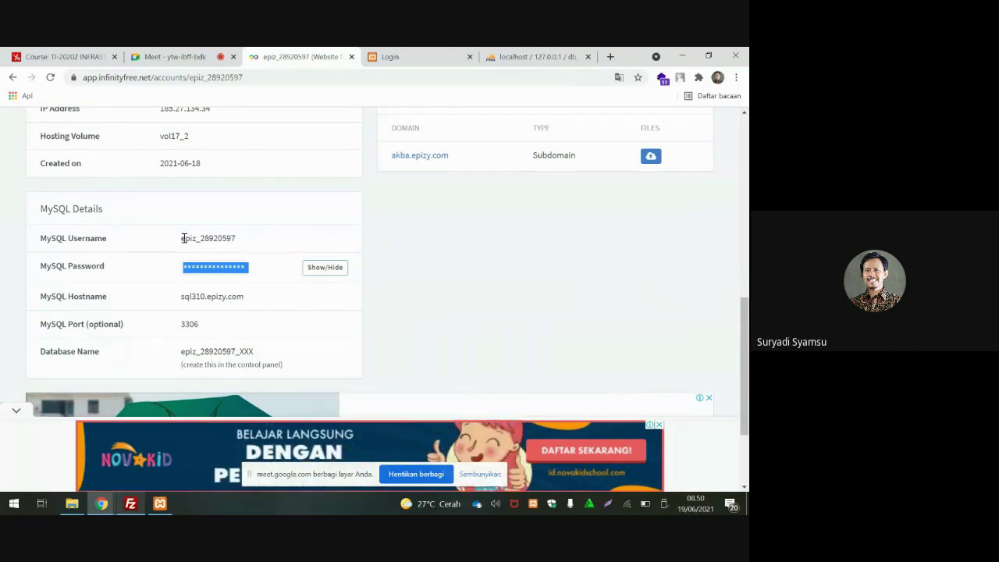
pyautogui.moveTo(181, 238); pyautogui.dragTo(245, 267)
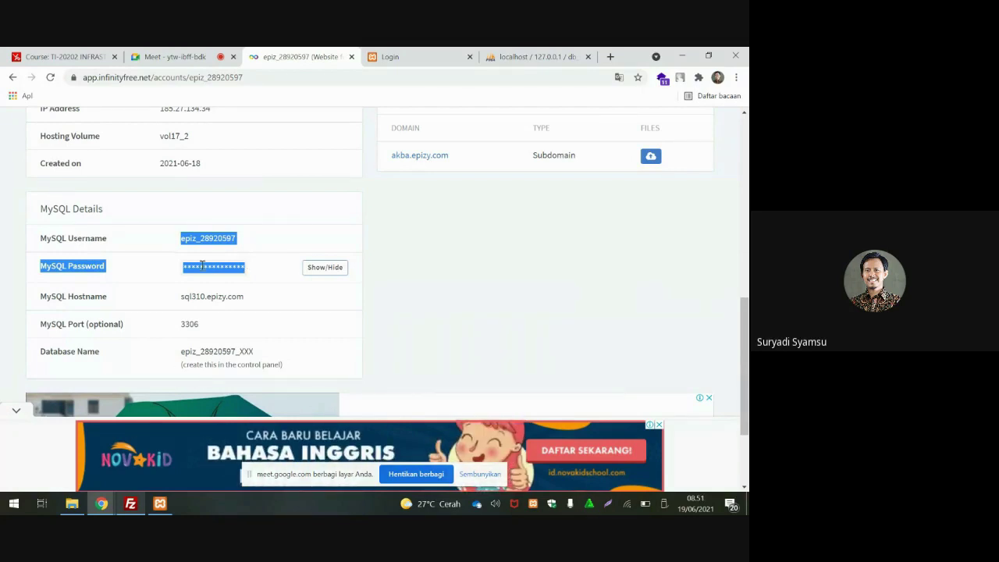
pyautogui.click(189, 238)
pyautogui.doubleClick(213, 238)
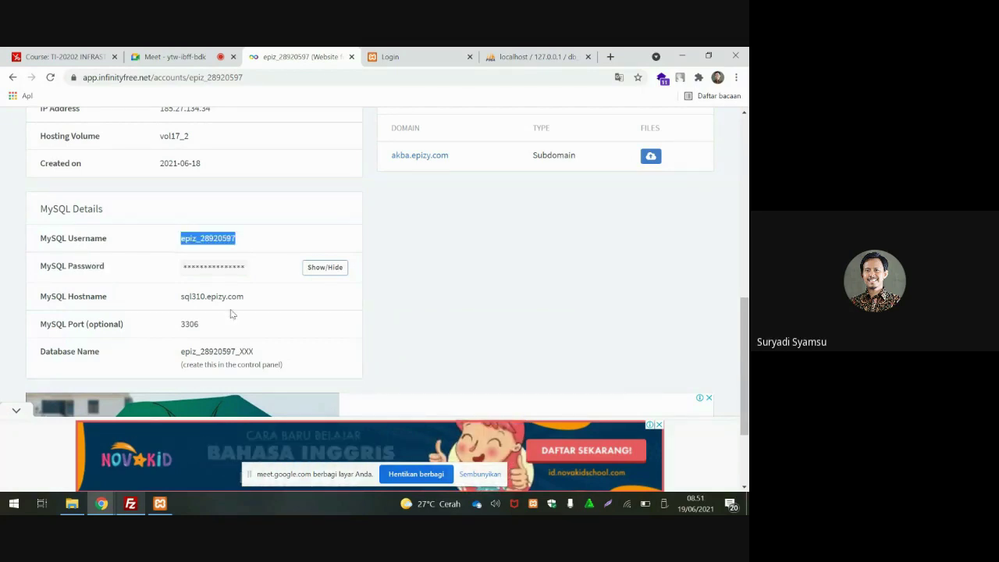
pyautogui.hotkey('alt', 'Tab')
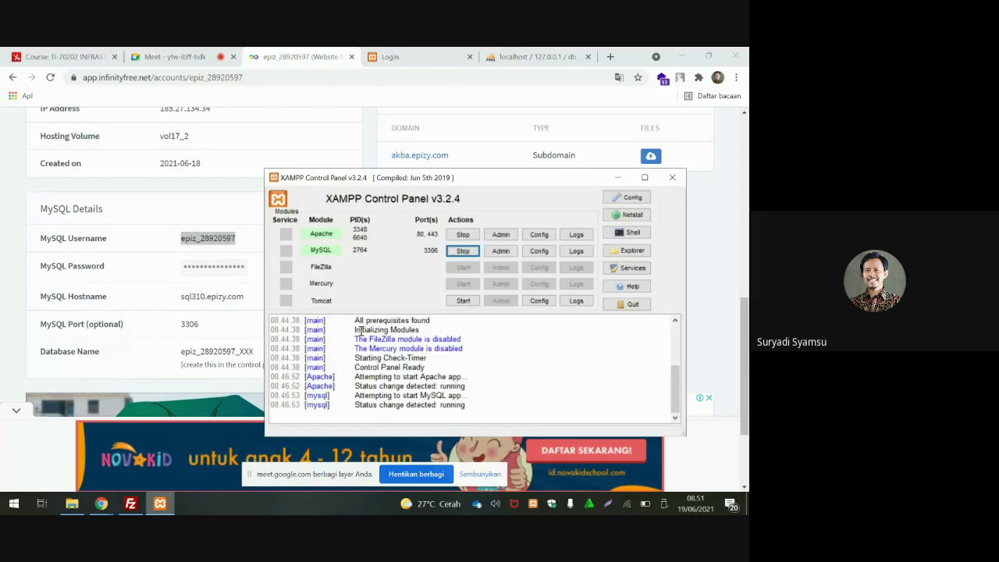
# Browse to C:\xampp\htdocs\siskes and select the .env file.
pyautogui.hotkey('alt', 'Tab')
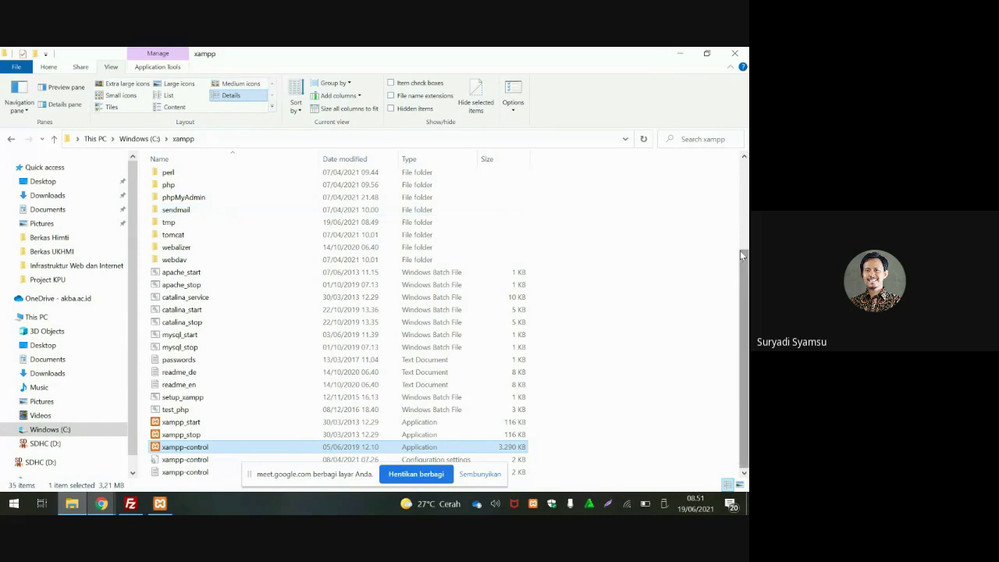
pyautogui.moveTo(741, 255); pyautogui.dragTo(739, 164)
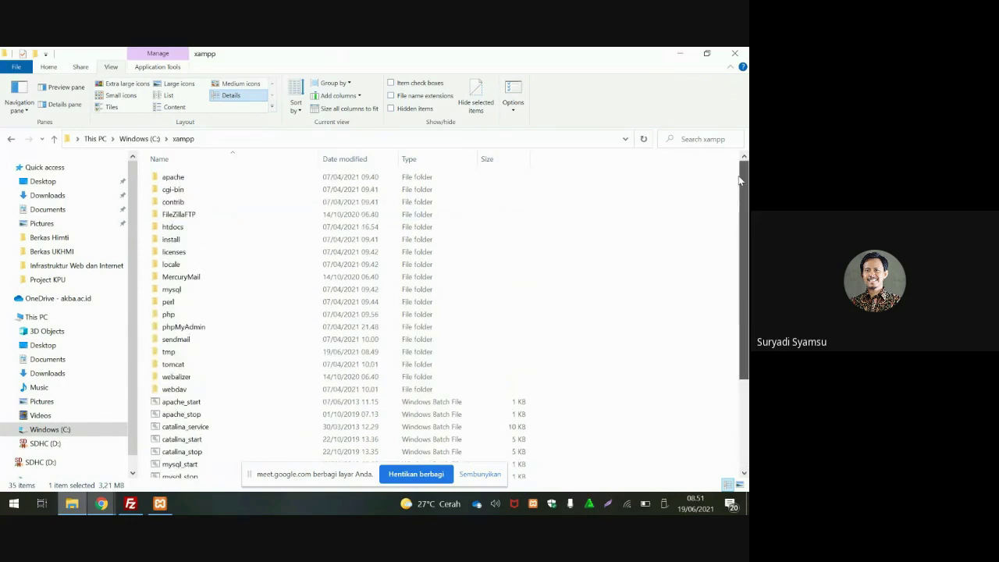
pyautogui.doubleClick(172, 227)
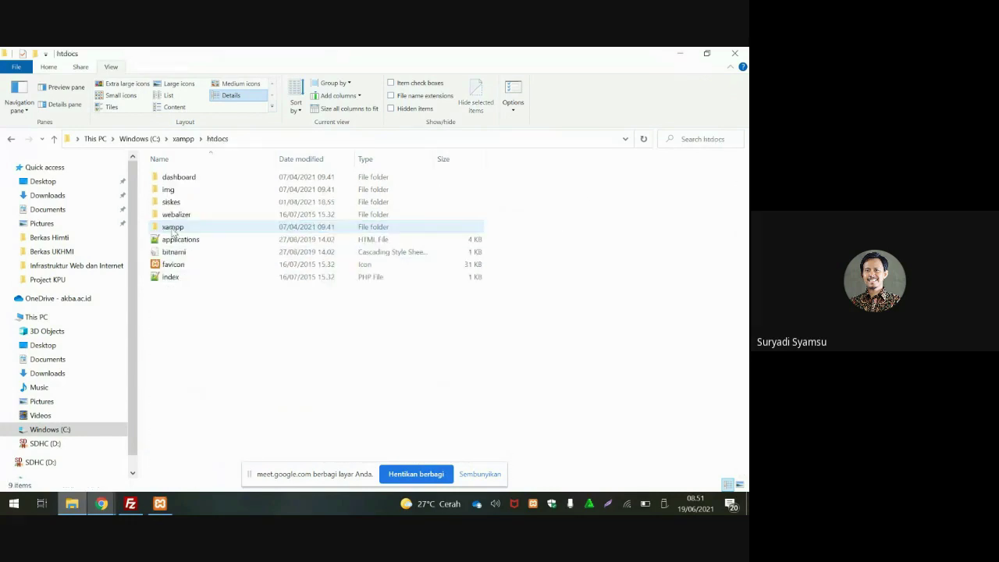
pyautogui.click(174, 203)
pyautogui.doubleClick(174, 203)
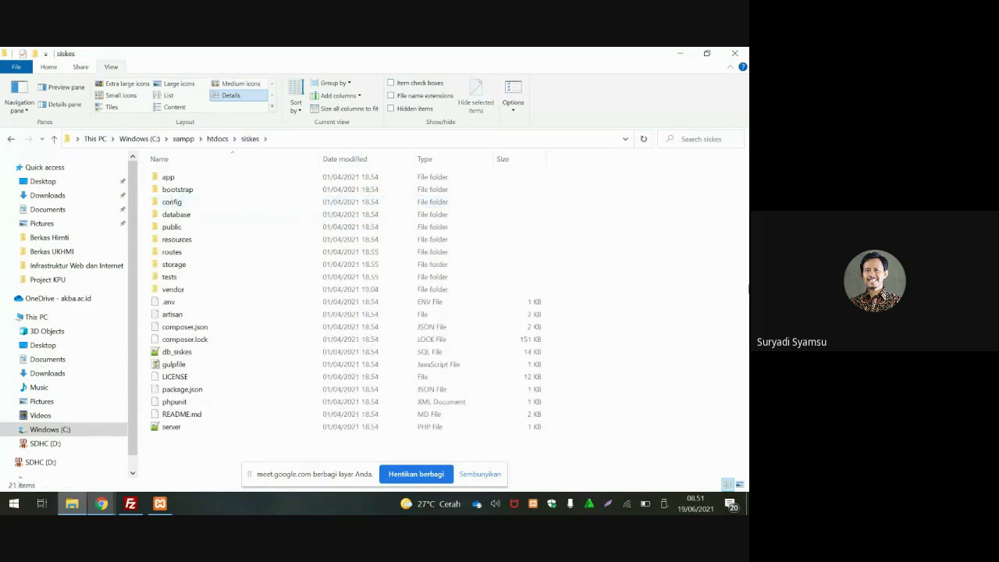
pyautogui.click(170, 305)
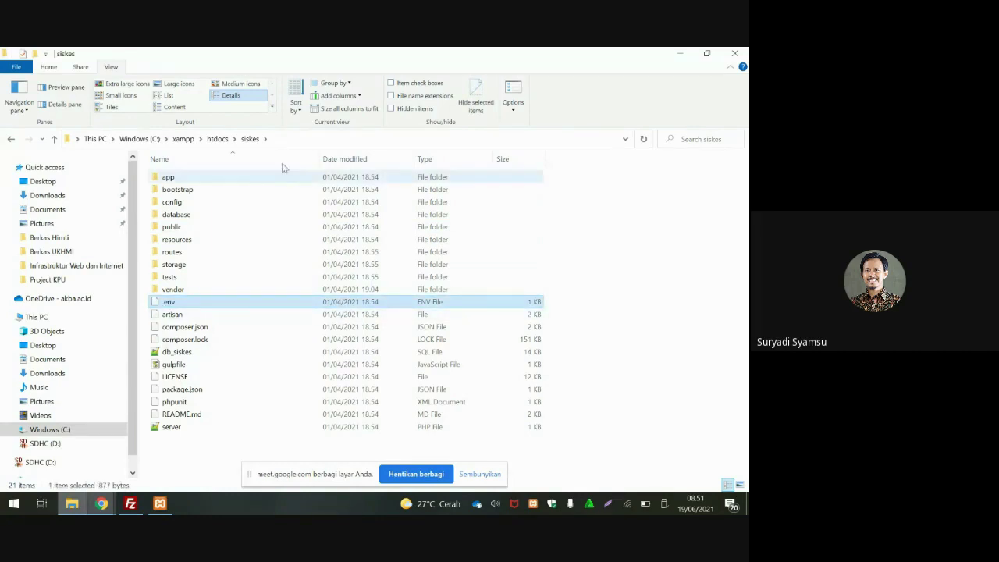
pyautogui.doubleClick(168, 305)
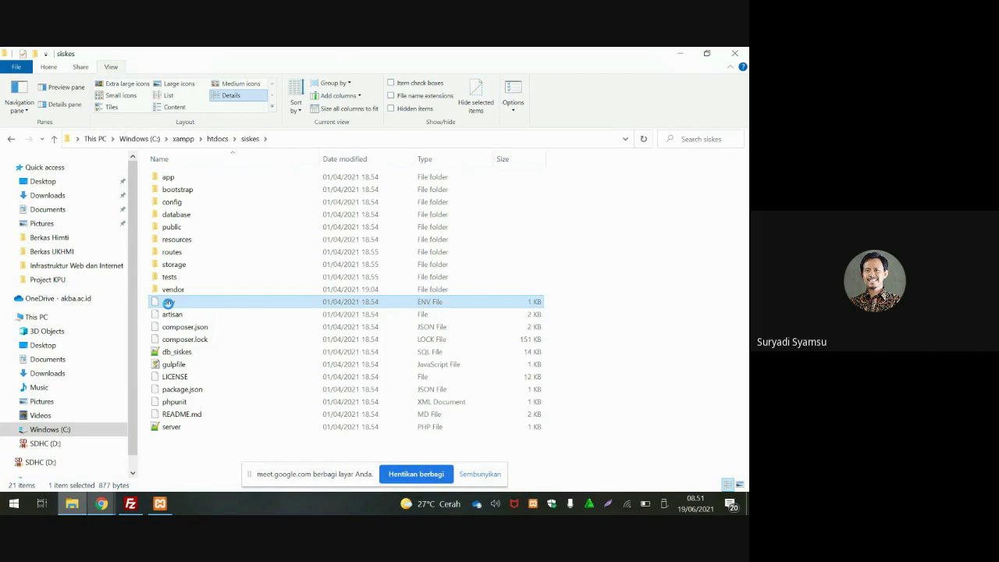
# Open .env with Notepad++, then bring the siskes login page forward.
pyautogui.rightClick(168, 303)
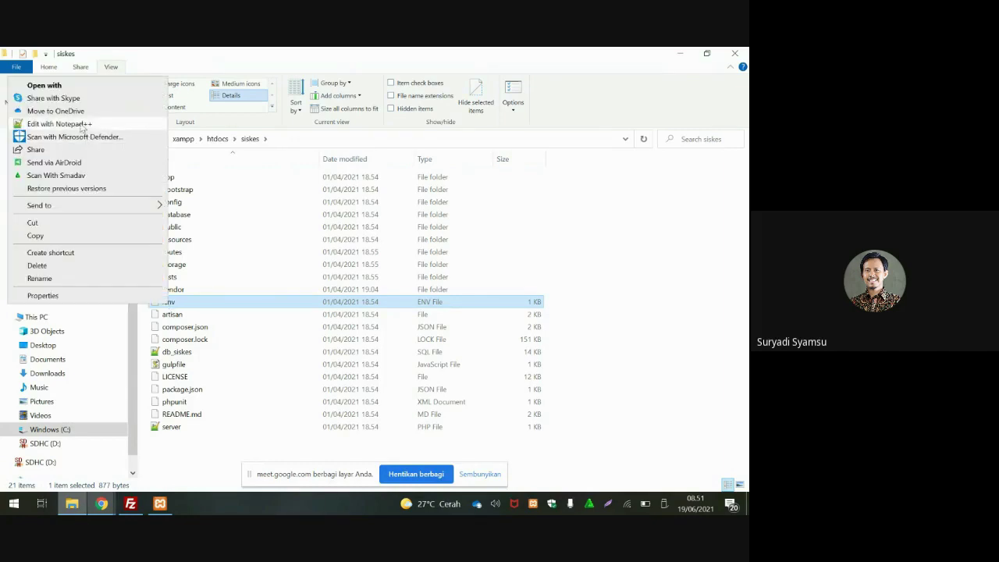
pyautogui.click(47, 121)
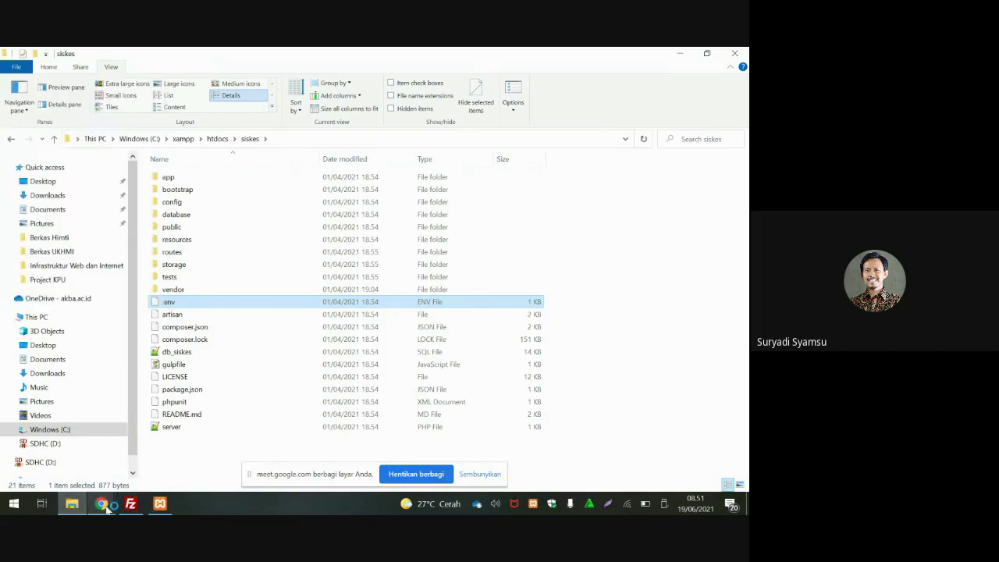
pyautogui.moveTo(102, 503)
pyautogui.click(70, 449)
pyautogui.click(429, 53)
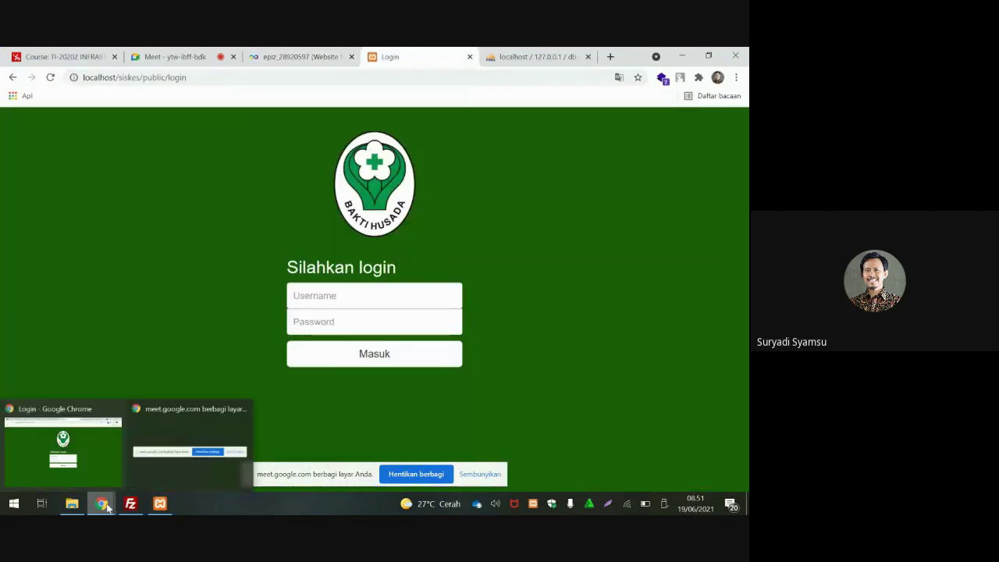
pyautogui.moveTo(189, 504)
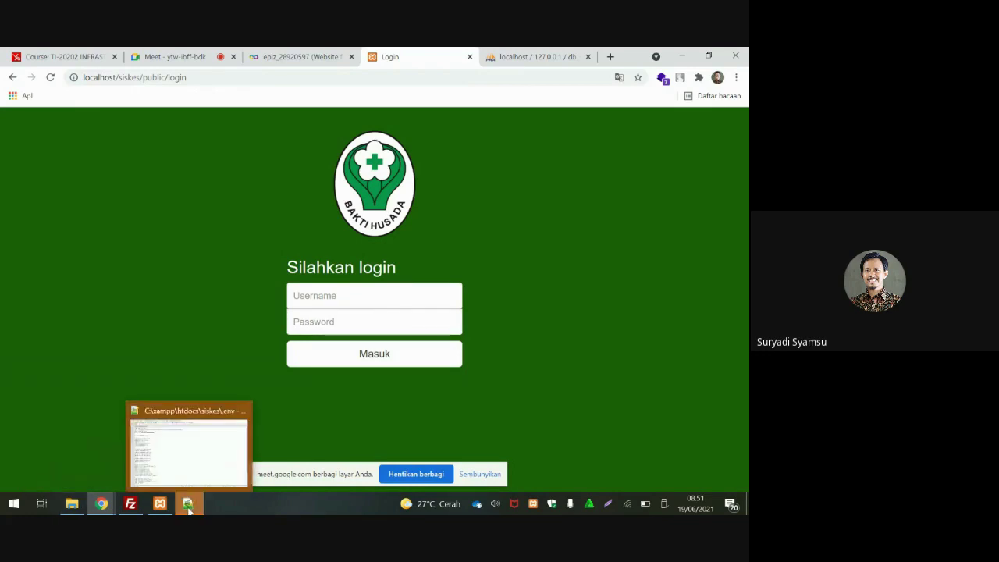
# Select the DB_USERNAME value root in .env, then return to the siskes login page.
pyautogui.click(189, 506)
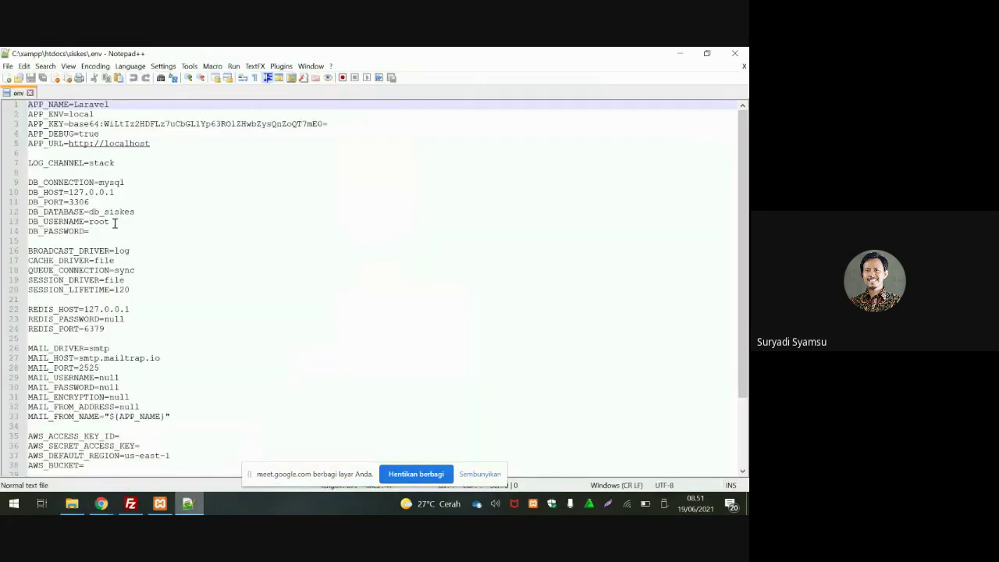
pyautogui.moveTo(114, 222); pyautogui.dragTo(29, 231)
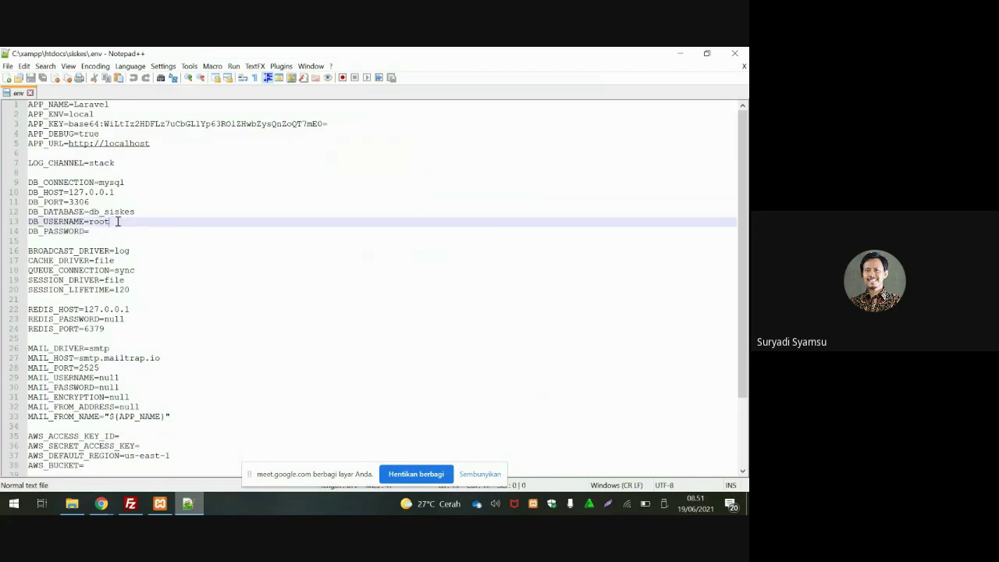
pyautogui.moveTo(114, 221); pyautogui.dragTo(88, 222)
pyautogui.moveTo(101, 504)
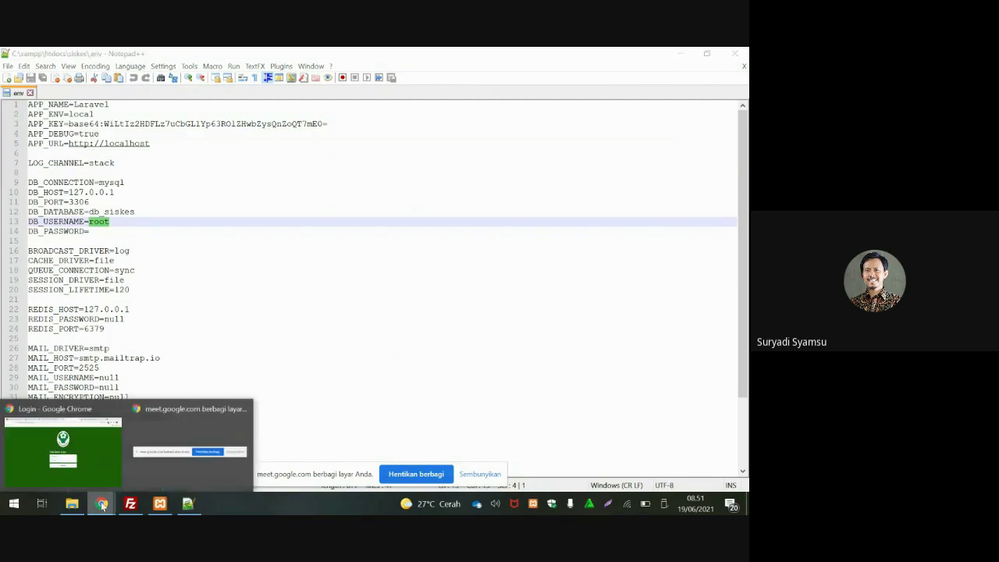
pyautogui.click(84, 437)
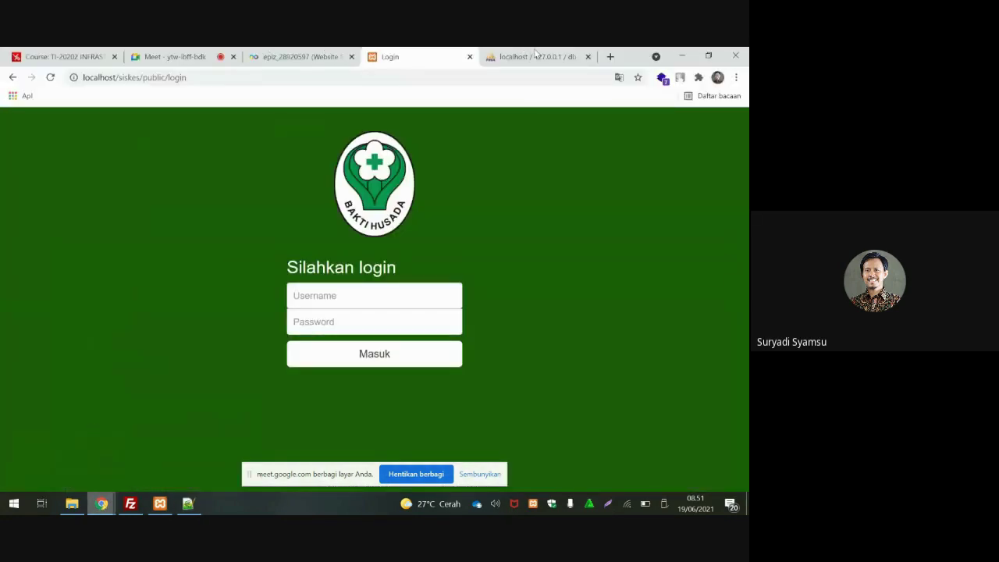
# Reveal the InfinityFree MySQL password, select the hosting username and password, then return to db_siskes.
pyautogui.click(312, 56)
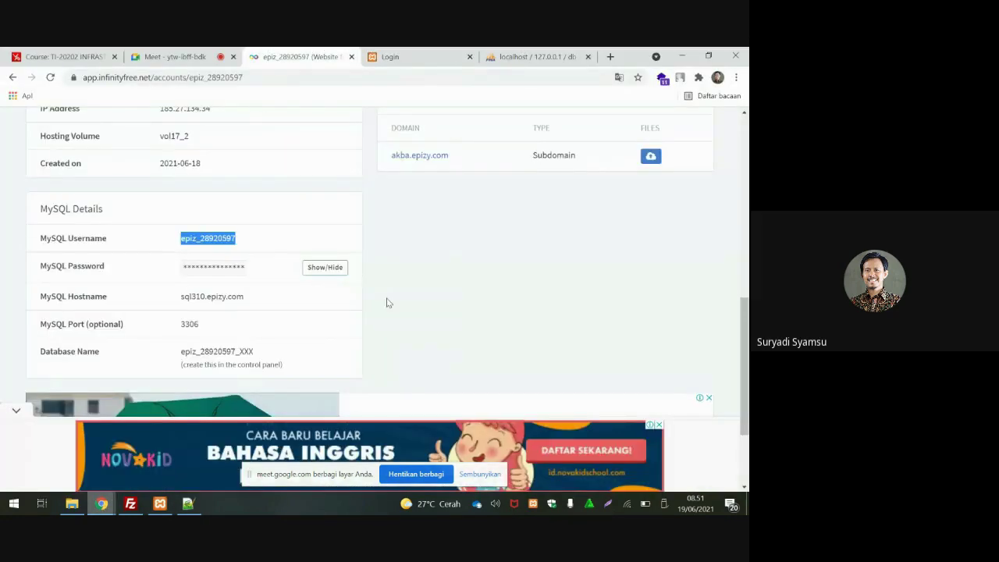
pyautogui.click(324, 267)
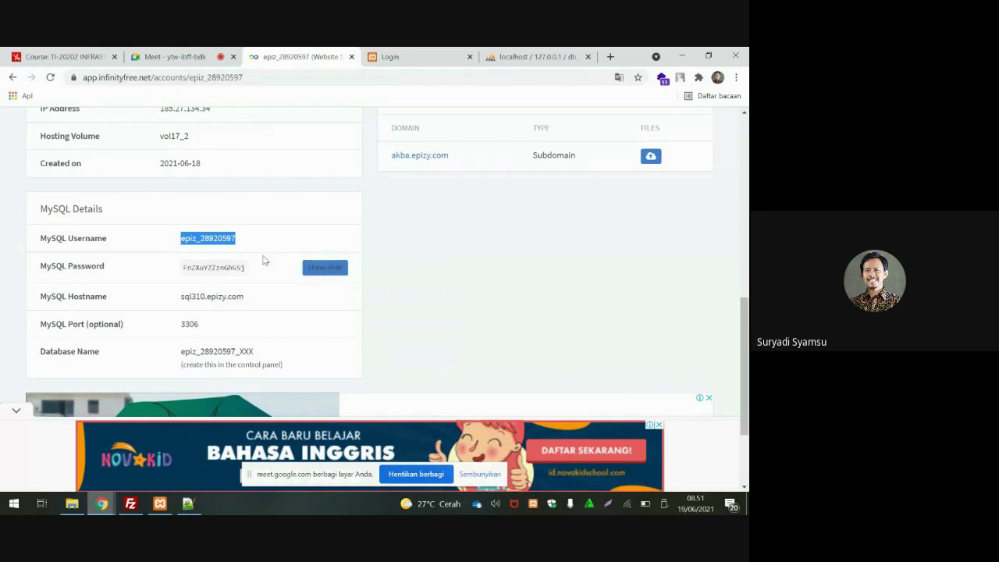
pyautogui.click(197, 240)
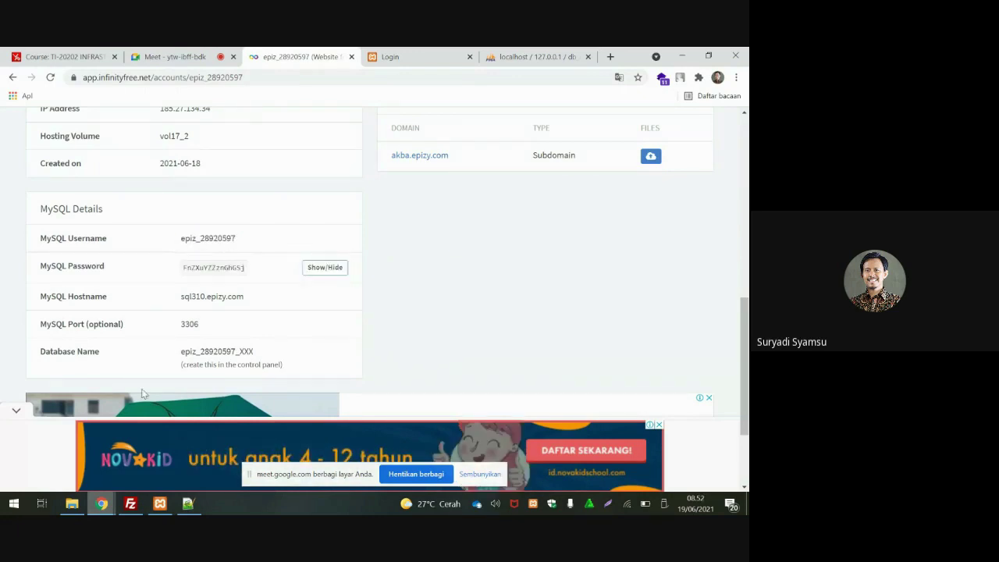
pyautogui.doubleClick(227, 240)
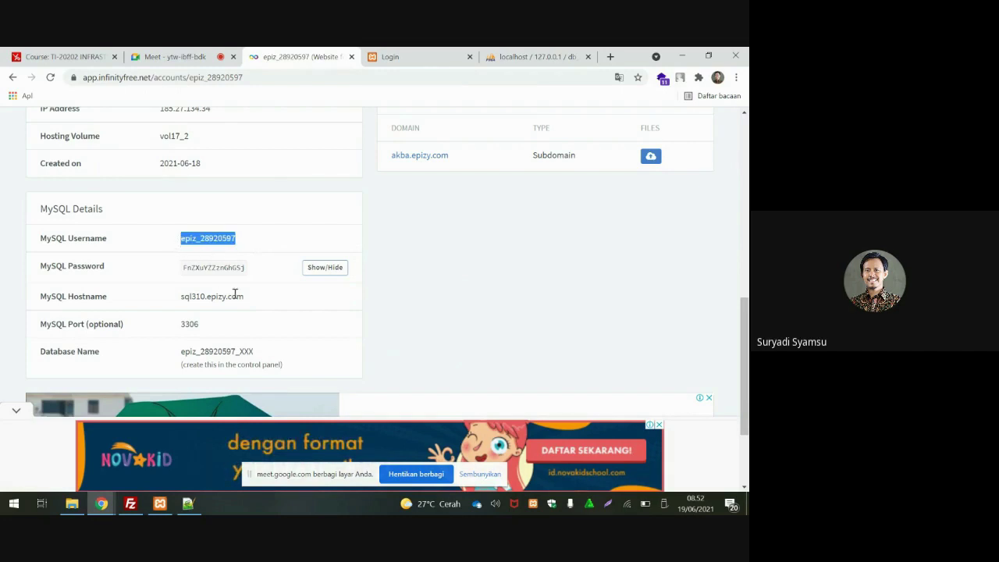
pyautogui.moveTo(246, 267); pyautogui.dragTo(186, 269)
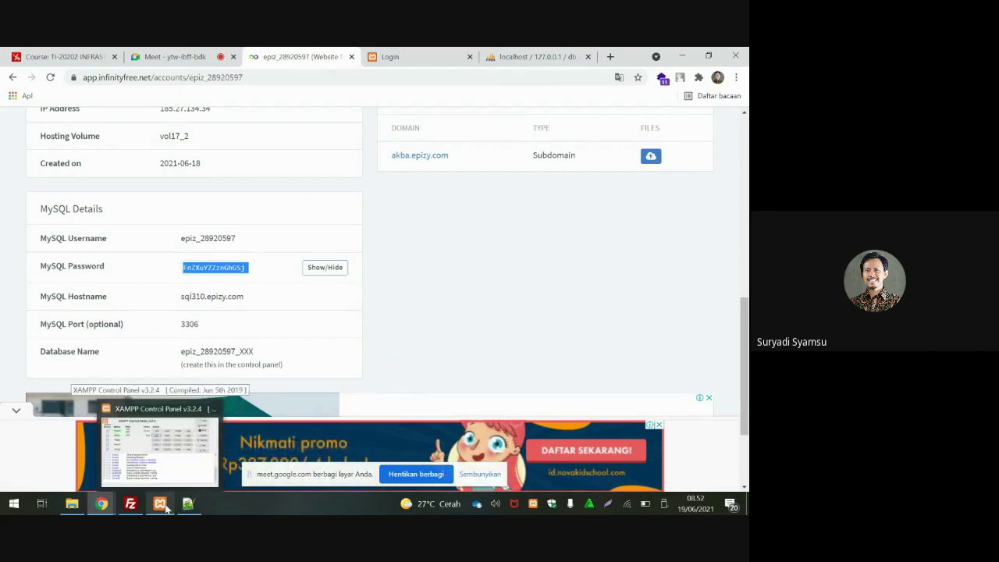
pyautogui.moveTo(102, 504)
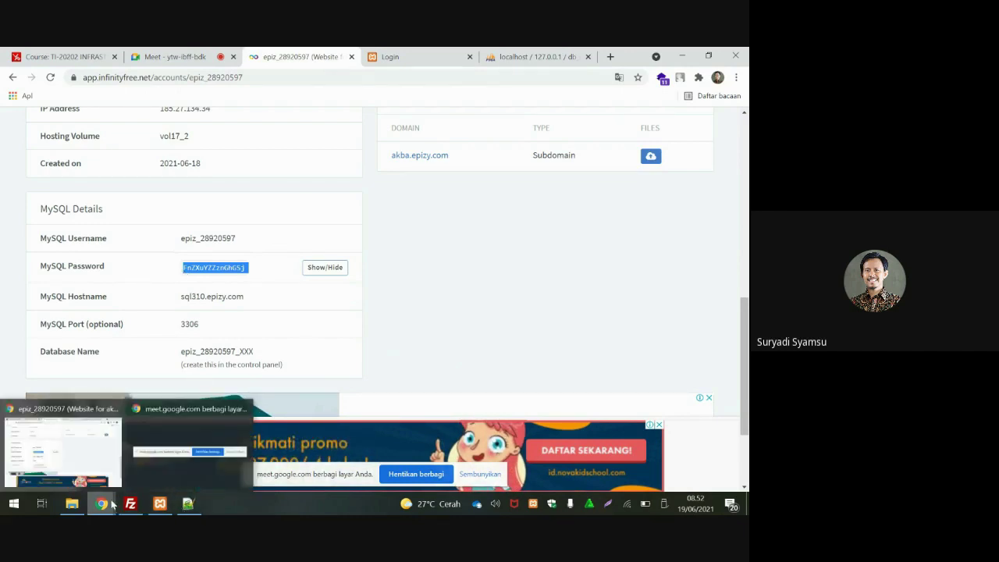
pyautogui.click(515, 57)
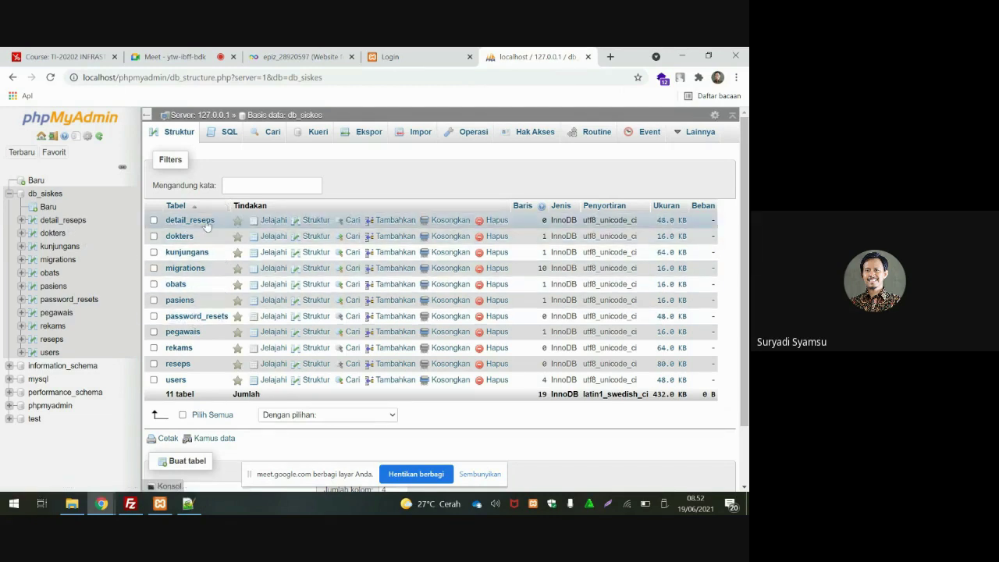
# Open the db_siskes users table showing Admin, Pemeriksaan, Apotek and Pendaftaran accounts.
pyautogui.click(409, 58)
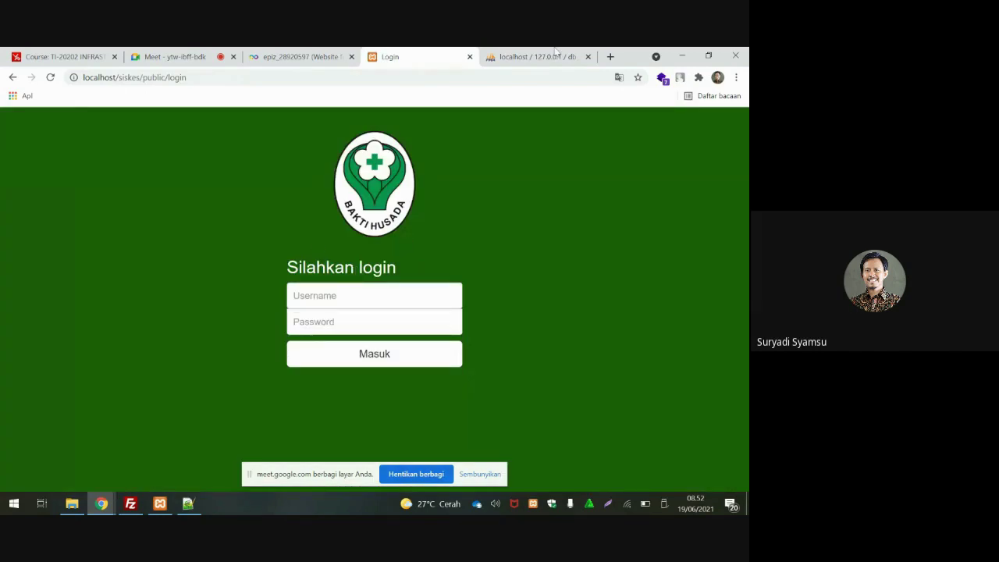
pyautogui.click(551, 55)
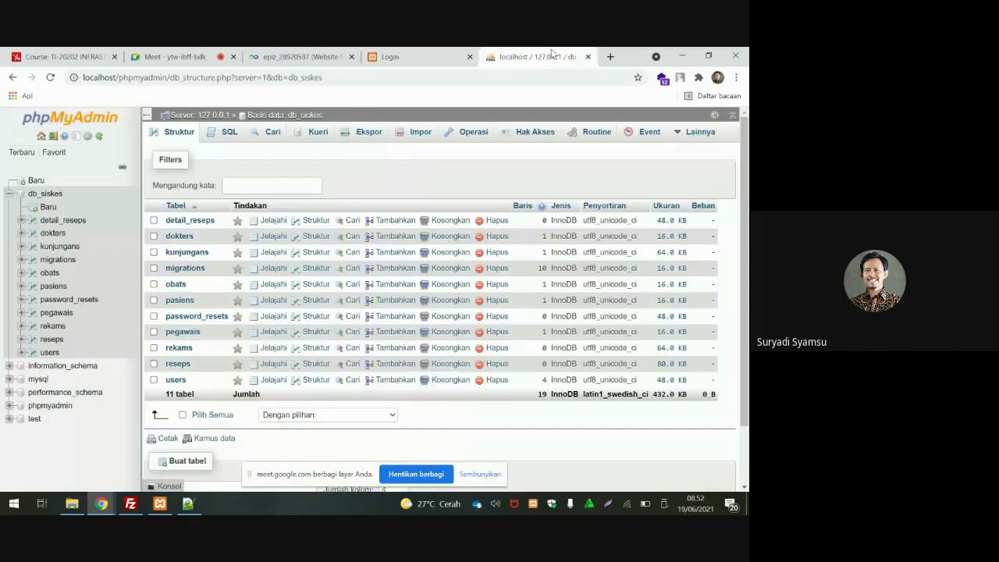
pyautogui.click(50, 352)
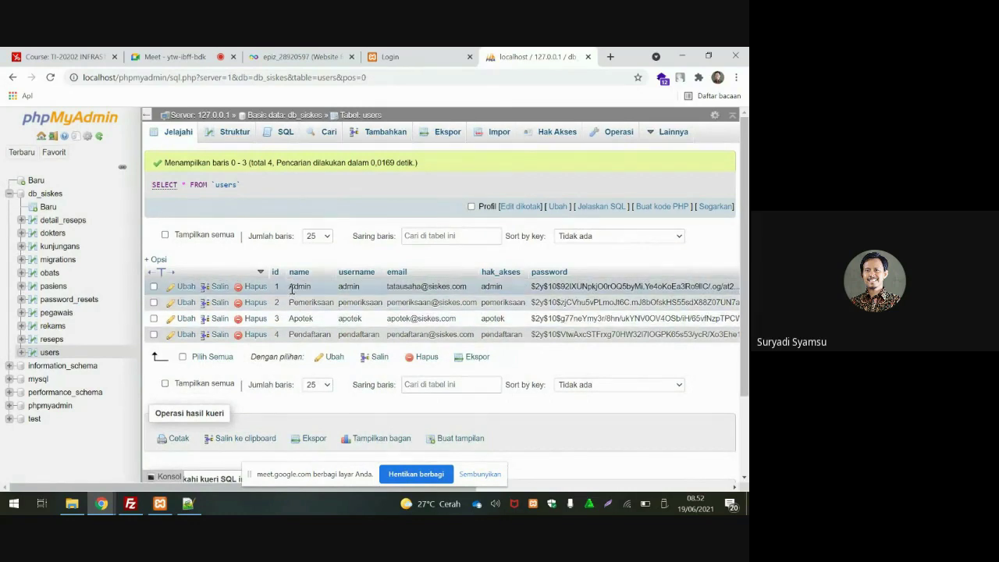
# Open the admin username cell for editing, type 'admin' into the login Username field, then return.
pyautogui.doubleClick(348, 287)
pyautogui.click(395, 57)
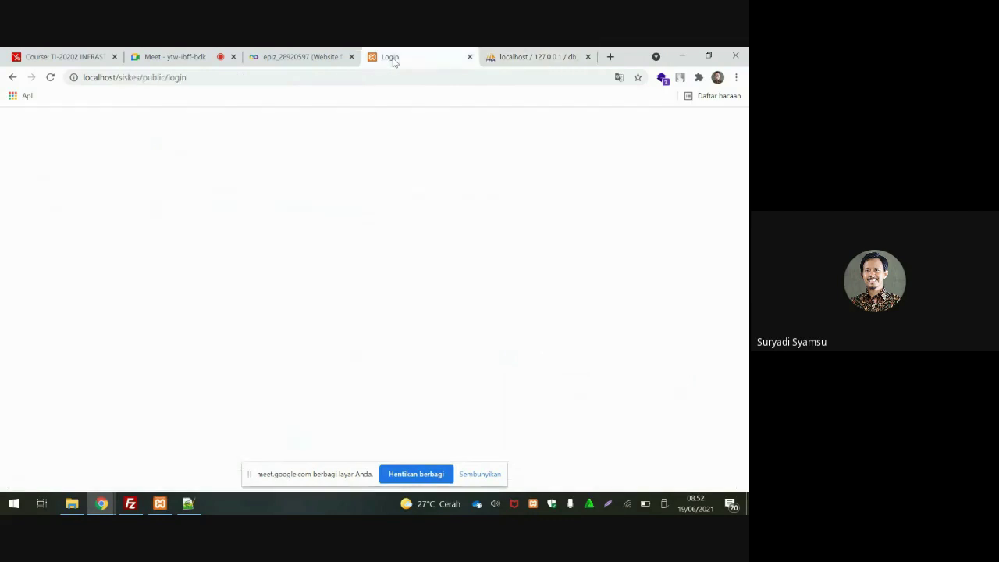
pyautogui.click(361, 297)
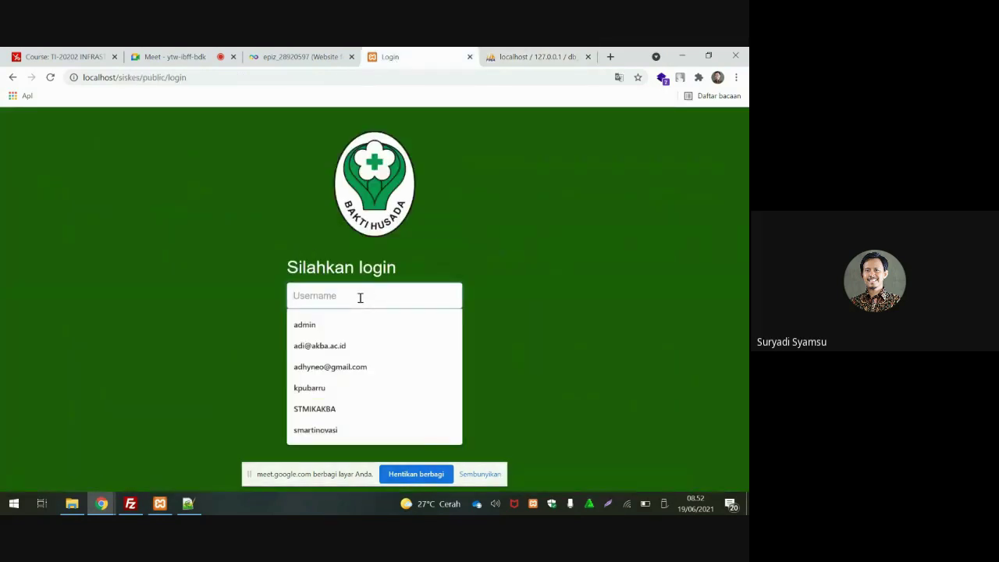
pyautogui.write('admin')
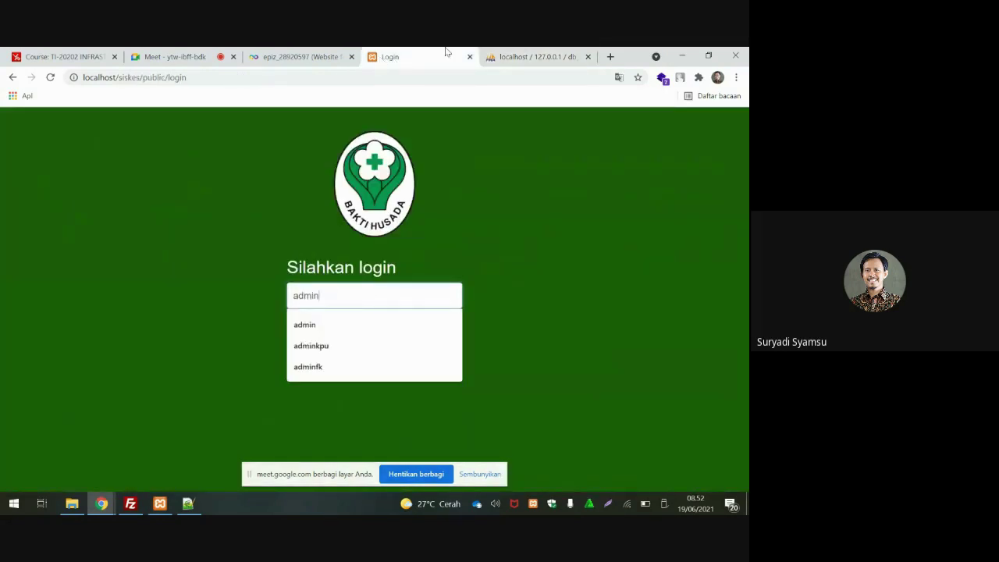
pyautogui.click(542, 58)
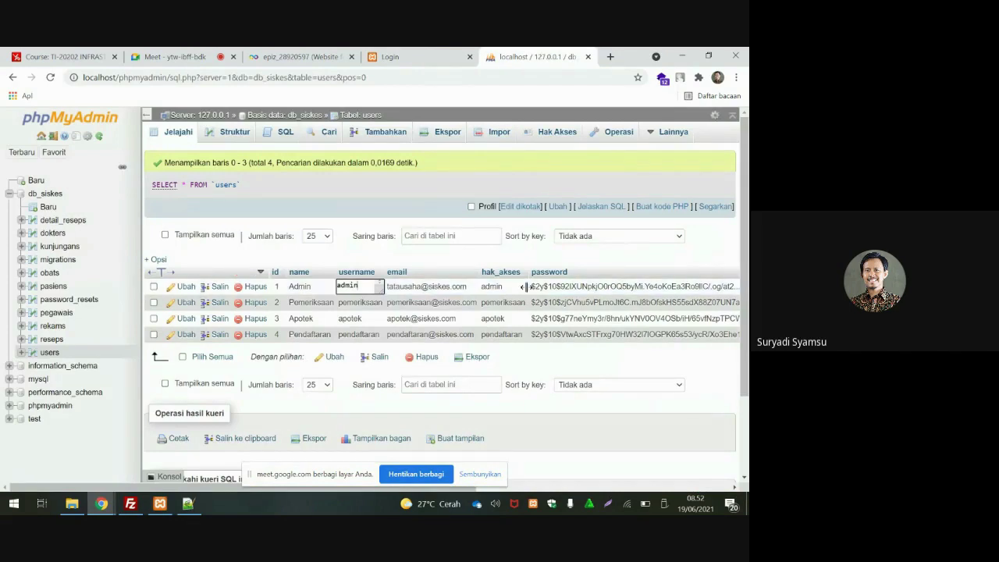
# Inspect the admin row's stored password hash, then go back to the siskes login page.
pyautogui.moveTo(533, 288); pyautogui.dragTo(726, 289)
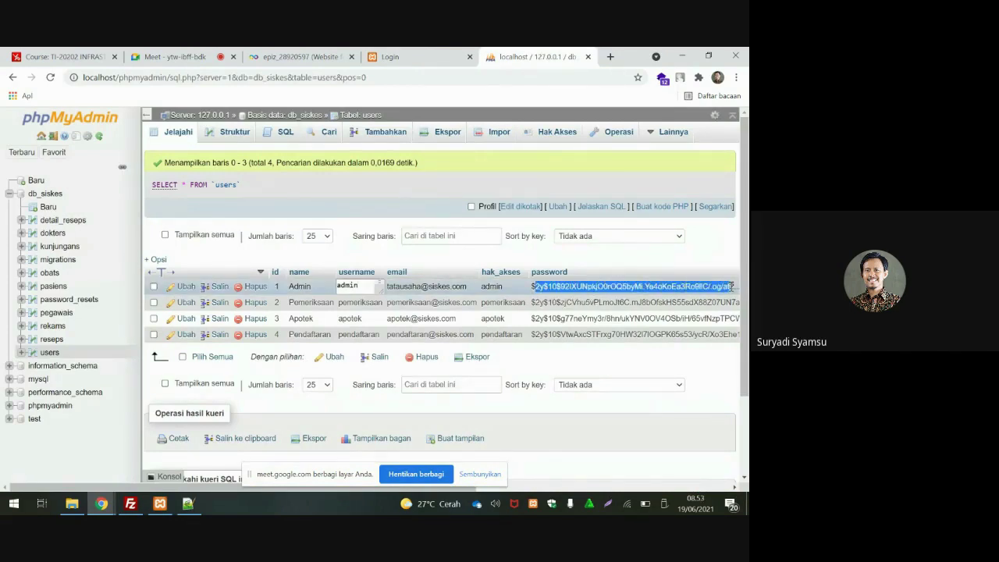
pyautogui.click(546, 367)
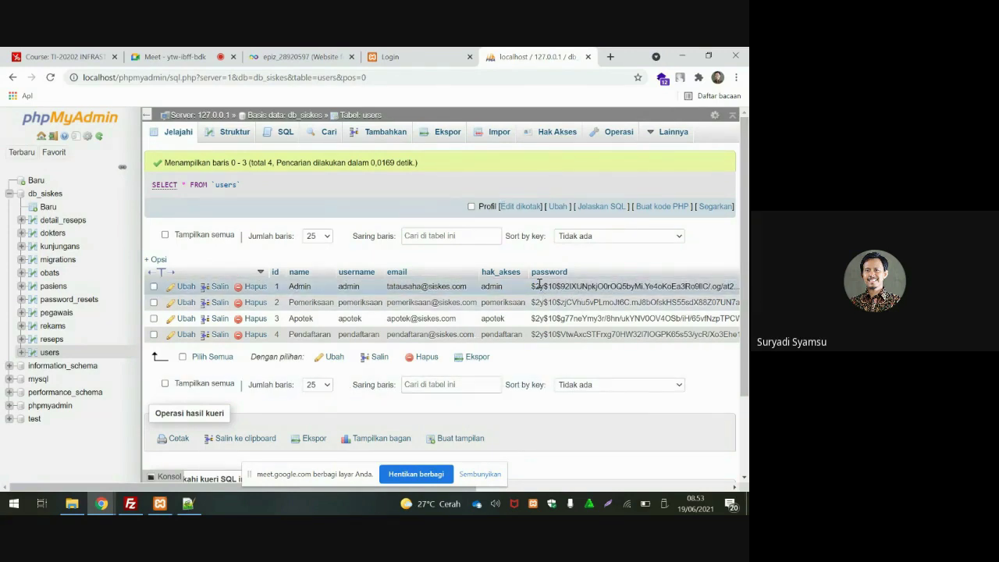
pyautogui.click(380, 62)
# Attempt logging in as admin, re-entering the username and retrying with an empty password.
pyautogui.click(313, 322)
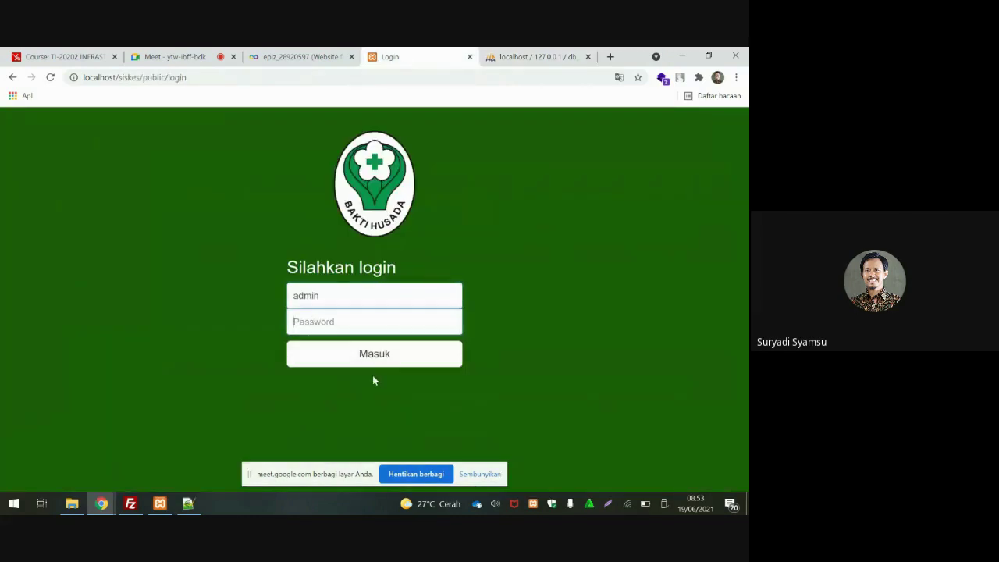
pyautogui.write('admin')
pyautogui.click(354, 354)
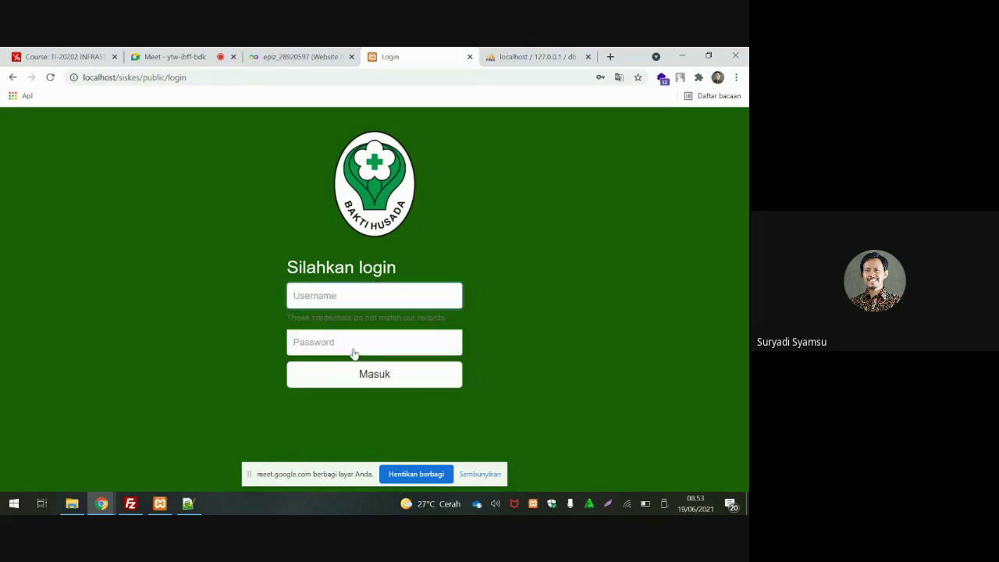
pyautogui.click(336, 292)
pyautogui.write('admin')
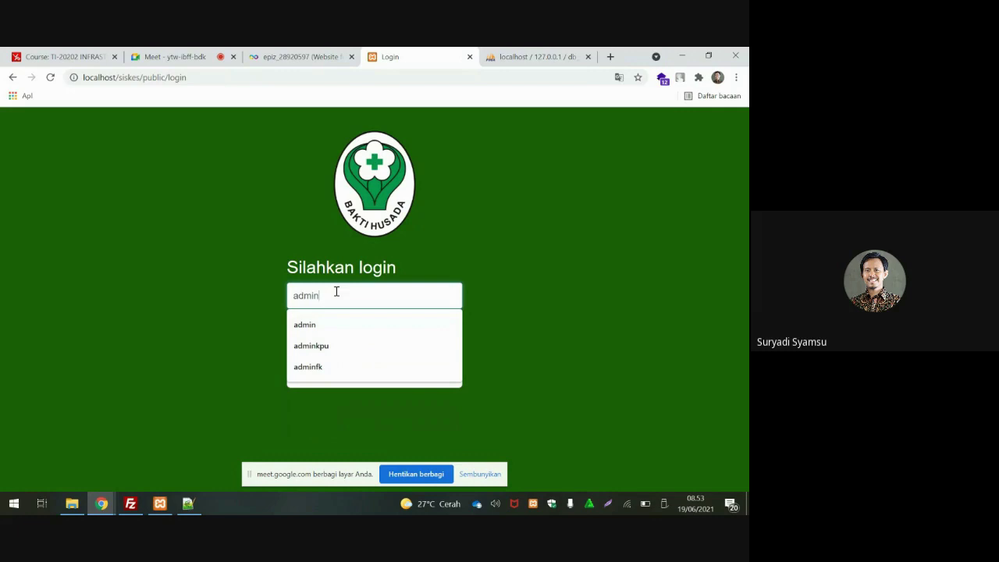
pyautogui.click(192, 385)
pyautogui.click(337, 345)
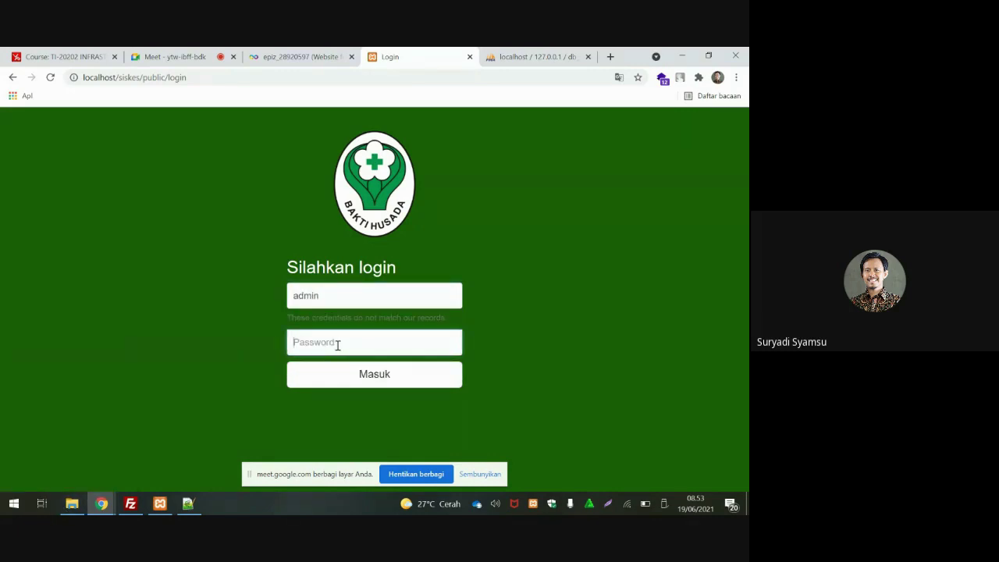
pyautogui.write('admi')
pyautogui.press('BackSpace')
pyautogui.press('BackSpace')
pyautogui.click(392, 371)
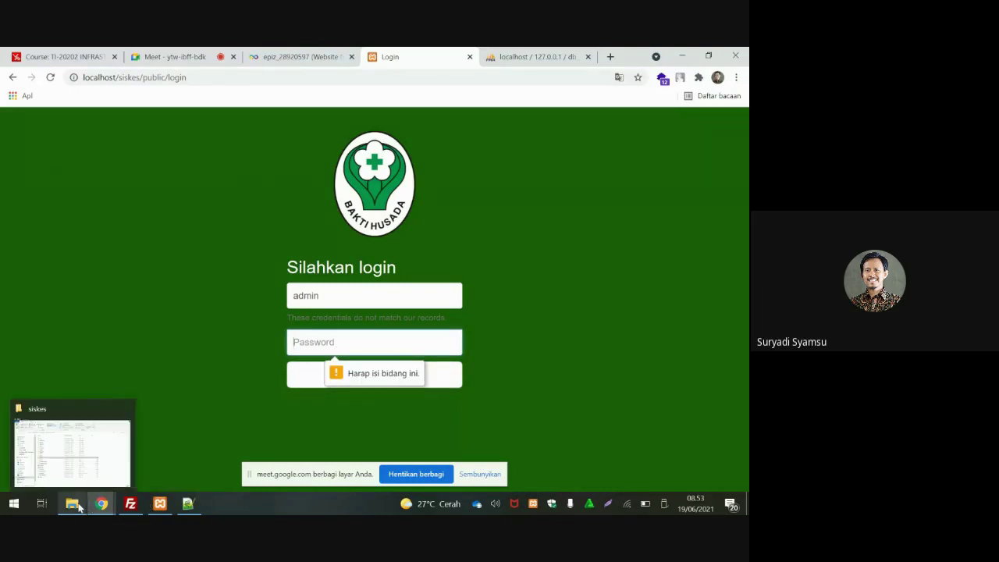
# Glance at the siskes project folder, then return to the login page's Password field.
pyautogui.click(79, 505)
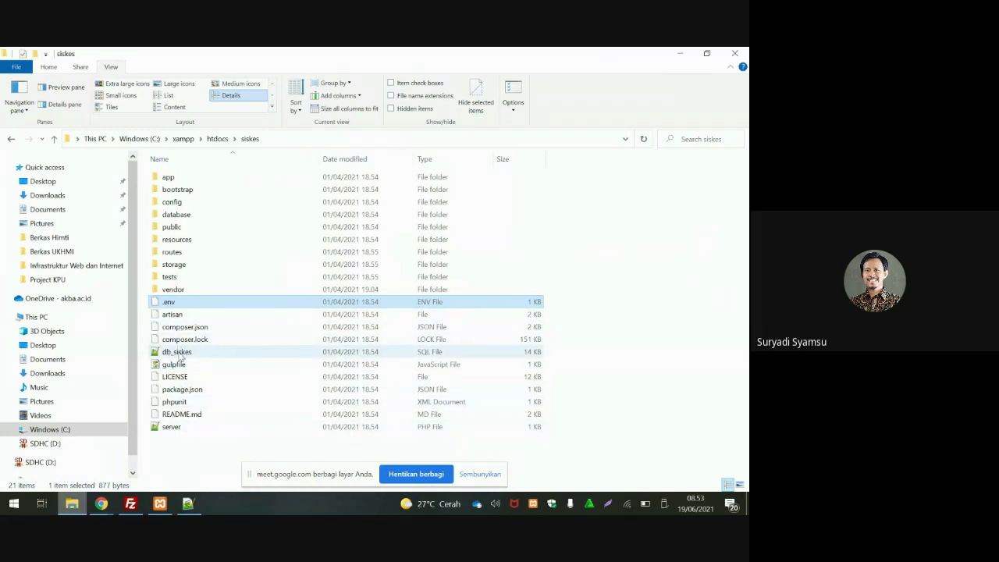
pyautogui.click(102, 504)
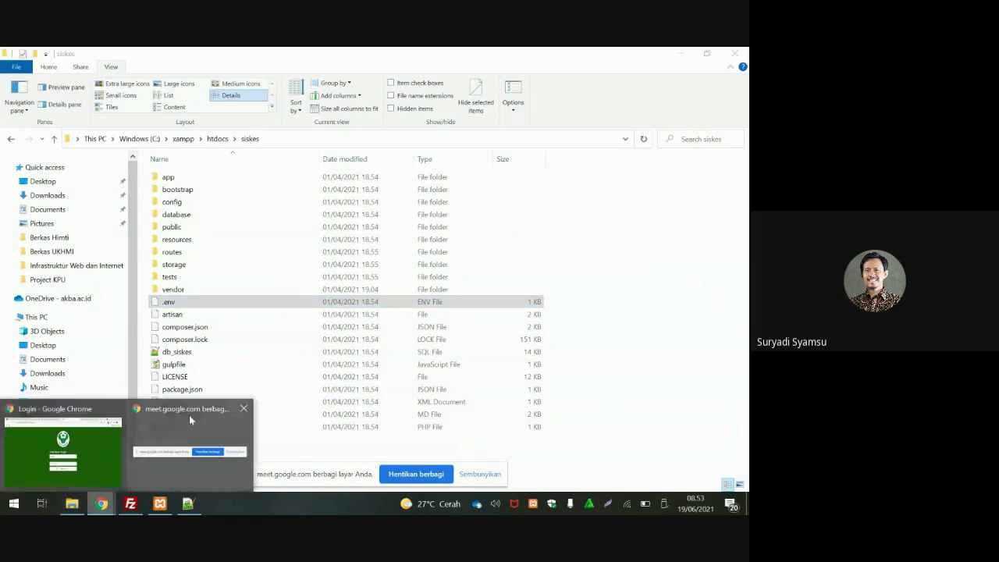
pyautogui.click(110, 458)
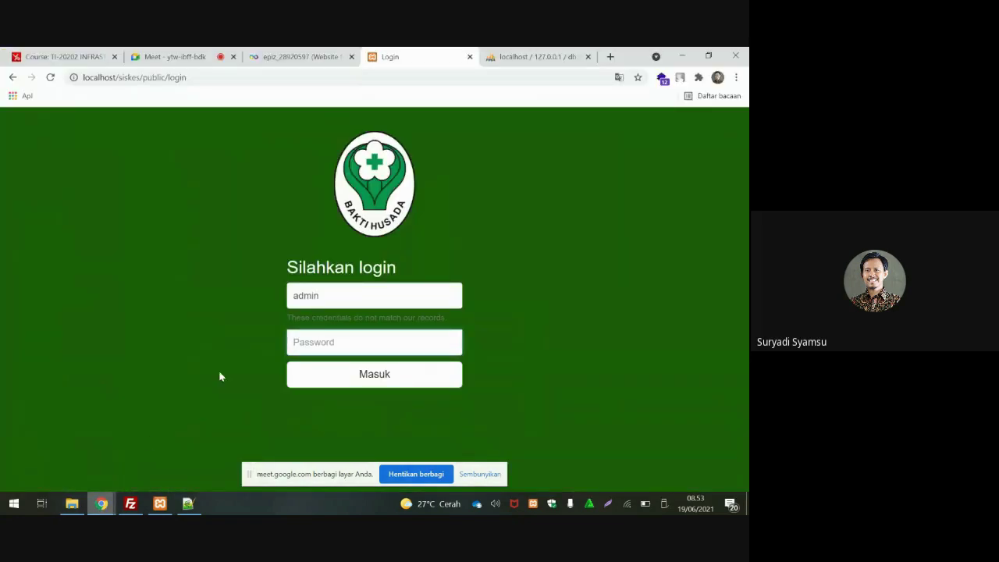
pyautogui.click(318, 334)
# Log in with the account password, dismiss the save-password prompt, expand Data, then revisit InfinityFree.
pyautogui.write('password')
pyautogui.click(413, 382)
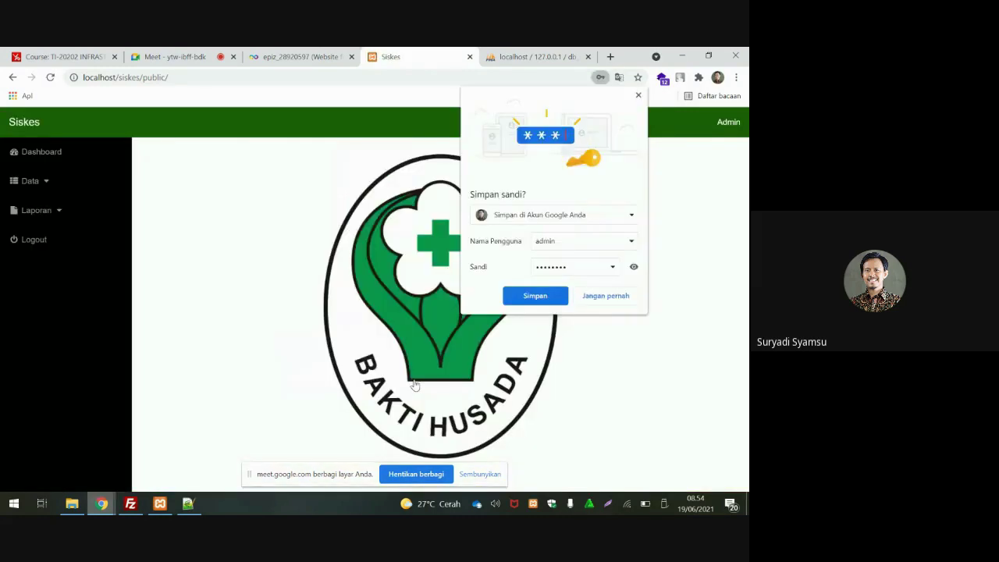
pyautogui.click(479, 234)
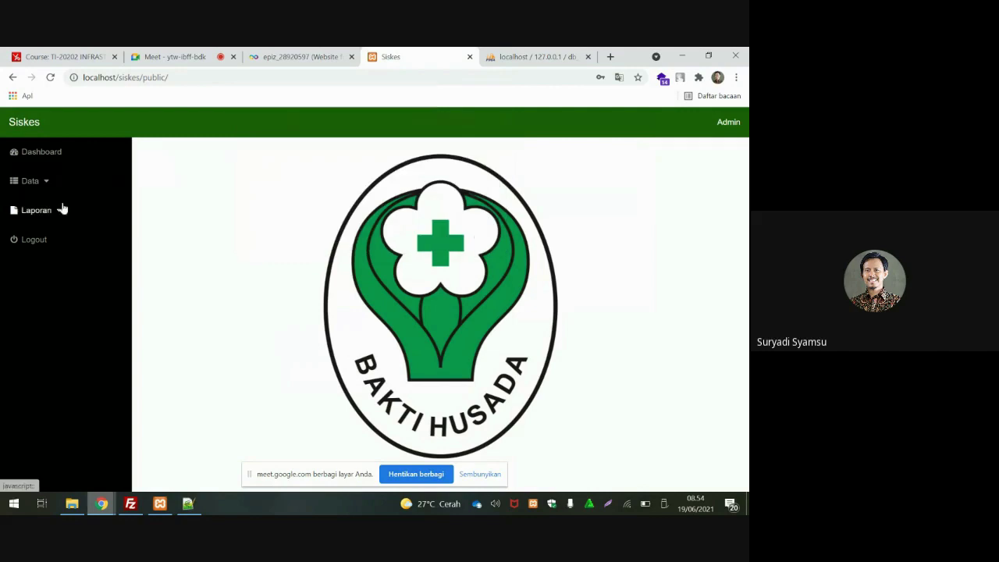
pyautogui.click(46, 183)
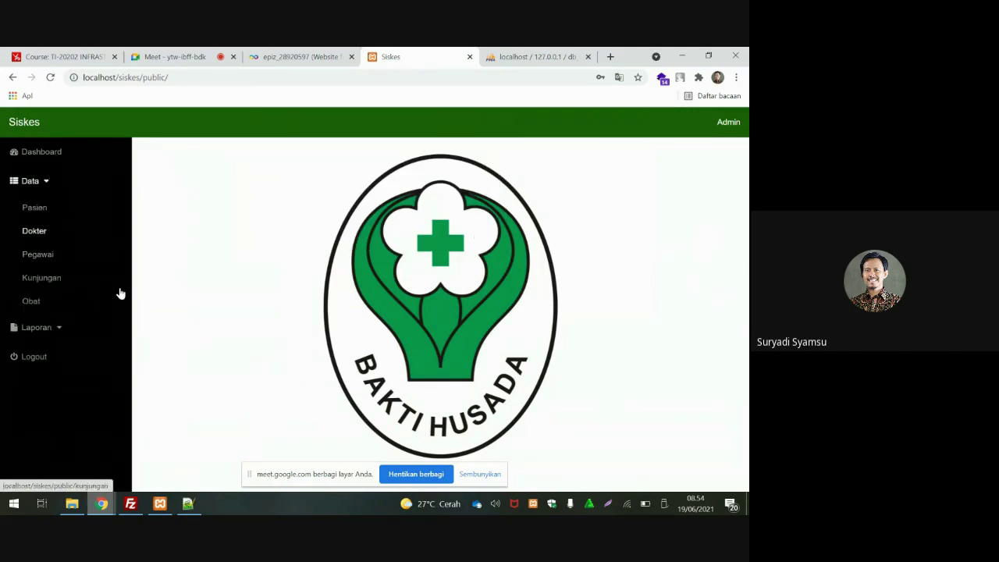
pyautogui.click(173, 77)
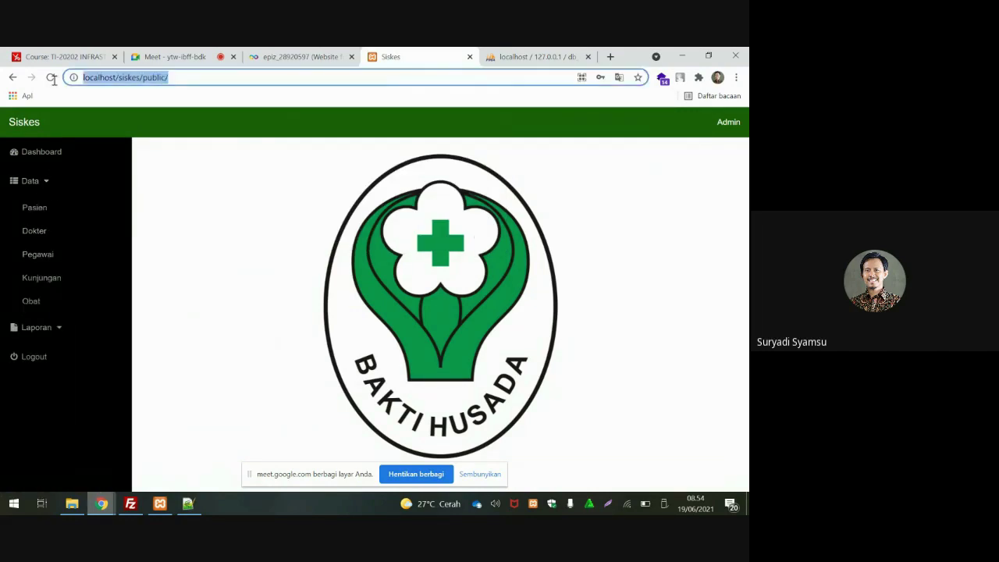
pyautogui.click(299, 56)
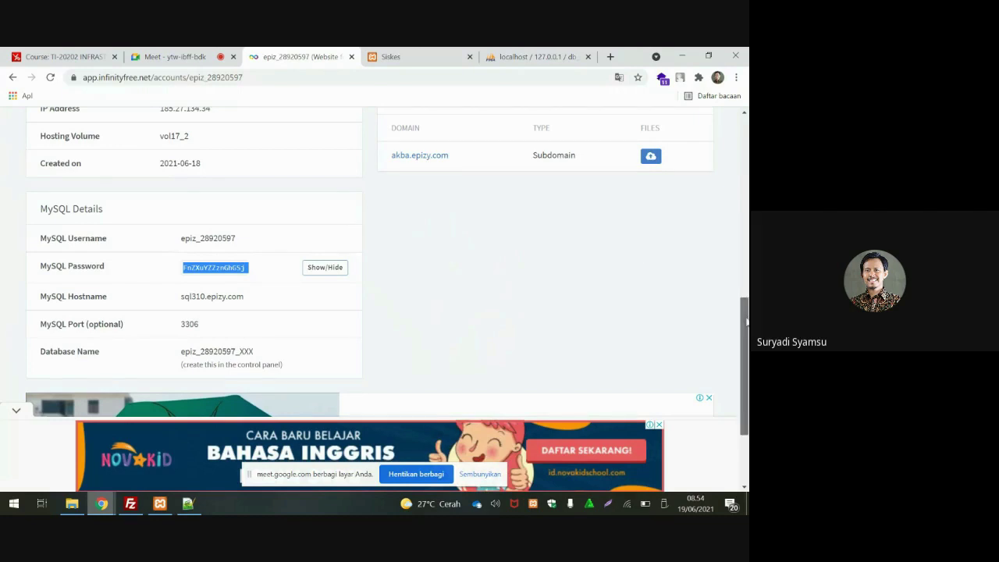
# Review InfinityFree's FTP details (host ftpupload.net, port 21), then bring the FileZilla upload forward.
pyautogui.moveTo(747, 332)
pyautogui.mouseDown()
pyautogui.moveTo(747, 182)
pyautogui.moveTo(746, 221)
pyautogui.mouseUp()
pyautogui.moveTo(131, 503)
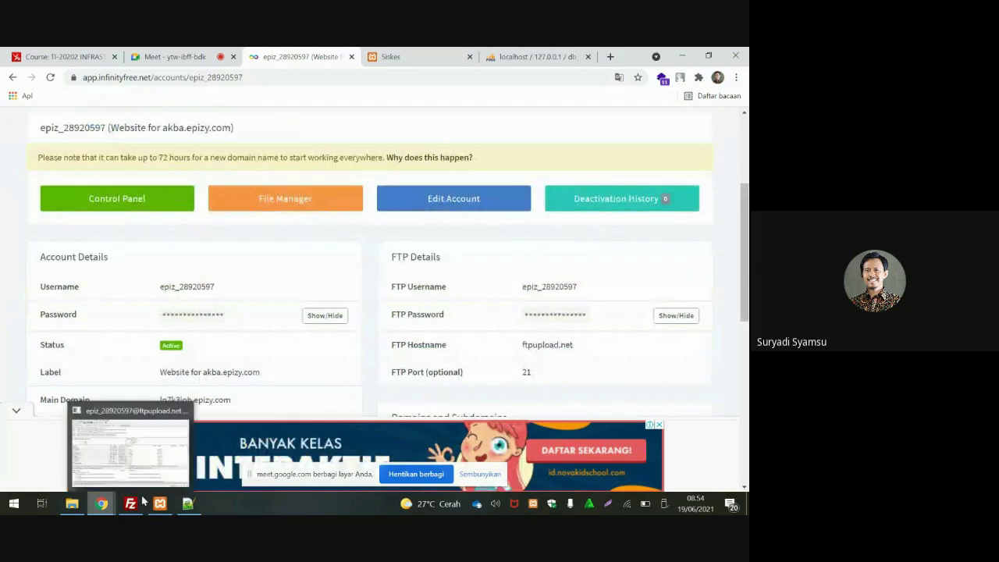
pyautogui.click(143, 500)
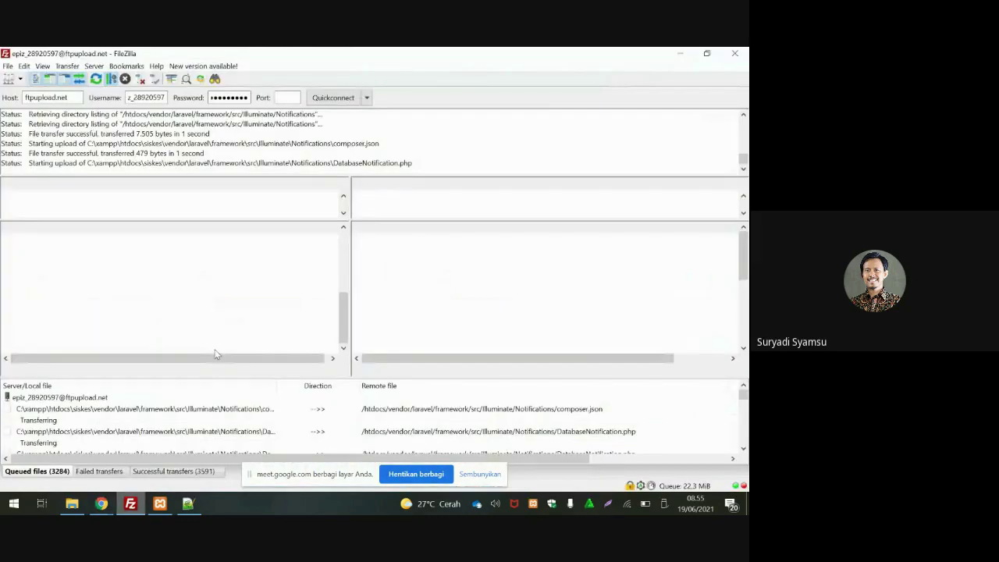
# Look over the InfinityFree page and local siskes folder, then enlarge FileZilla's transfer queue pane.
pyautogui.click(102, 503)
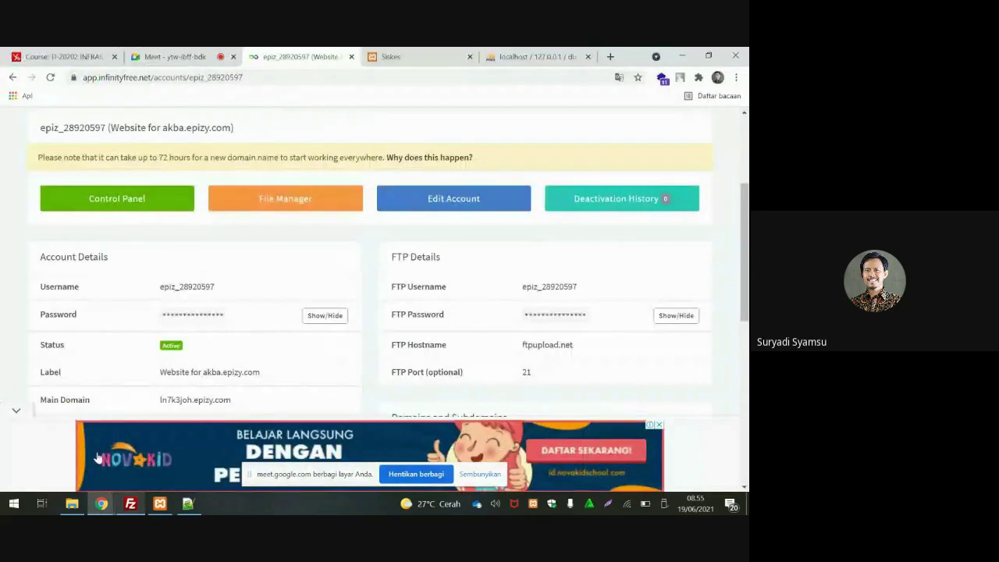
pyautogui.click(17, 422)
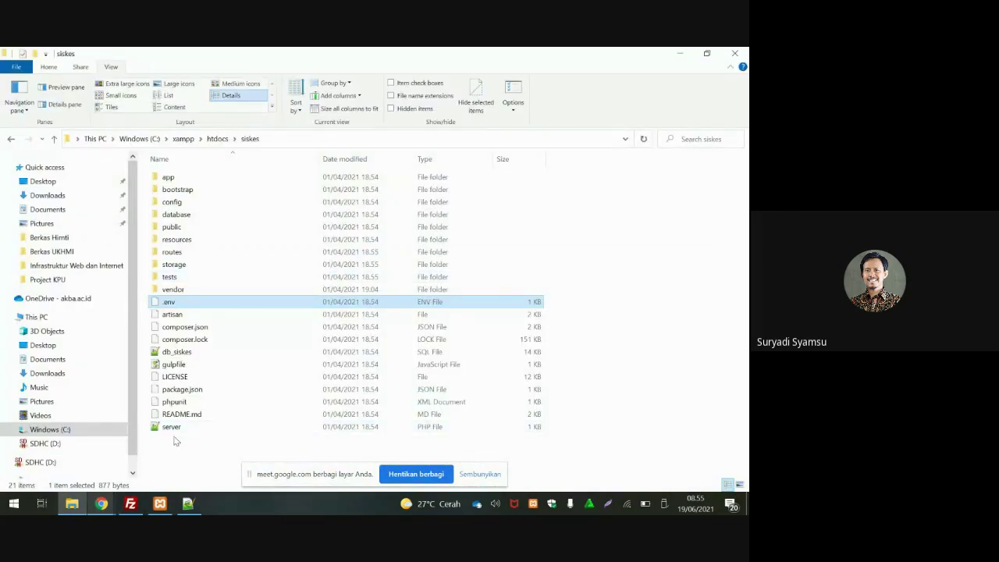
pyautogui.click(175, 440)
pyautogui.click(130, 504)
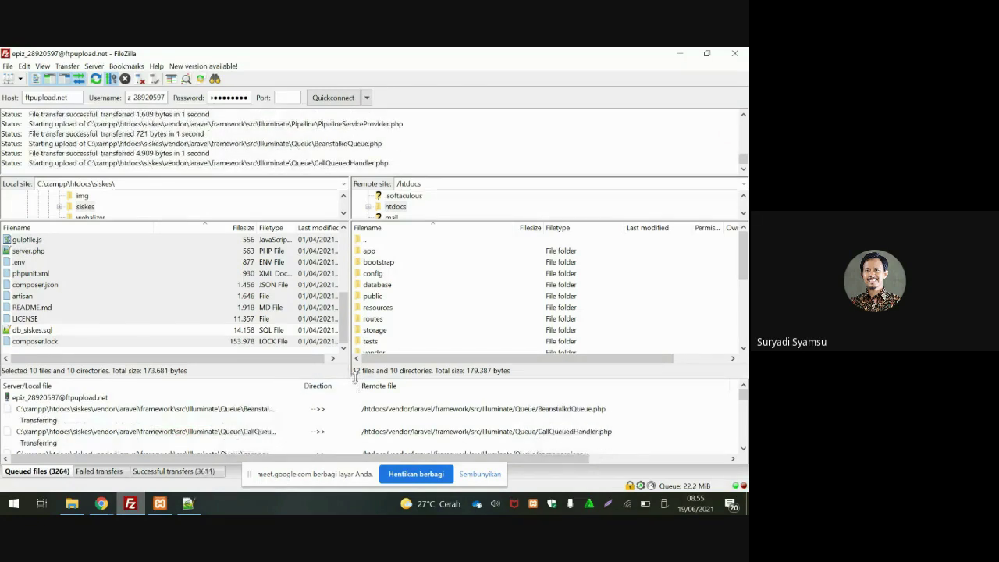
pyautogui.moveTo(356, 374)
pyautogui.mouseDown()
pyautogui.moveTo(347, 339)
pyautogui.moveTo(347, 351)
pyautogui.mouseUp()
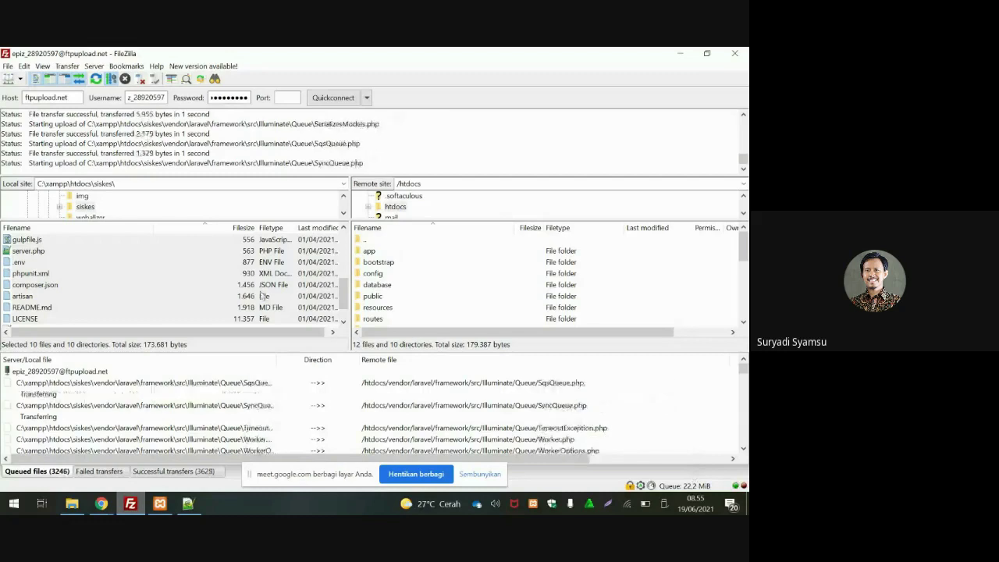
# Select all files in the local siskes folder and bring up their Upload actions.
pyautogui.doubleClick(125, 182)
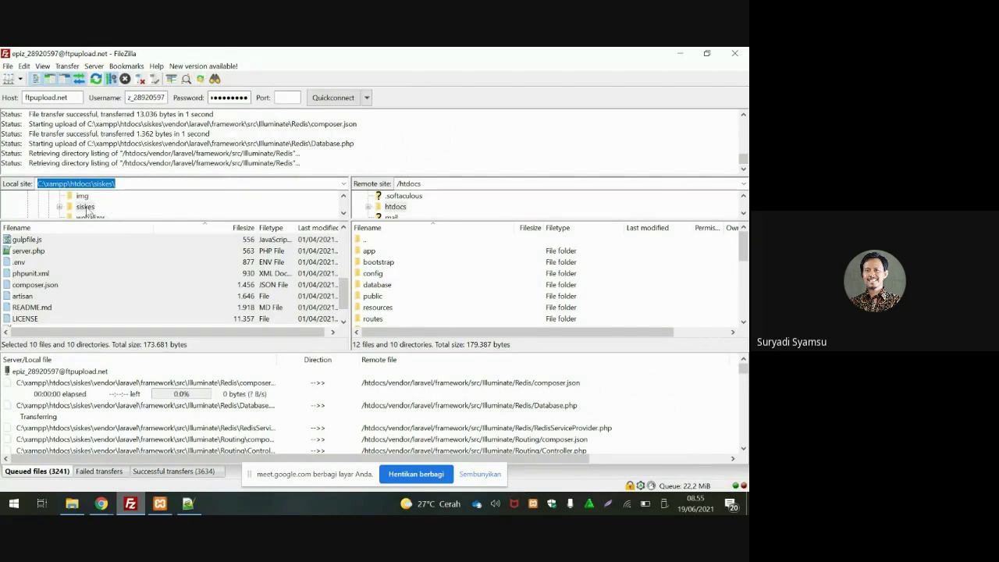
pyautogui.click(87, 207)
pyautogui.click(37, 268)
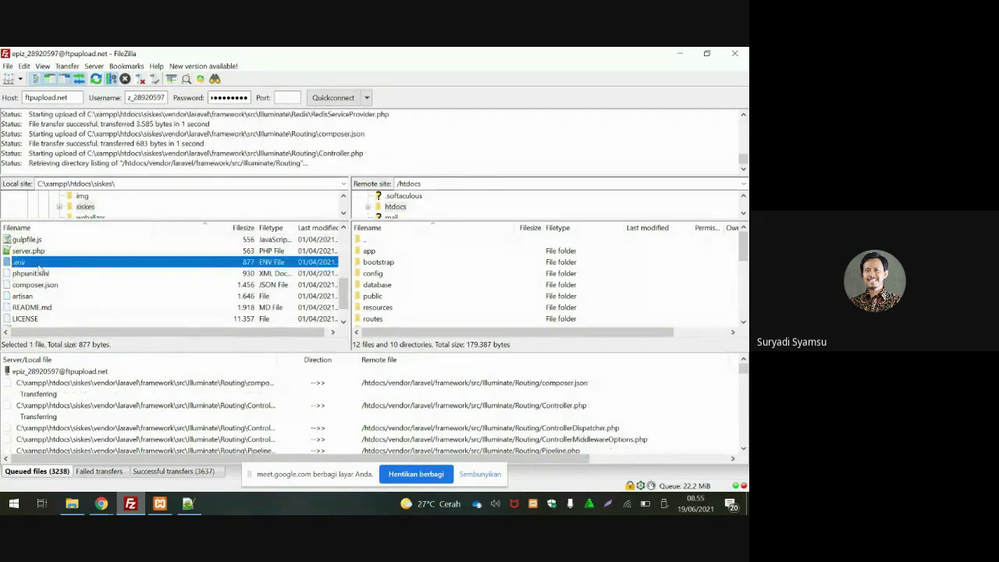
pyautogui.hotkey('ctrl', 'a')
pyautogui.rightClick(37, 269)
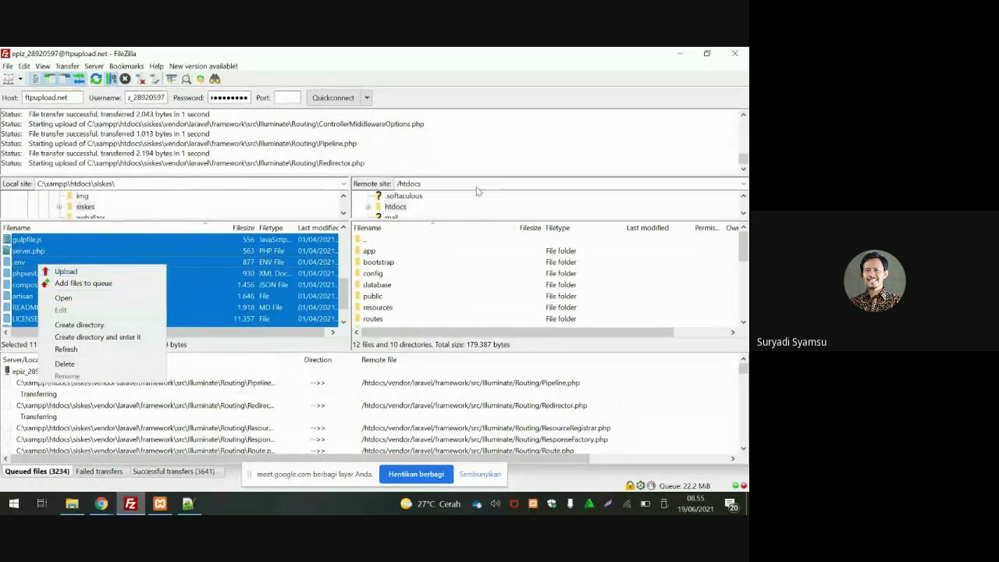
# Confirm the remote site path is /htdocs without running any file command.
pyautogui.click(432, 183)
pyautogui.click(431, 183)
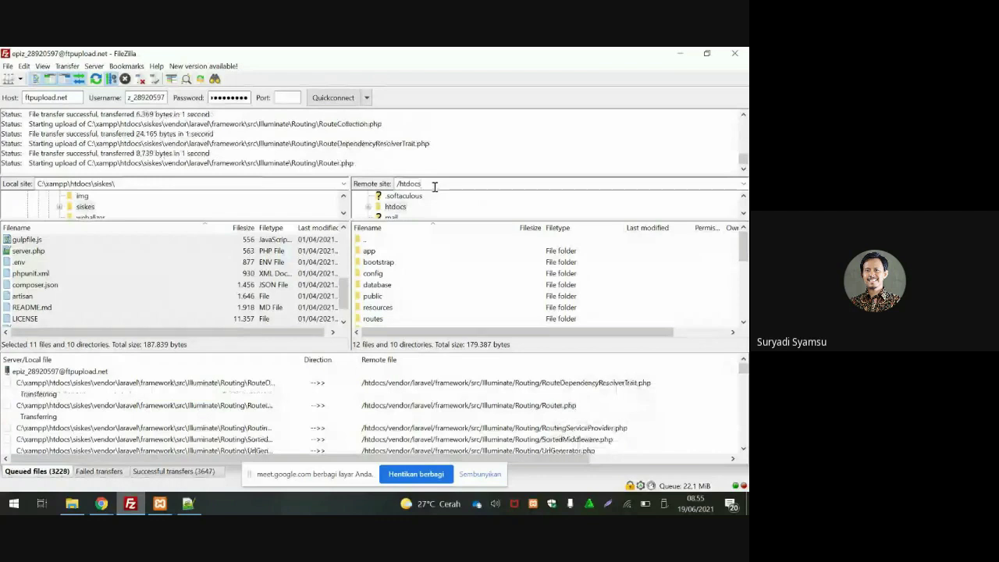
pyautogui.moveTo(434, 186)
pyautogui.mouseDown()
pyautogui.moveTo(394, 183)
pyautogui.moveTo(430, 184)
pyautogui.mouseUp()
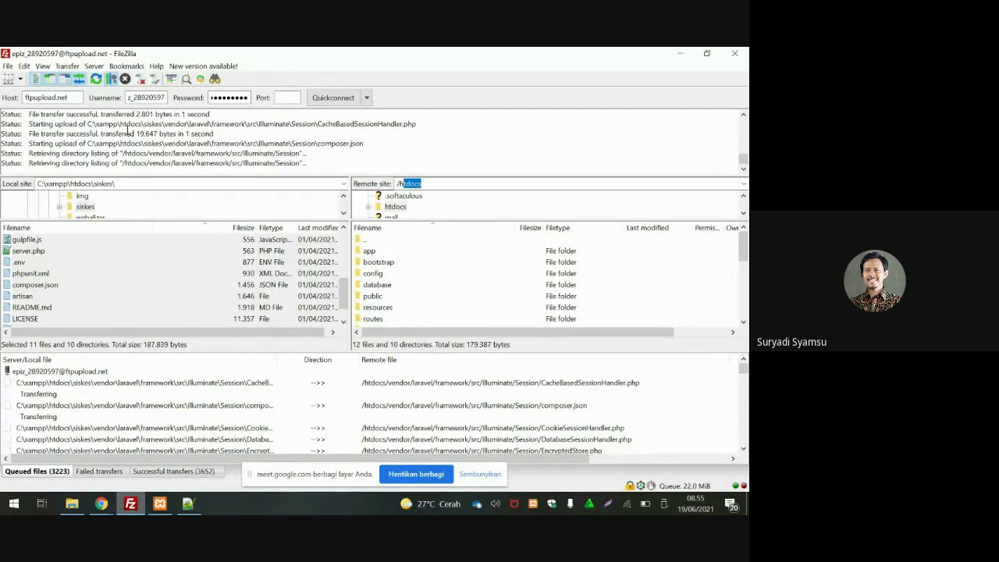
pyautogui.click(7, 67)
pyautogui.click(7, 66)
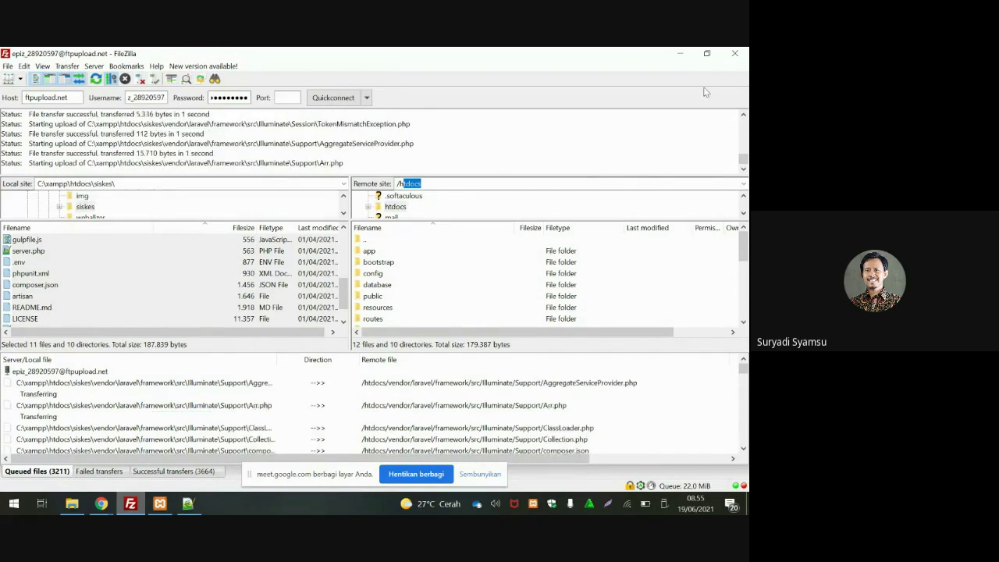
# Select all the siskes project items in File Explorer, then return to the InfinityFree account page.
pyautogui.hotkey('alt', 'Tab')
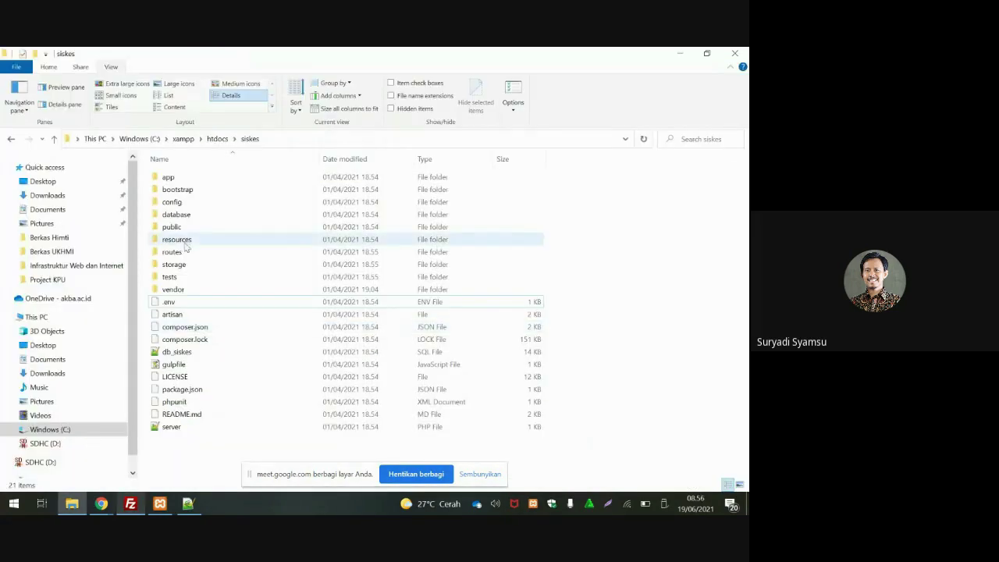
pyautogui.moveTo(174, 451); pyautogui.dragTo(190, 434)
pyautogui.moveTo(260, 236)
pyautogui.mouseDown()
pyautogui.moveTo(184, 175)
pyautogui.moveTo(197, 178)
pyautogui.mouseUp()
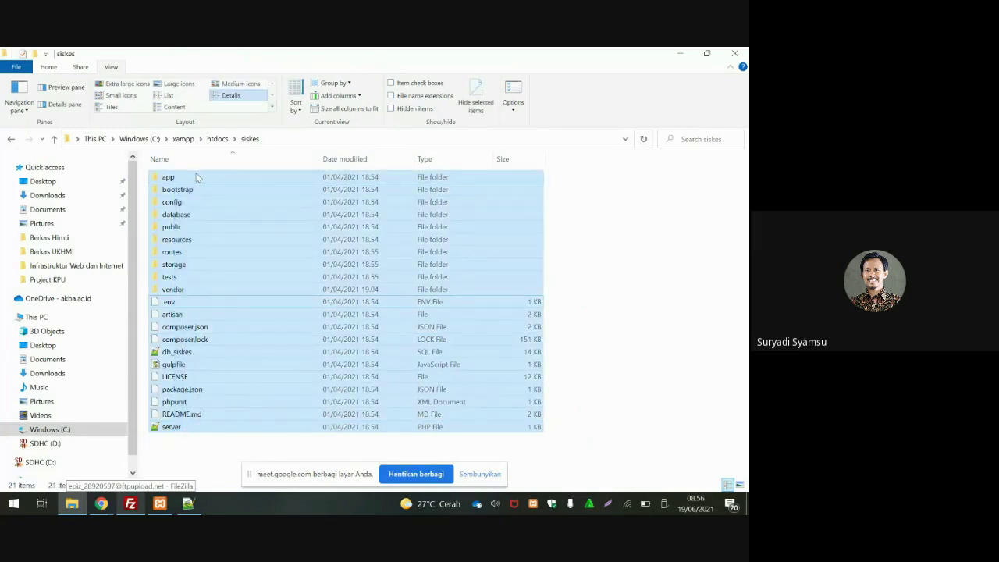
pyautogui.click(131, 504)
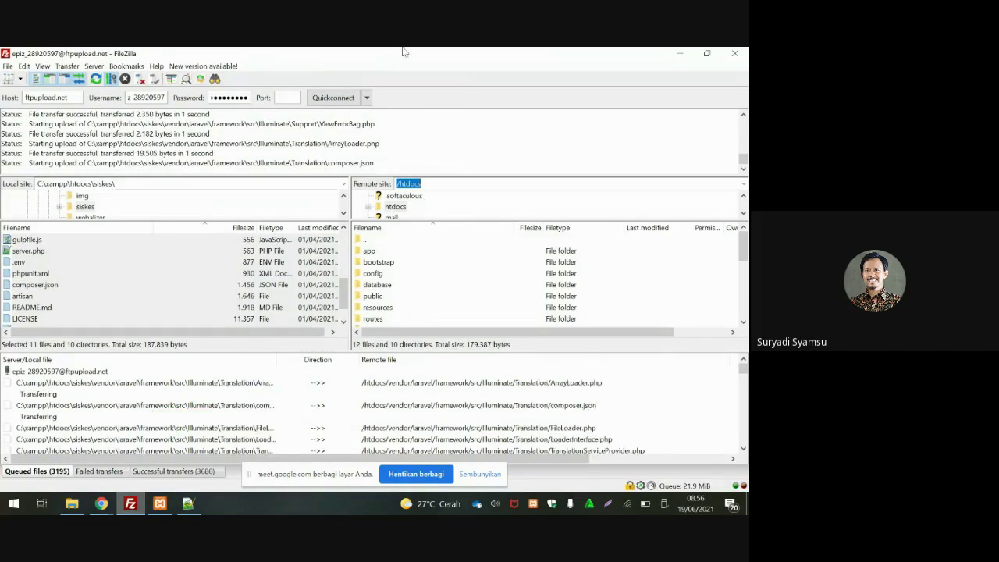
pyautogui.click(103, 504)
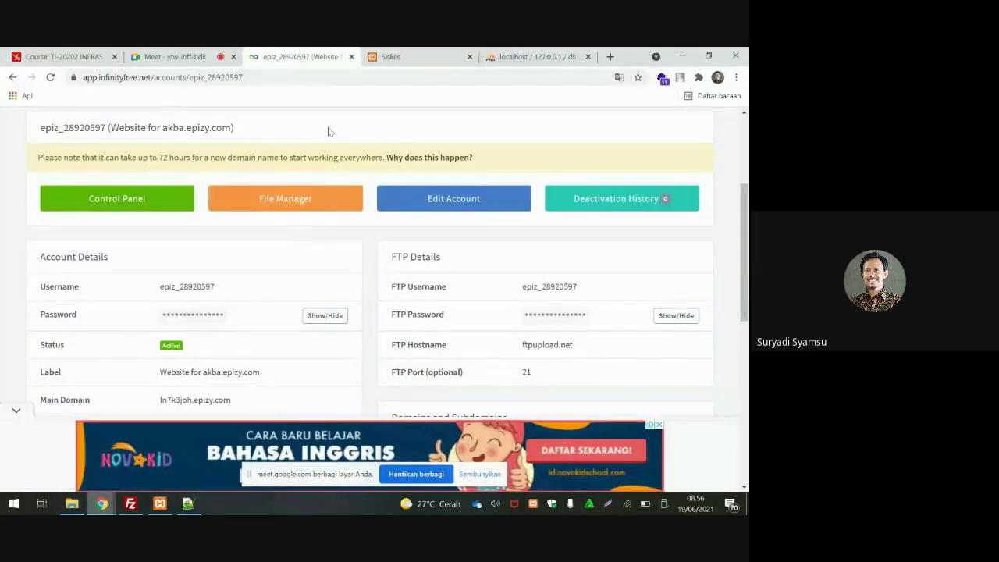